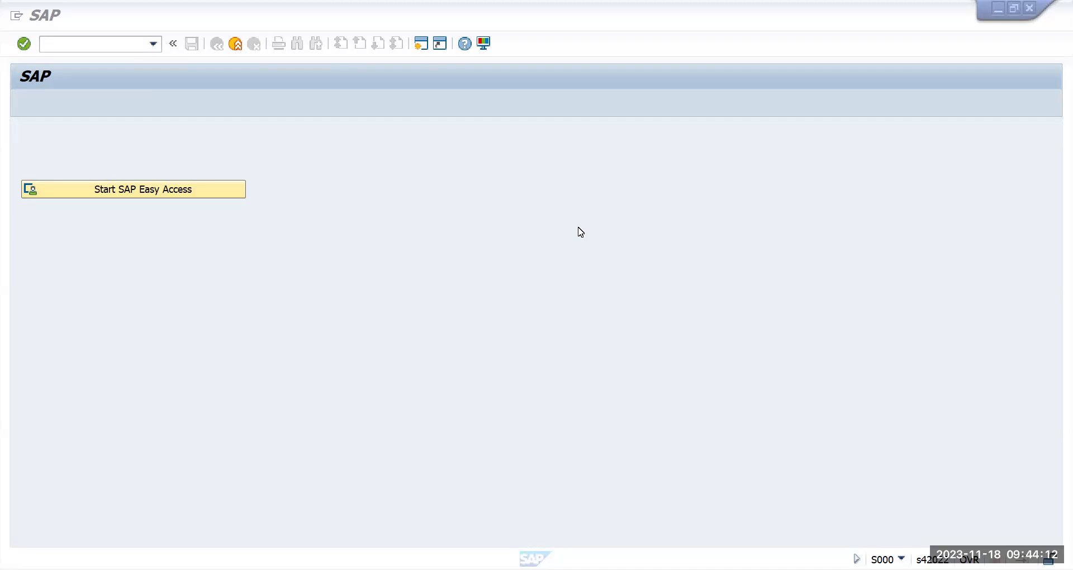
# Open transaction FS00 and examine the Open Item Management setting in the control data of the Office Rent expense account
pyautogui.click(68, 43)
pyautogui.write('/n')
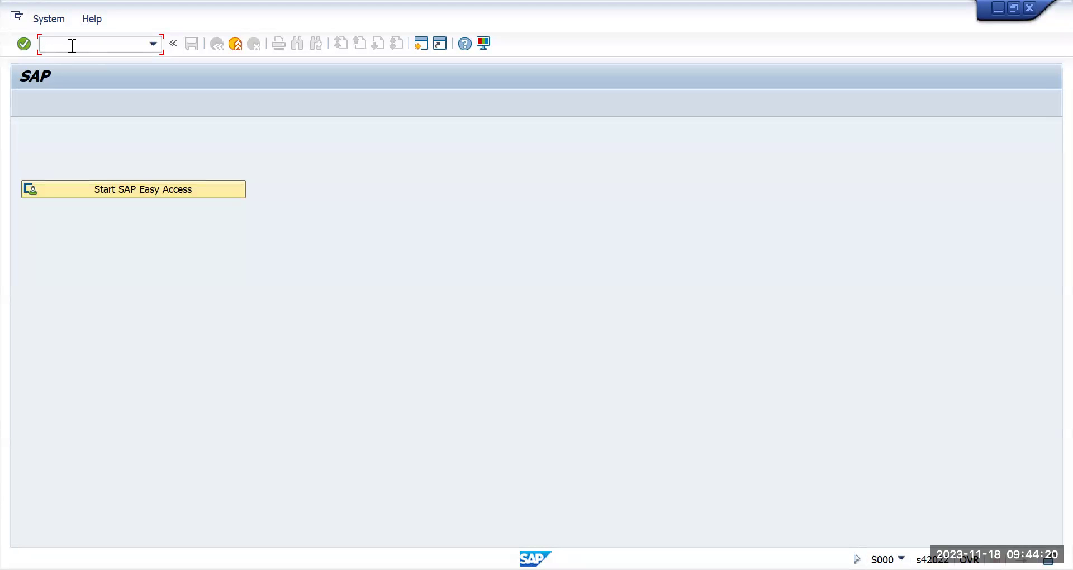
pyautogui.write('fs00')
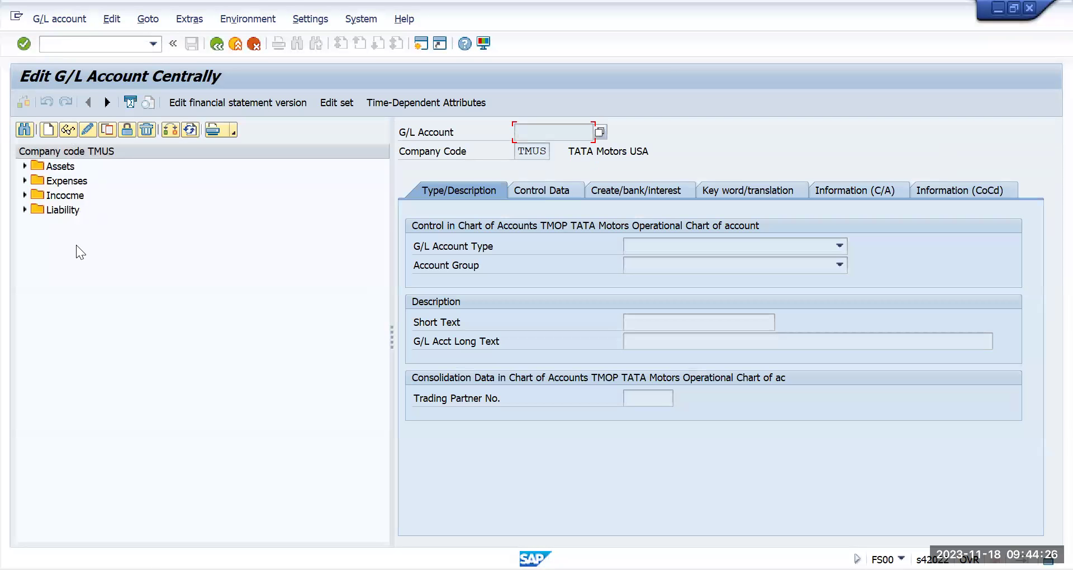
pyautogui.click(25, 180)
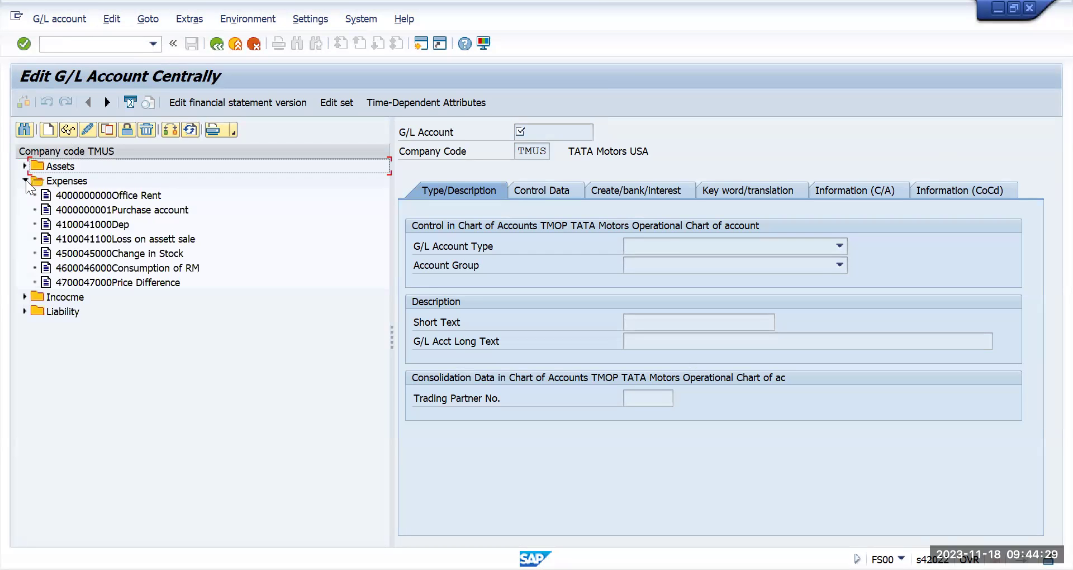
pyautogui.doubleClick(107, 197)
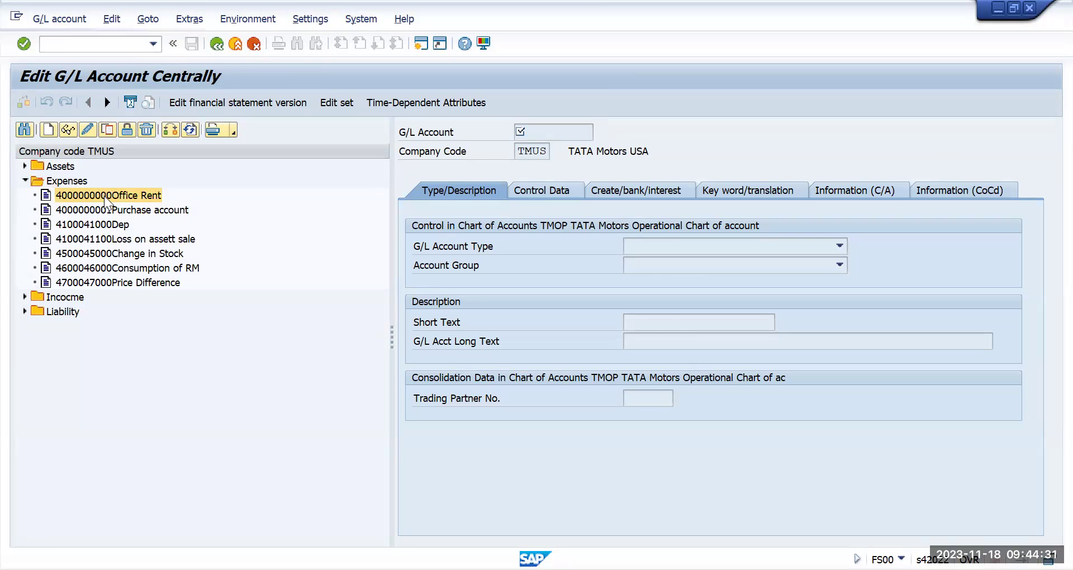
pyautogui.click(542, 191)
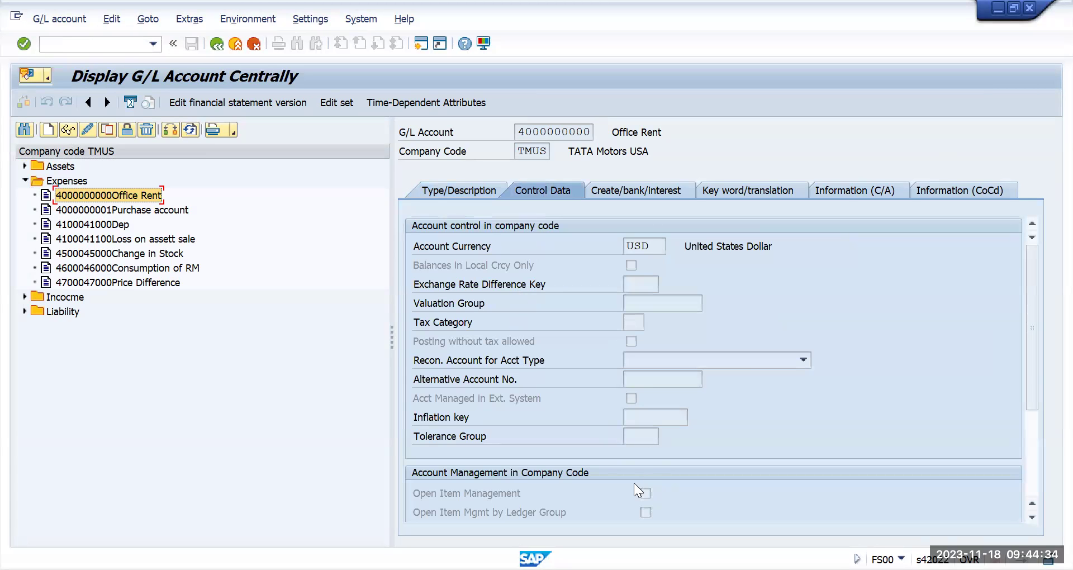
pyautogui.click(647, 494)
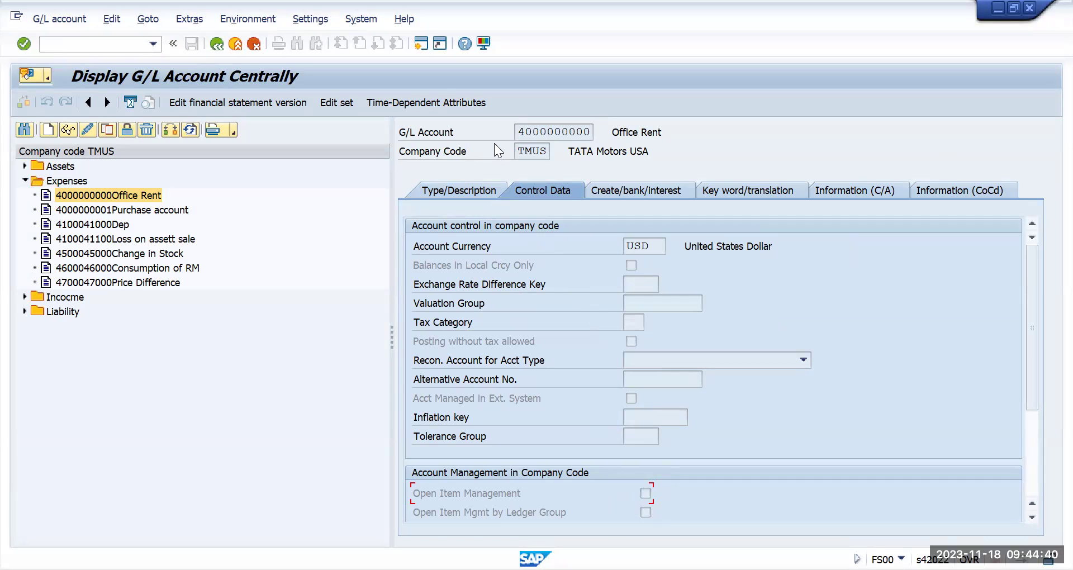
pyautogui.moveTo(515, 132); pyautogui.dragTo(591, 132)
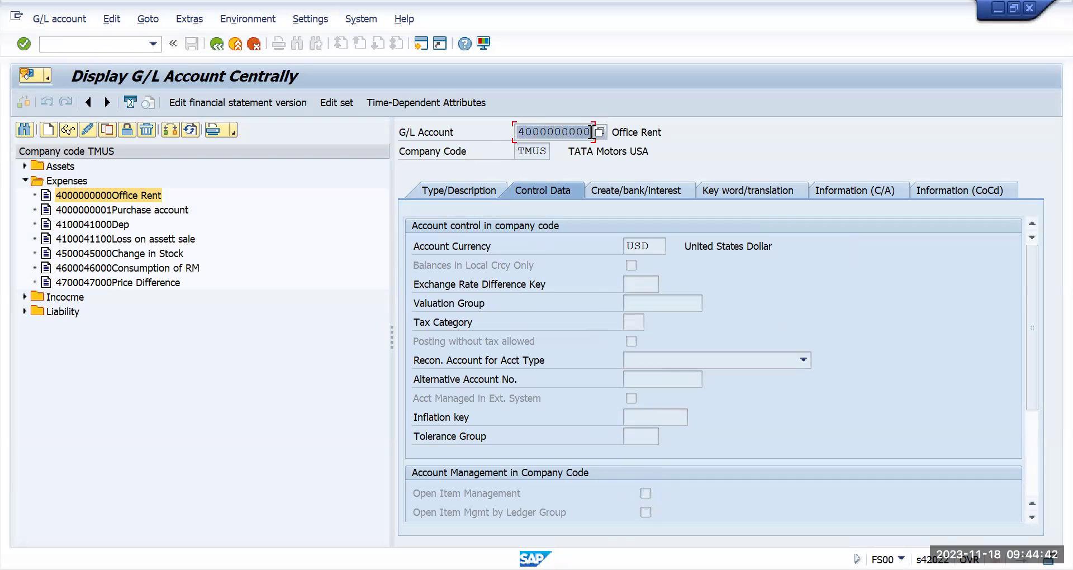
# Check the Open Item Management setting of the Purchase account under Expenses and the Cash in Hand A/C account under Assets
pyautogui.doubleClick(113, 211)
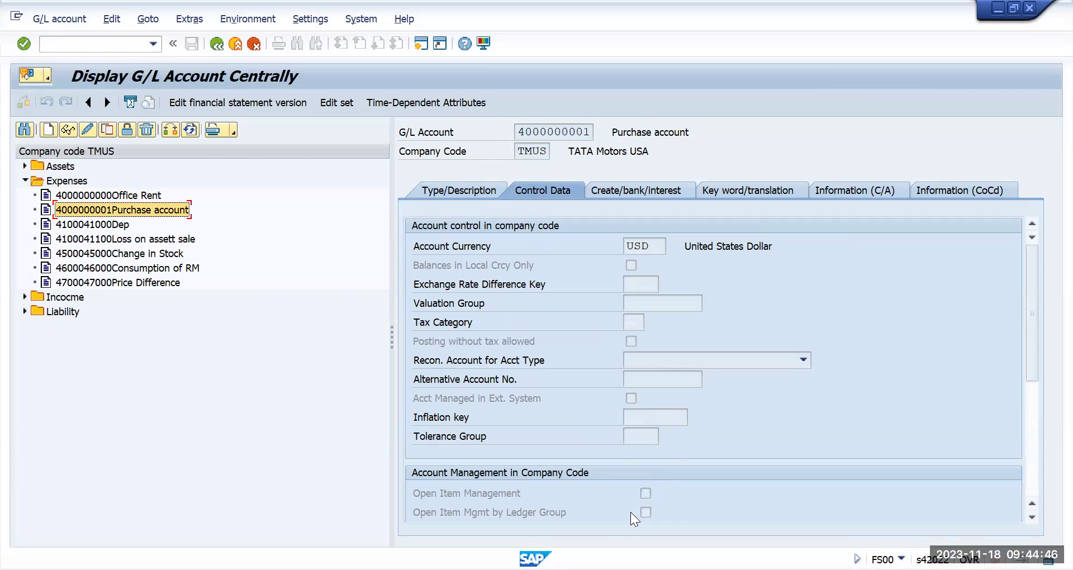
pyautogui.click(645, 494)
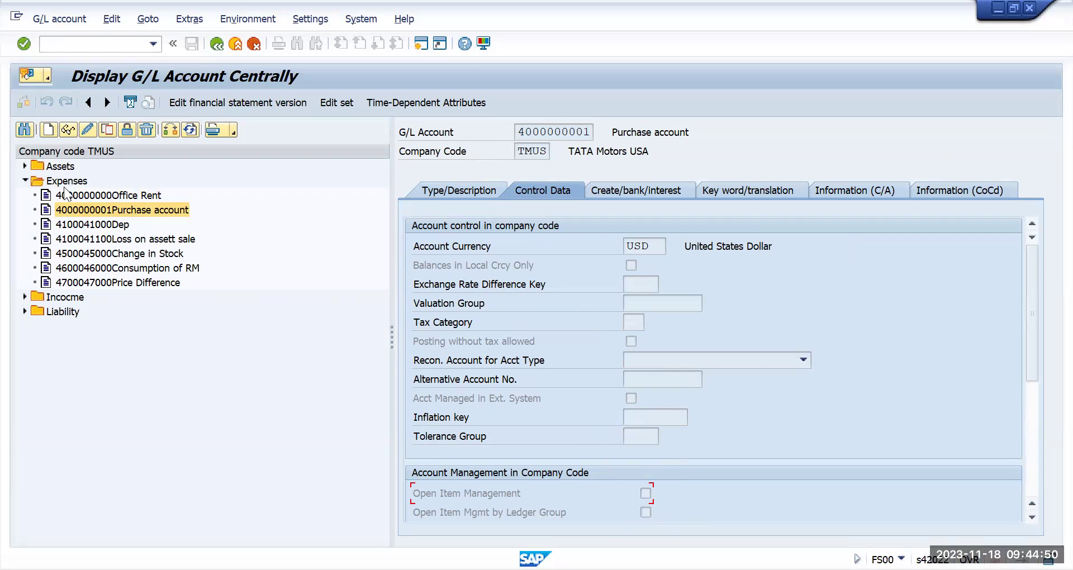
pyautogui.click(23, 166)
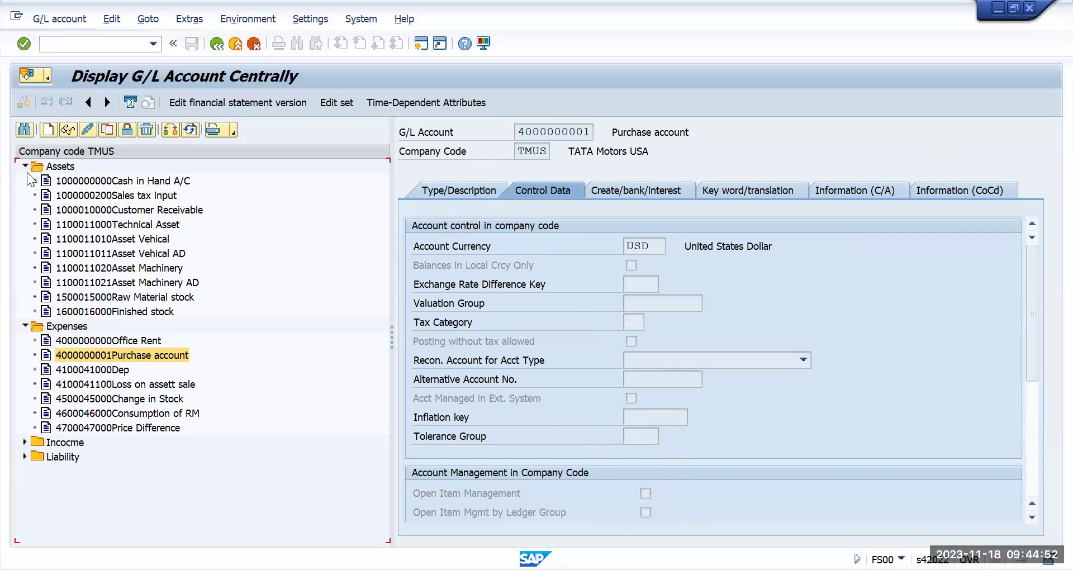
pyautogui.doubleClick(81, 181)
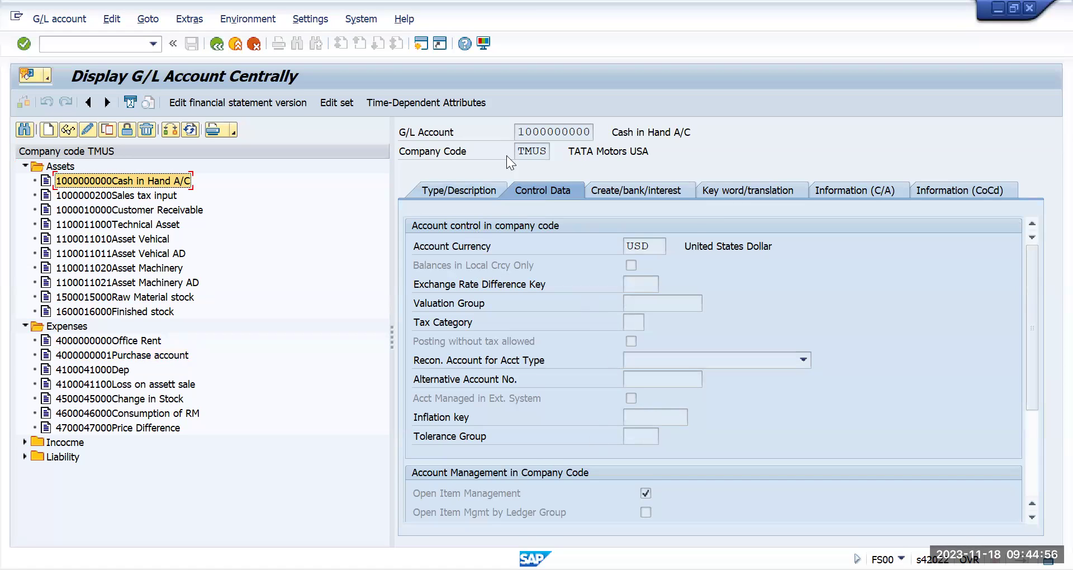
pyautogui.doubleClick(553, 132)
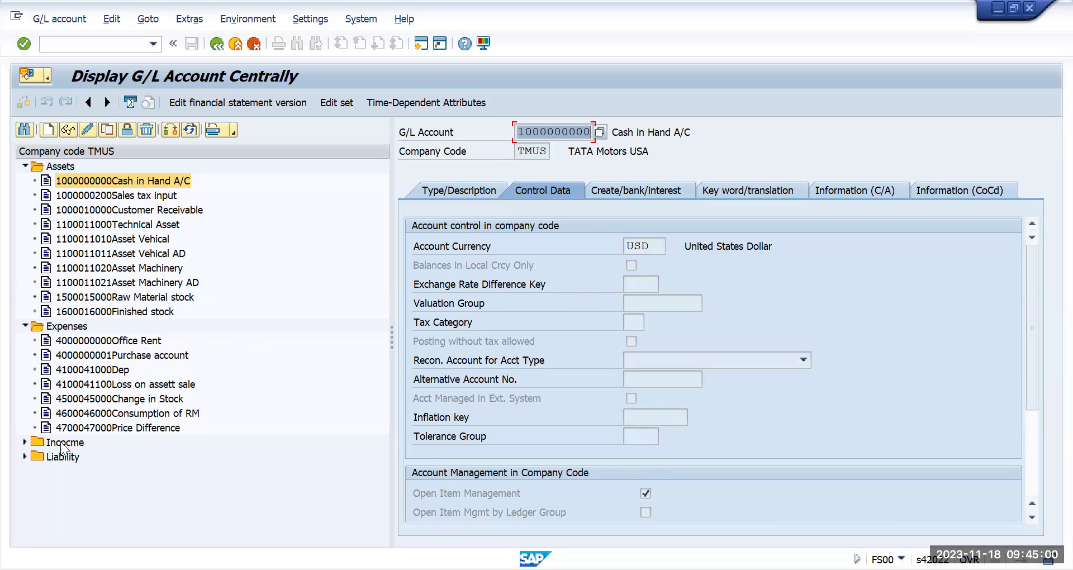
# Display the Loan account under Liability and check its Open Item Management setting and G/L account number
pyautogui.click(22, 457)
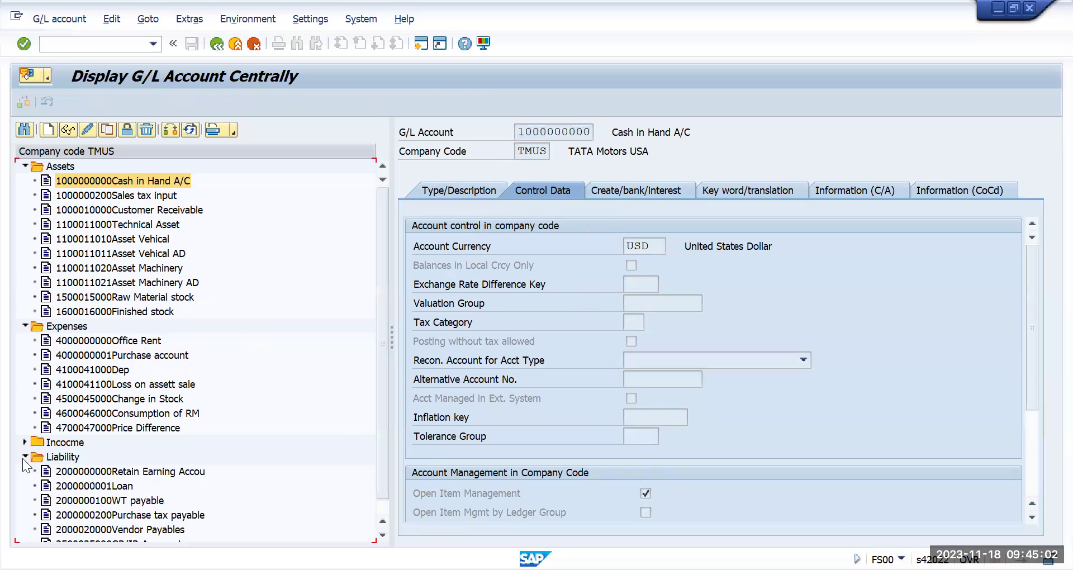
pyautogui.click(118, 485)
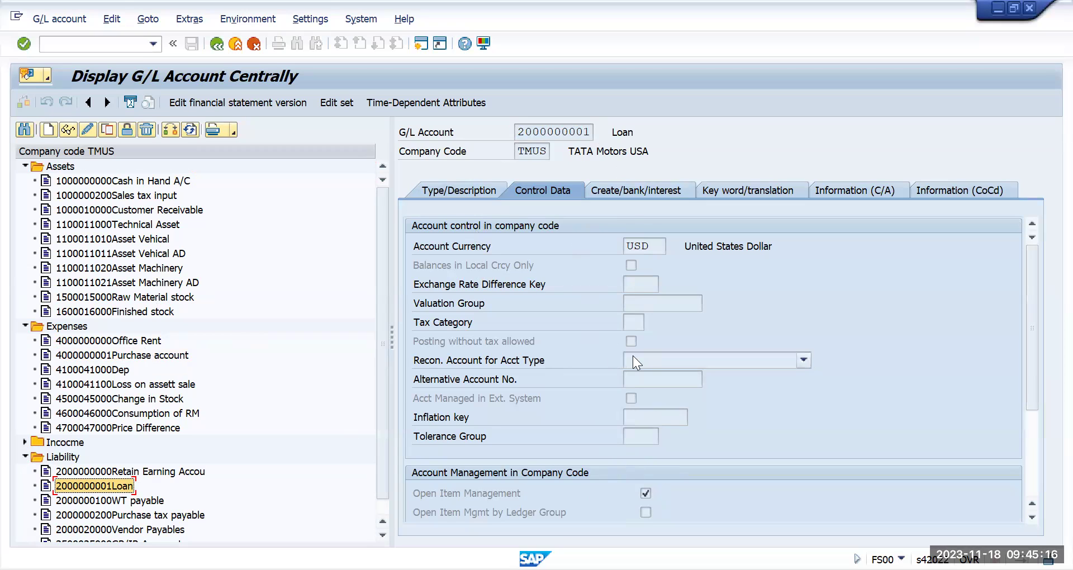
pyautogui.click(520, 133)
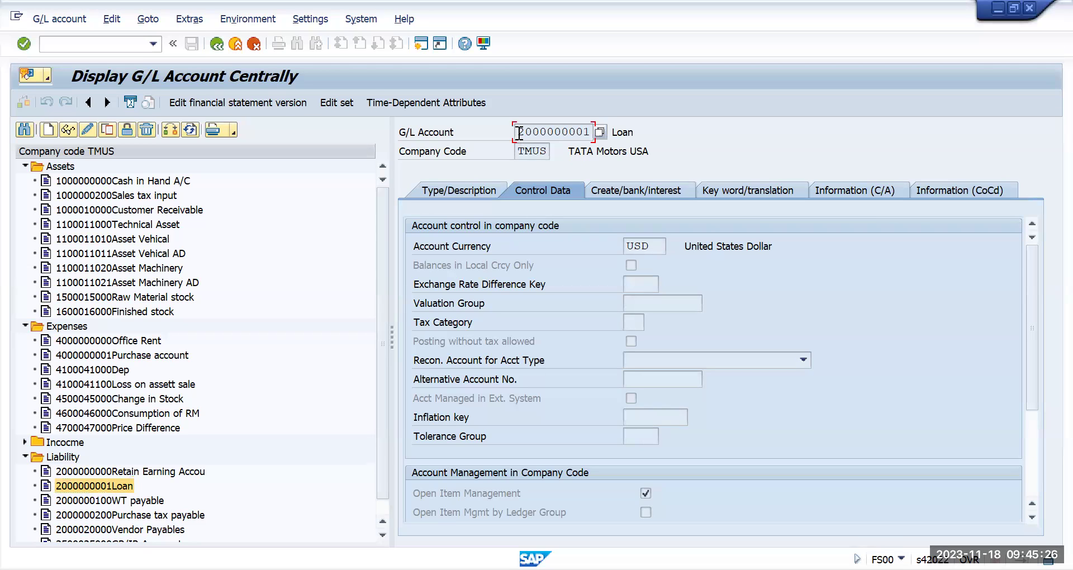
pyautogui.moveTo(519, 133); pyautogui.dragTo(588, 133)
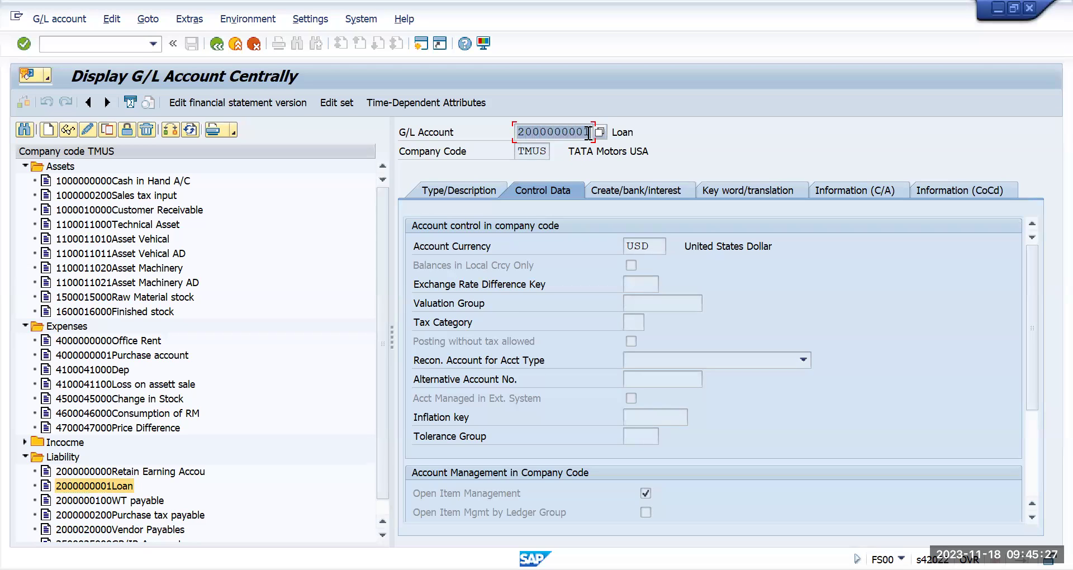
# Leave the G/L account display and return to the SAP start screen with /n
pyautogui.click(96, 48)
pyautogui.write('/n')
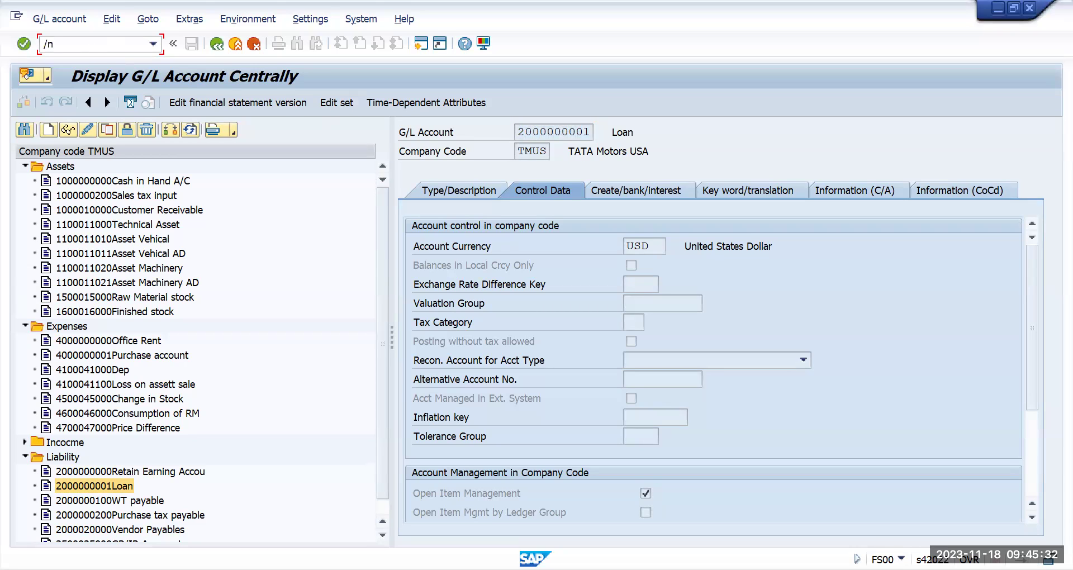
pyautogui.press('Return')
pyautogui.write('fb')
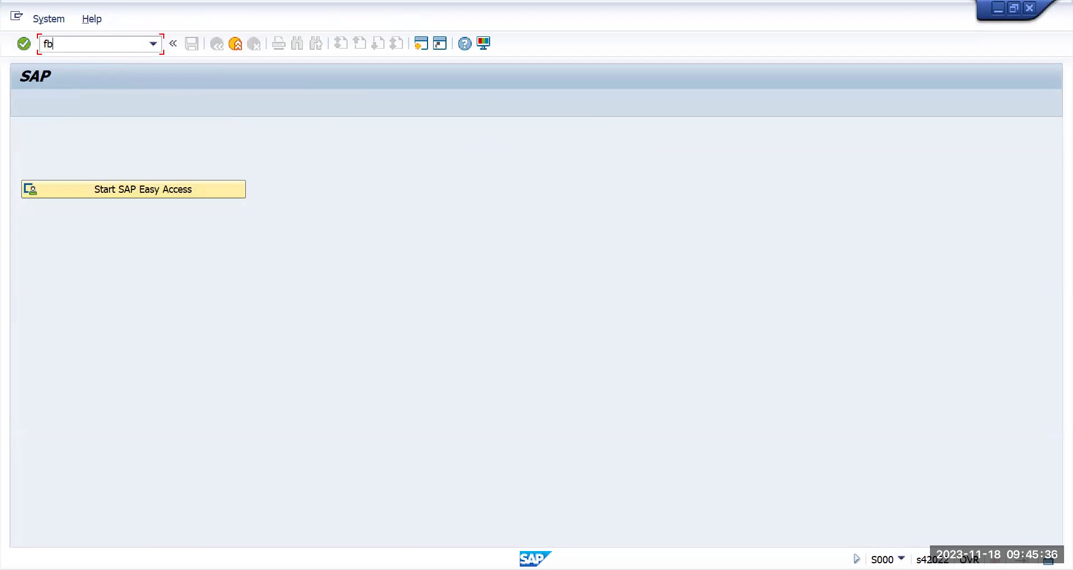
pyautogui.write('01')
pyautogui.press('Return')
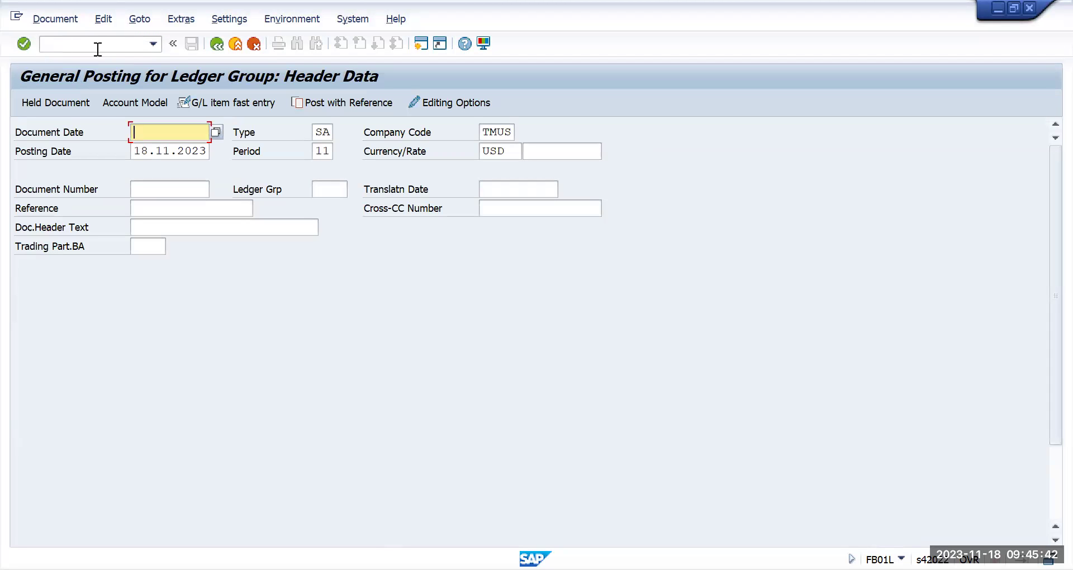
pyautogui.click(98, 50)
pyautogui.write('/n')
pyautogui.press('Return')
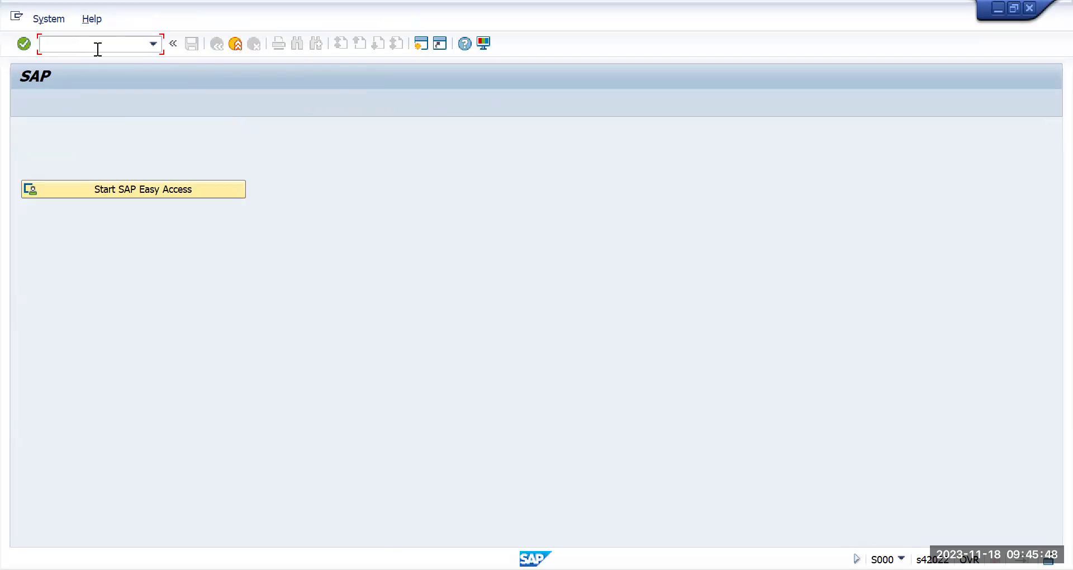
# Start a G/L document in transaction FB50 with document date 18.11.2023 and ledger group 2L
pyautogui.write('fb50')
pyautogui.press('Return')
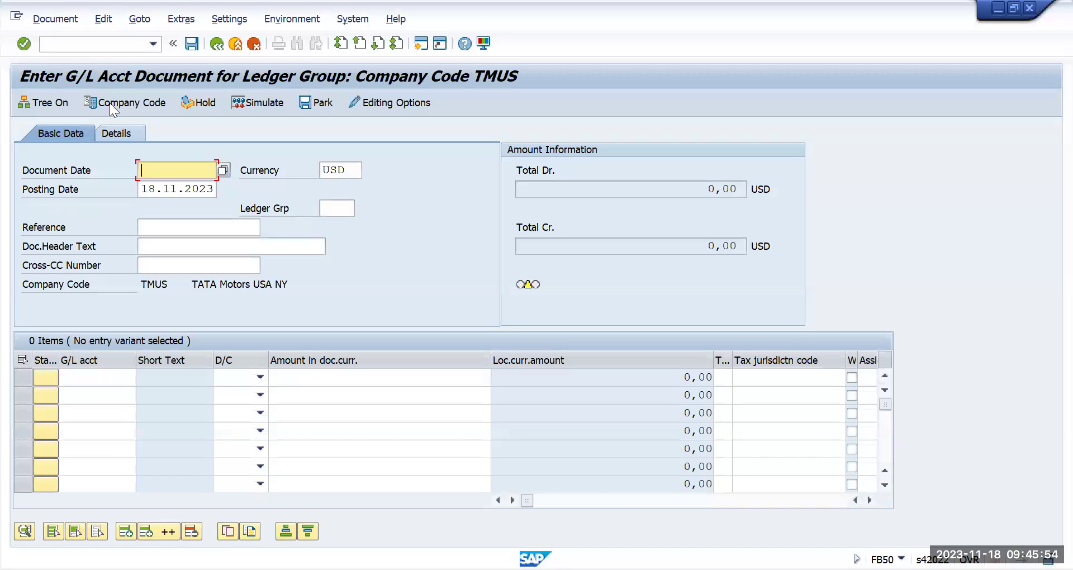
pyautogui.moveTo(143, 189); pyautogui.dragTo(254, 188)
pyautogui.hotkey('ctrl', 'c')
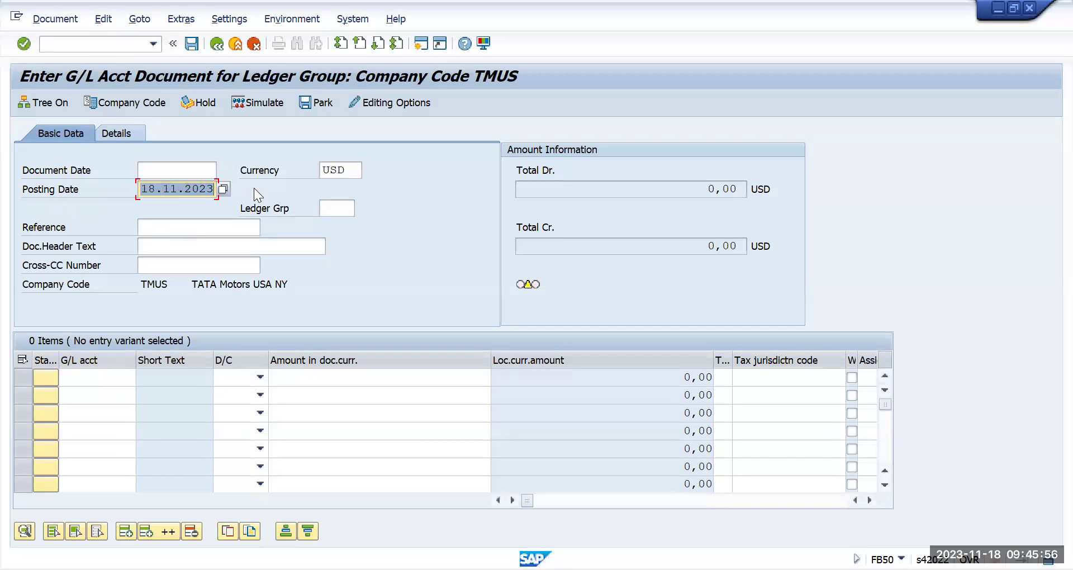
pyautogui.click(181, 166)
pyautogui.hotkey('ctrl', 'v')
pyautogui.click(341, 207)
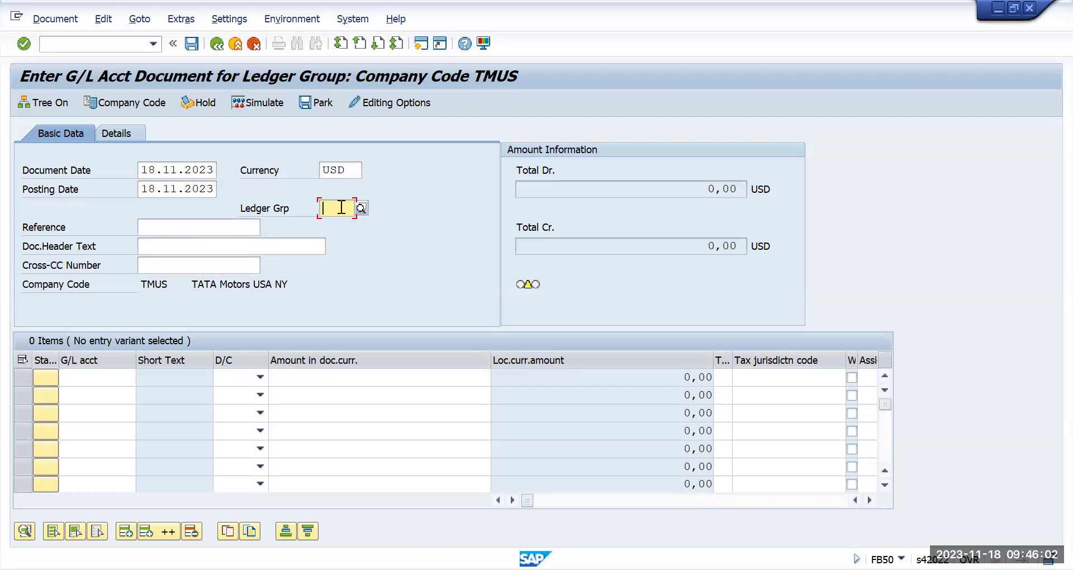
pyautogui.write('2L')
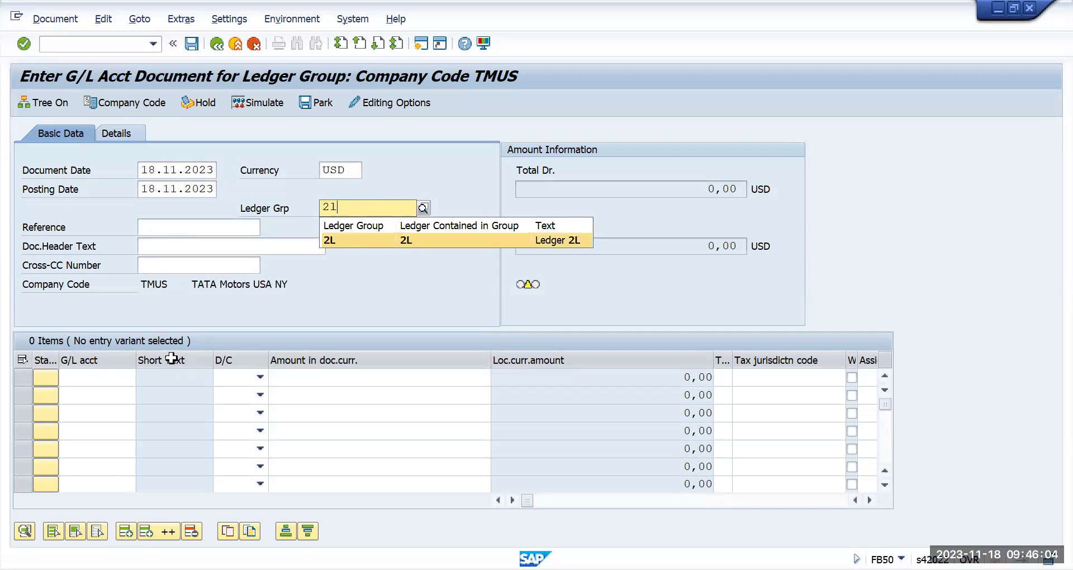
pyautogui.click(110, 374)
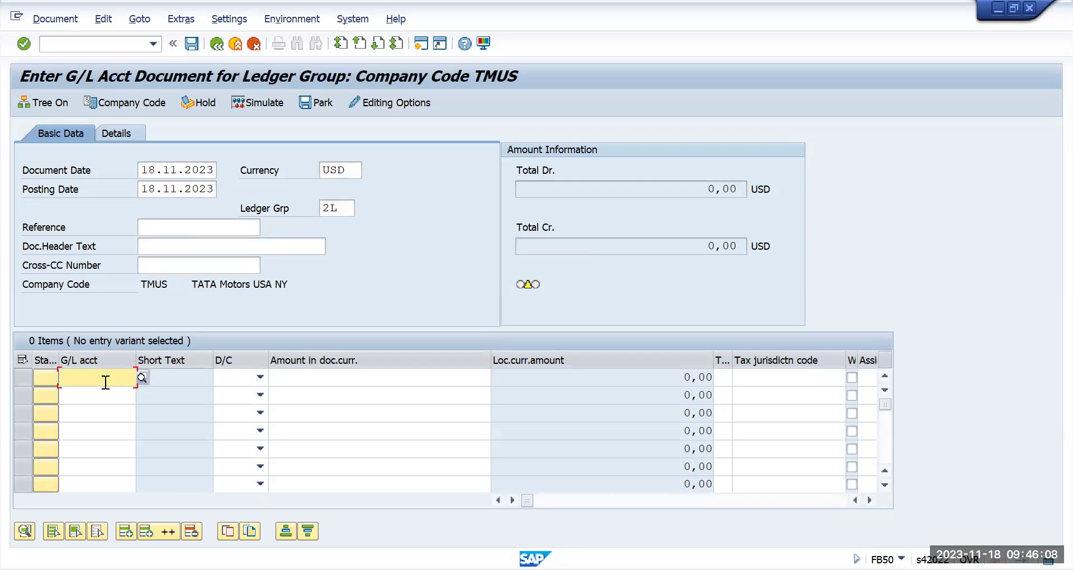
pyautogui.write('4')
pyautogui.click(114, 408)
pyautogui.moveTo(133, 378); pyautogui.dragTo(61, 377)
pyautogui.hotkey('ctrl', 'c')
pyautogui.click(68, 393)
pyautogui.hotkey('ctrl', 'v')
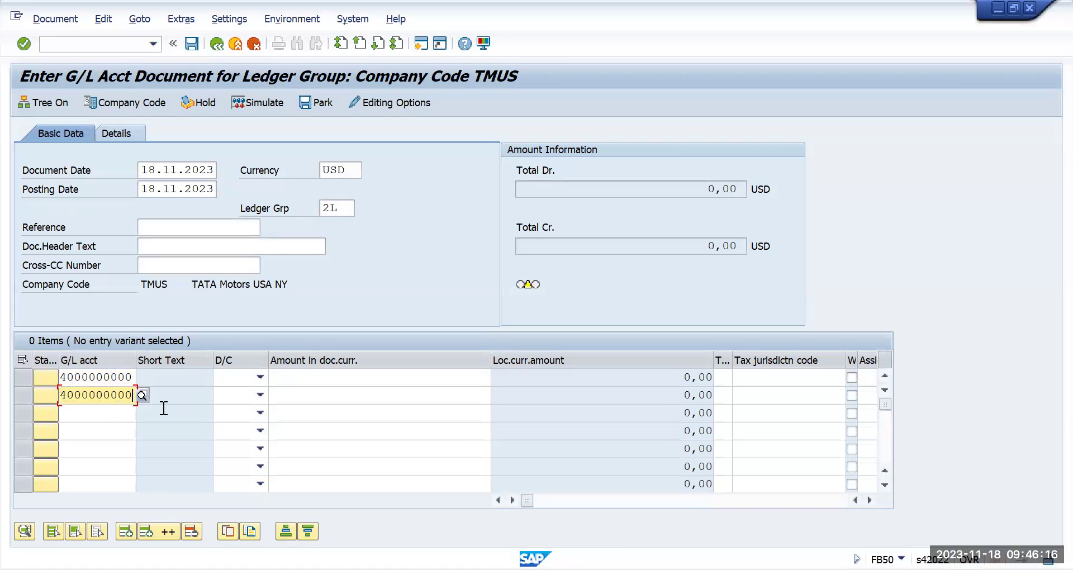
pyautogui.press('BackSpace')
pyautogui.write('1')
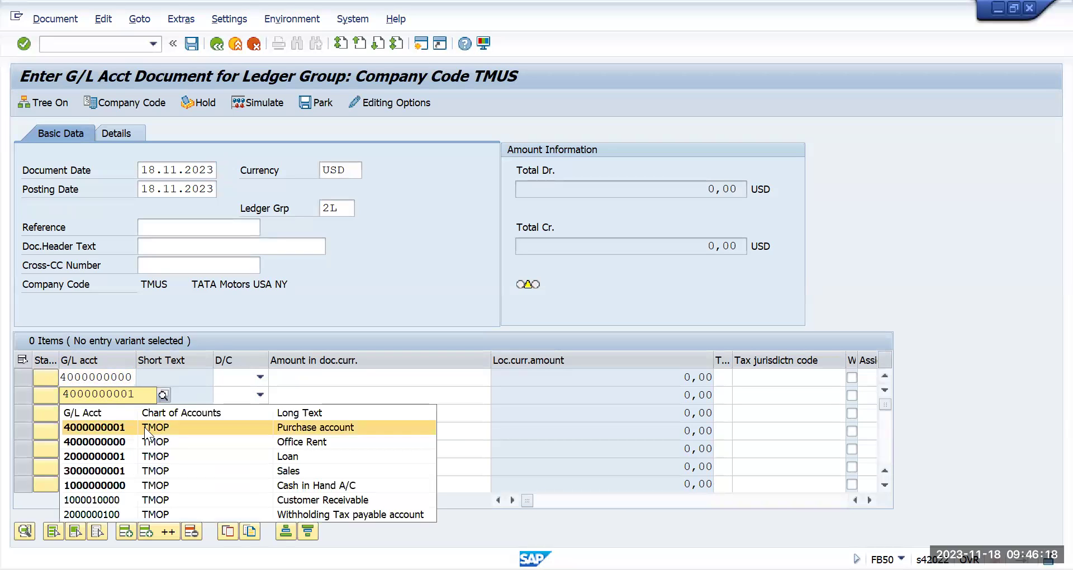
# Set the first line item to Credit and the second to Debit, each with an amount of 10000
pyautogui.click(260, 377)
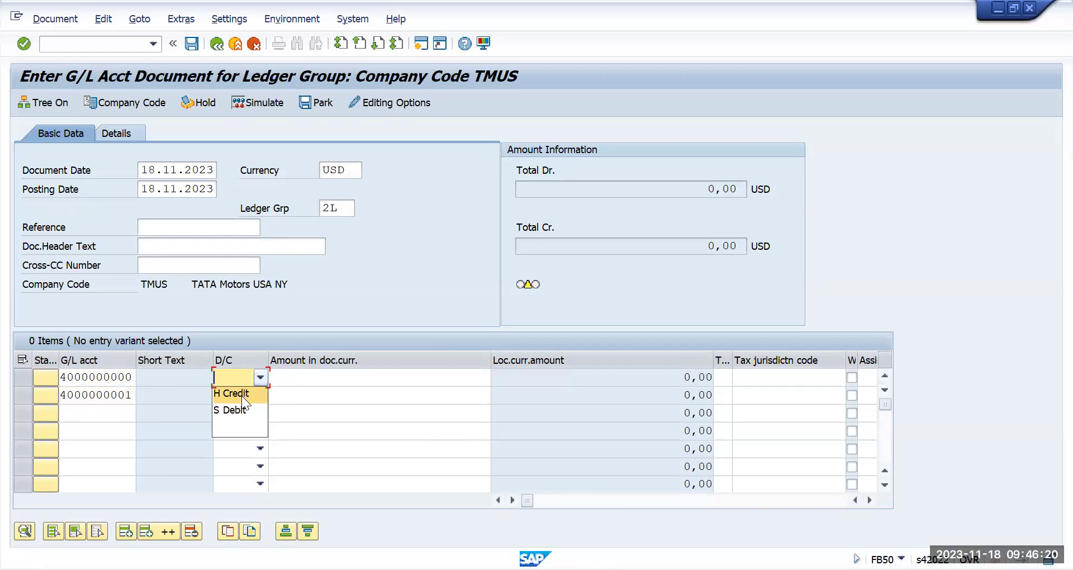
pyautogui.click(246, 394)
pyautogui.click(260, 396)
pyautogui.click(239, 427)
pyautogui.click(322, 379)
pyautogui.write('10000')
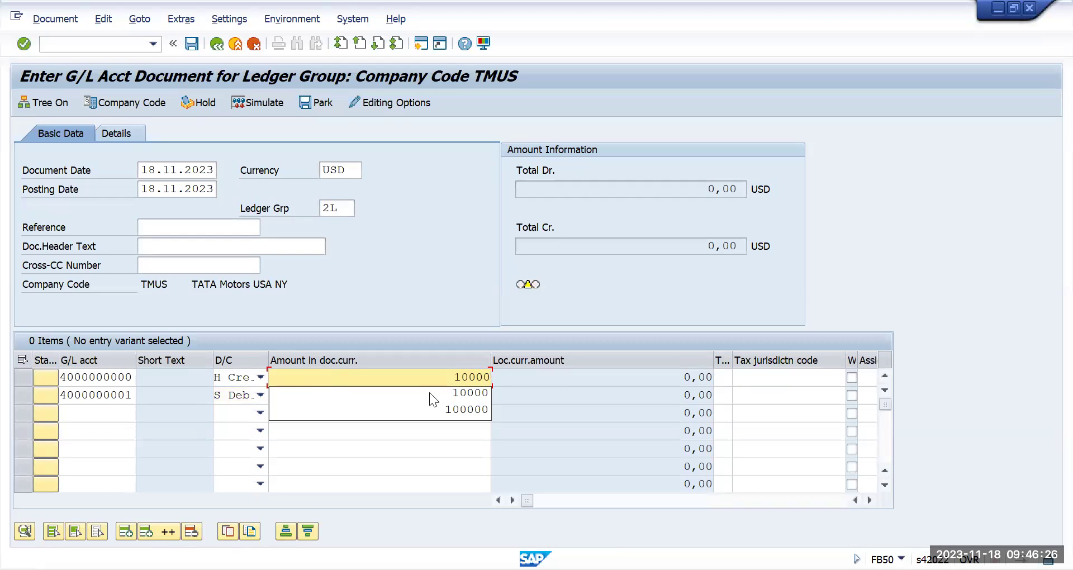
pyautogui.click(559, 386)
pyautogui.click(479, 395)
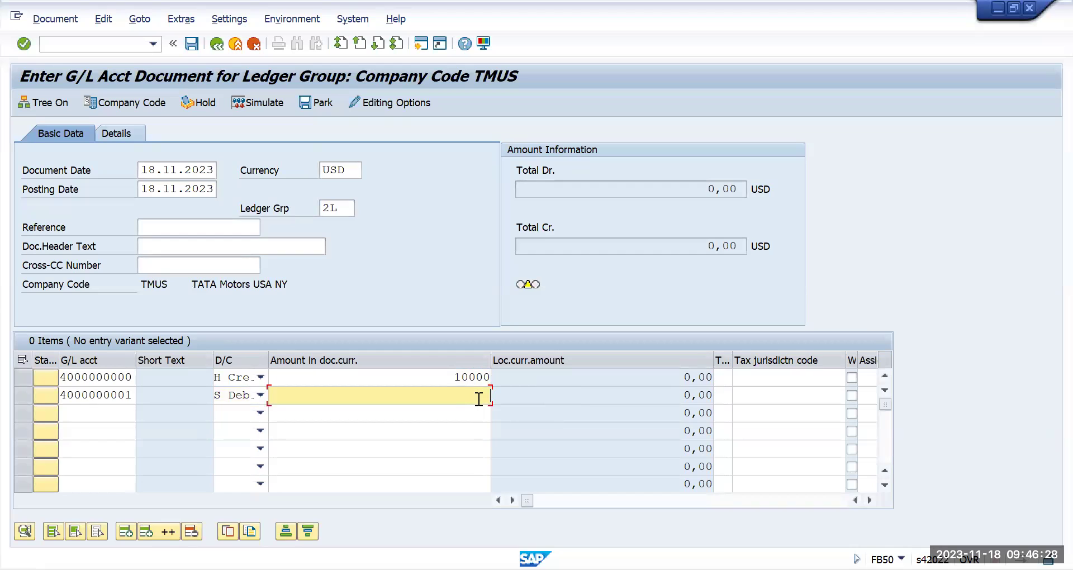
pyautogui.write('10000')
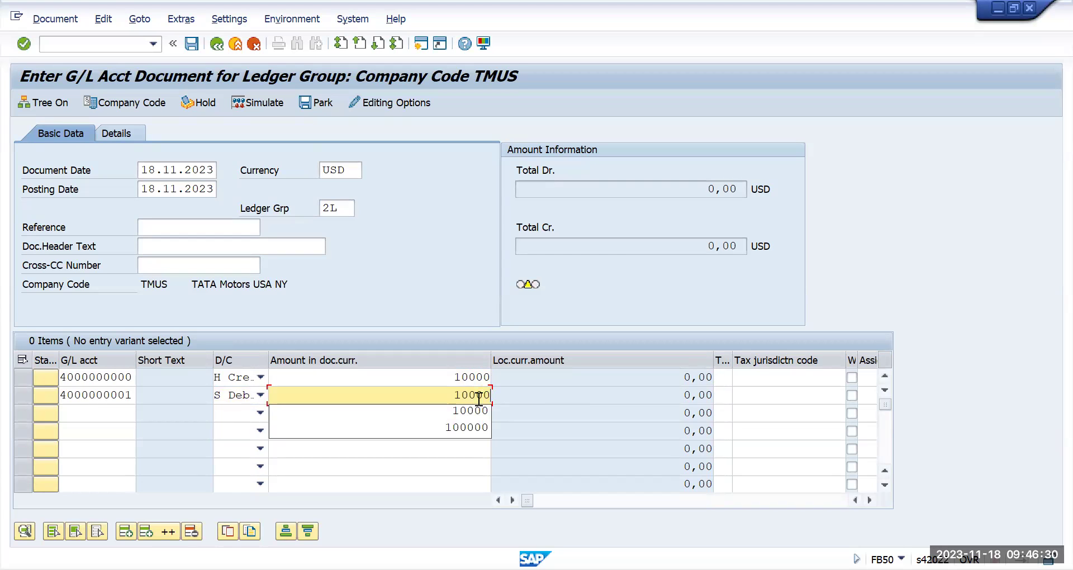
# Go across the line-item table to the cost center field of the second line item
pyautogui.click(727, 377)
pyautogui.press('Tab')
pyautogui.press('Tab')
pyautogui.press('Tab')
pyautogui.press('Tab')
pyautogui.press('Tab')
pyautogui.press('Tab')
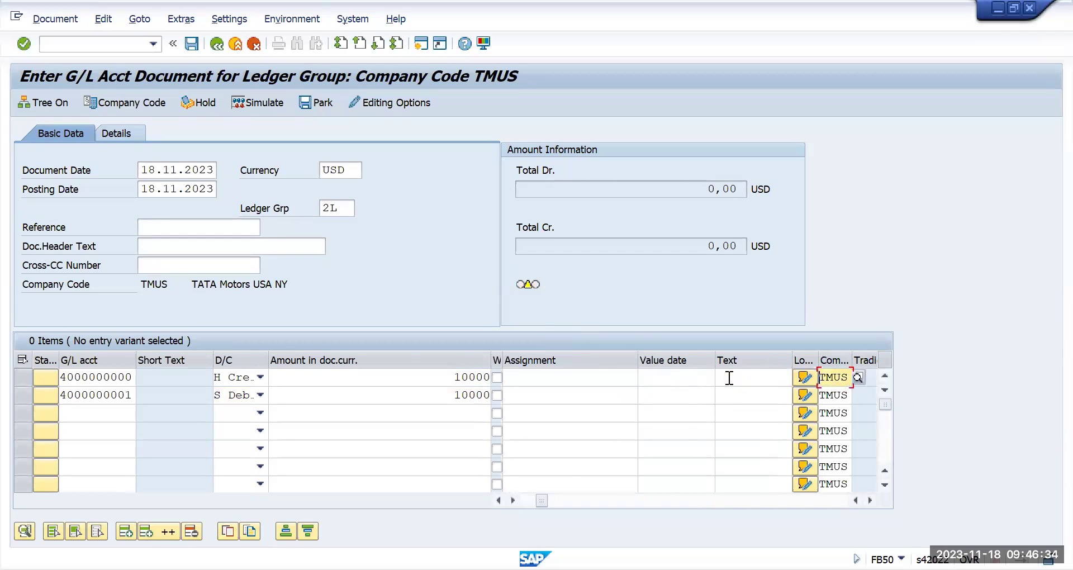
pyautogui.press('Tab')
pyautogui.press('Tab')
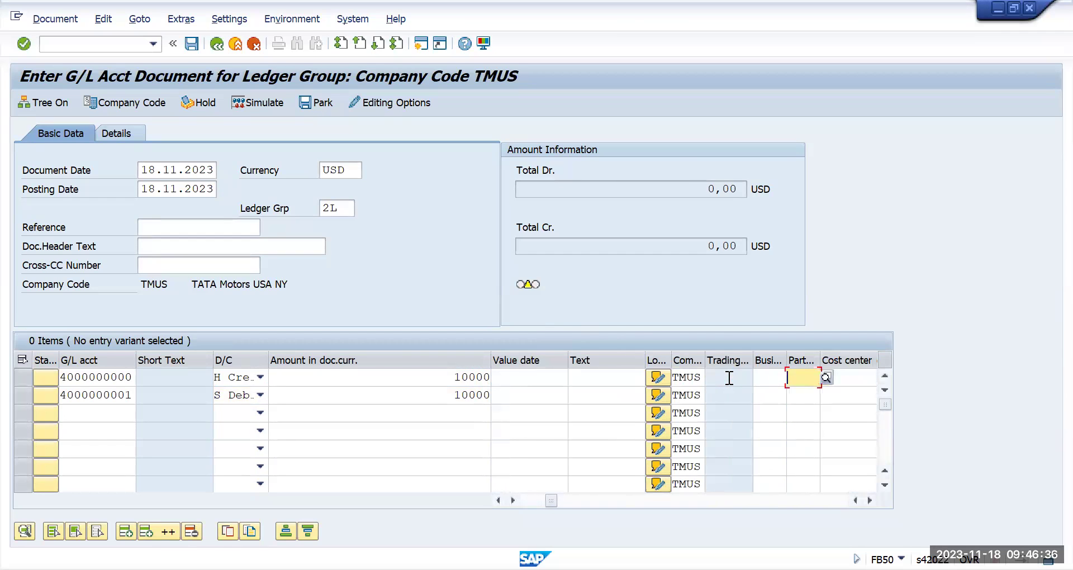
pyautogui.press('Tab')
pyautogui.click(773, 390)
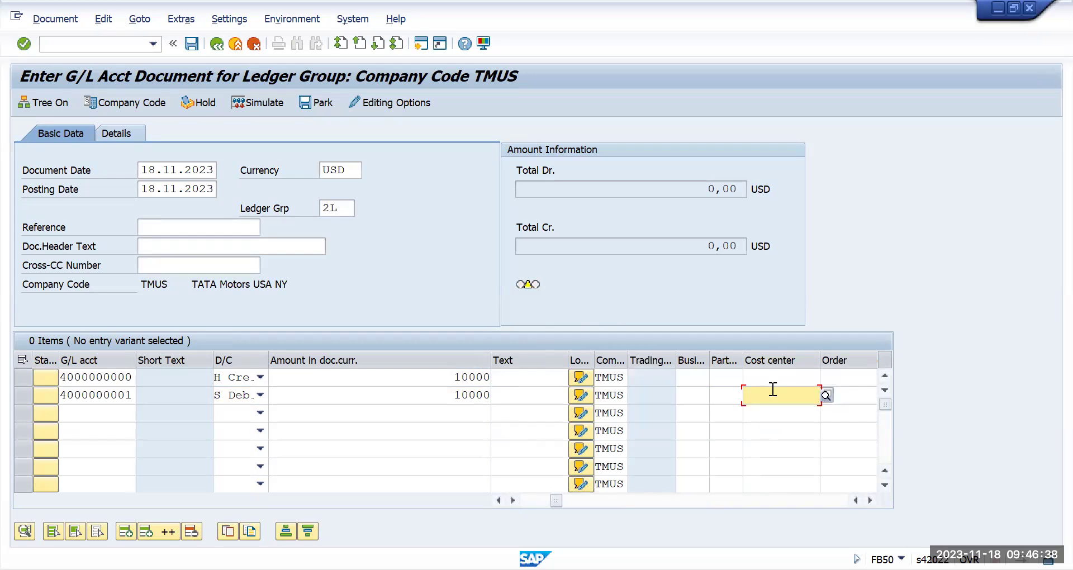
pyautogui.write('z')
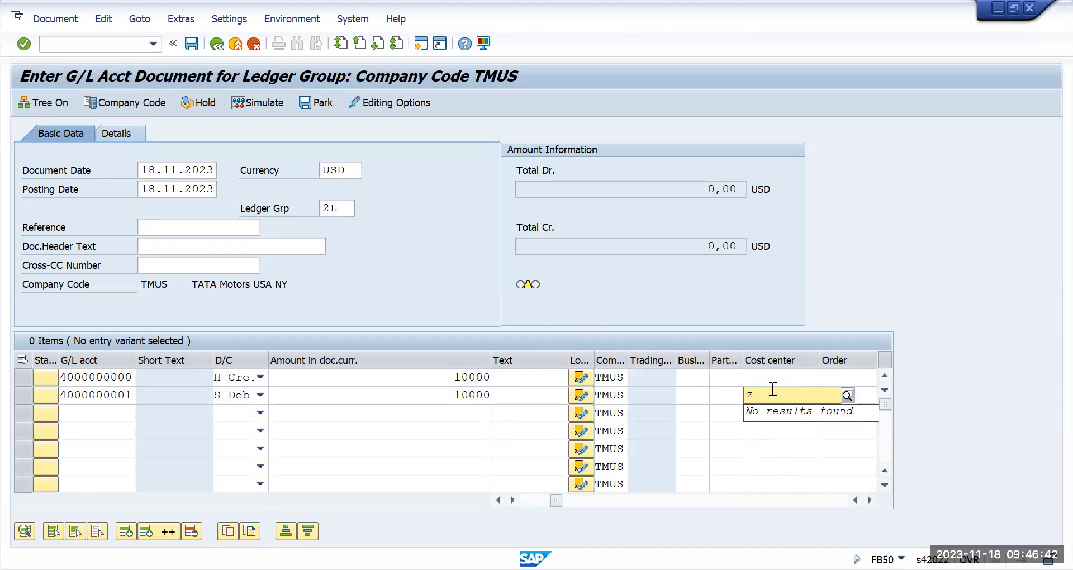
pyautogui.press('BackSpace')
pyautogui.write('h')
pyautogui.press('BackSpace')
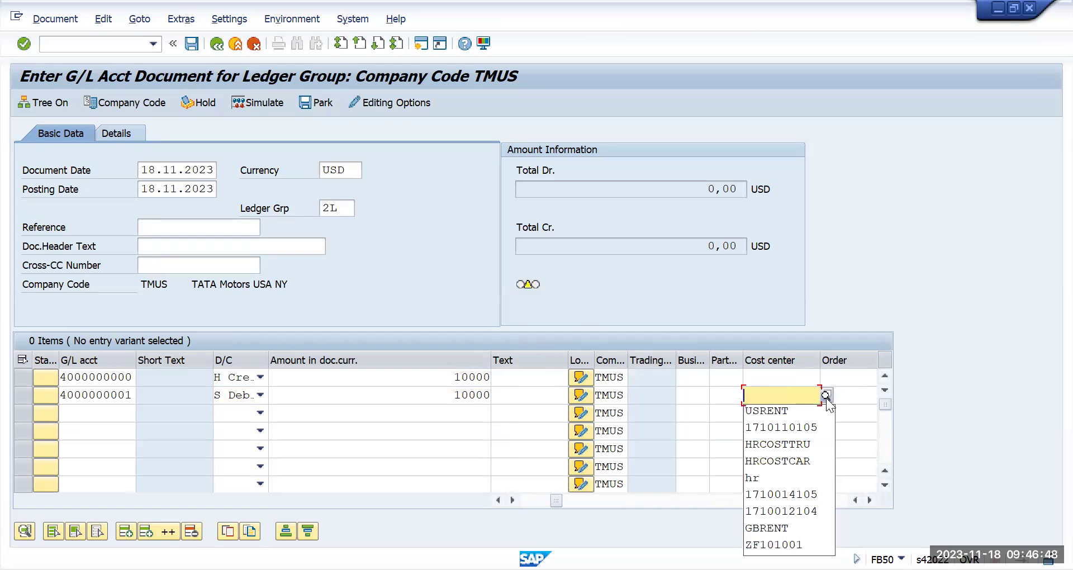
# Look up the cost center for company code TMUS, assign it to the second line item, and post the G/L document
pyautogui.click(826, 395)
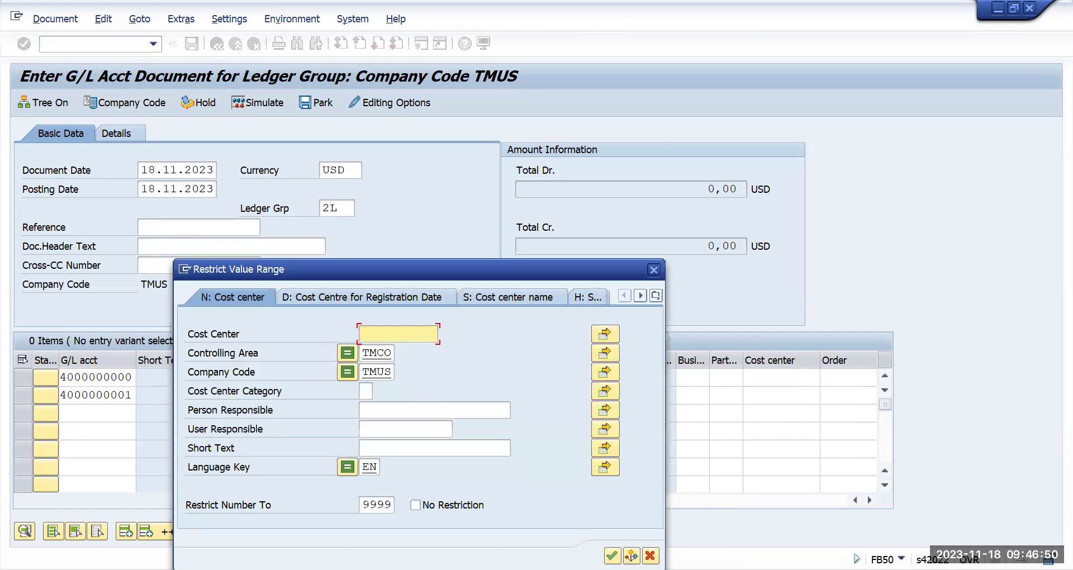
pyautogui.click(613, 555)
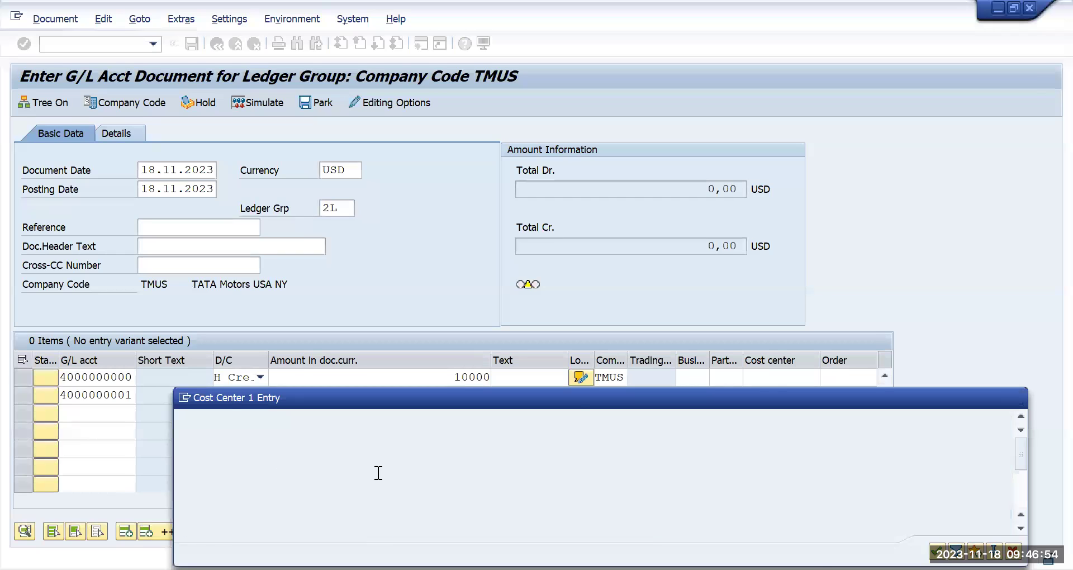
pyautogui.moveTo(554, 507); pyautogui.dragTo(513, 503)
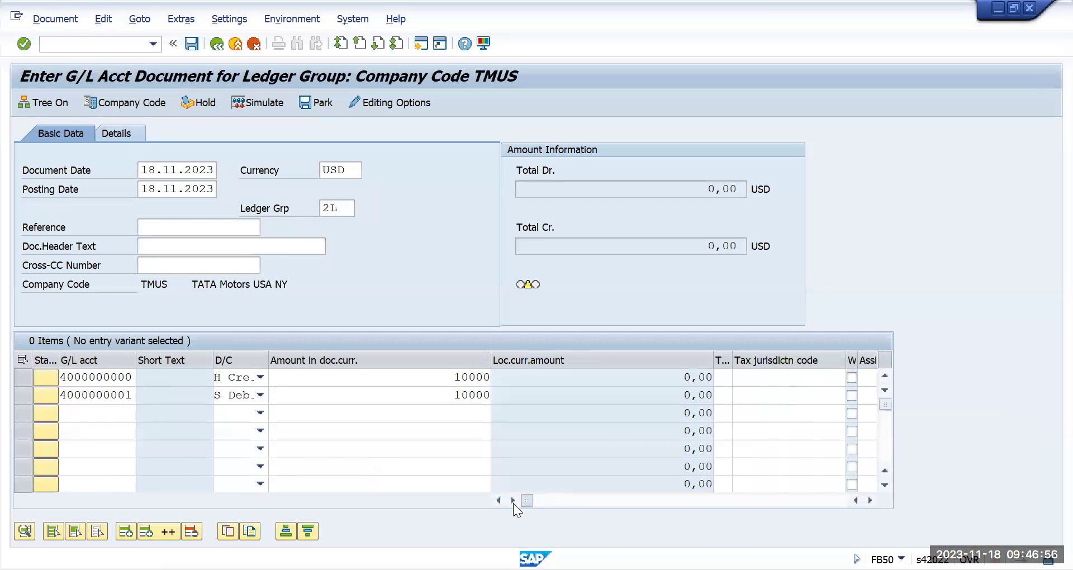
pyautogui.doubleClick(345, 208)
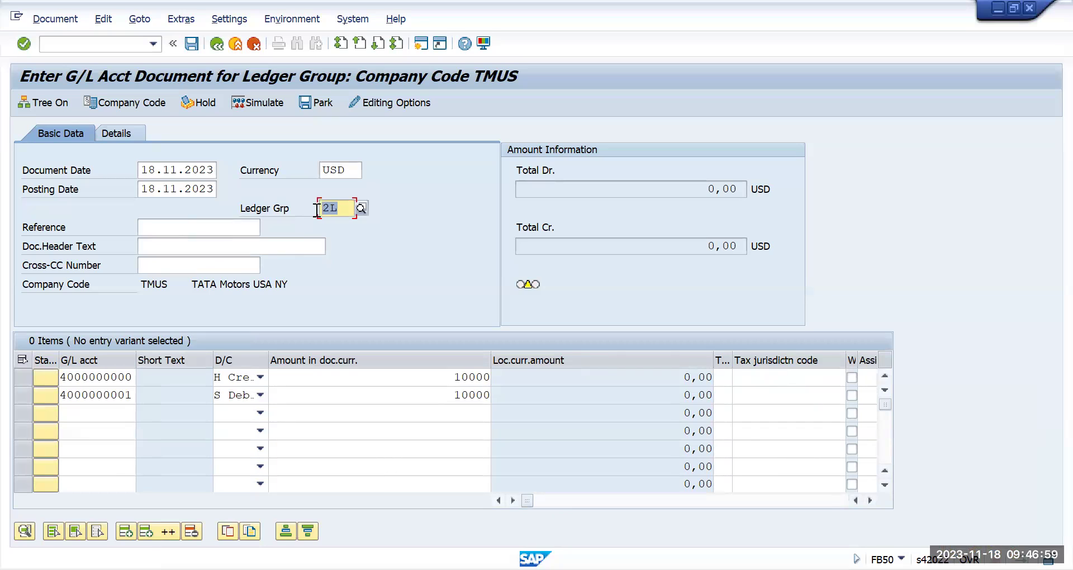
pyautogui.click(192, 44)
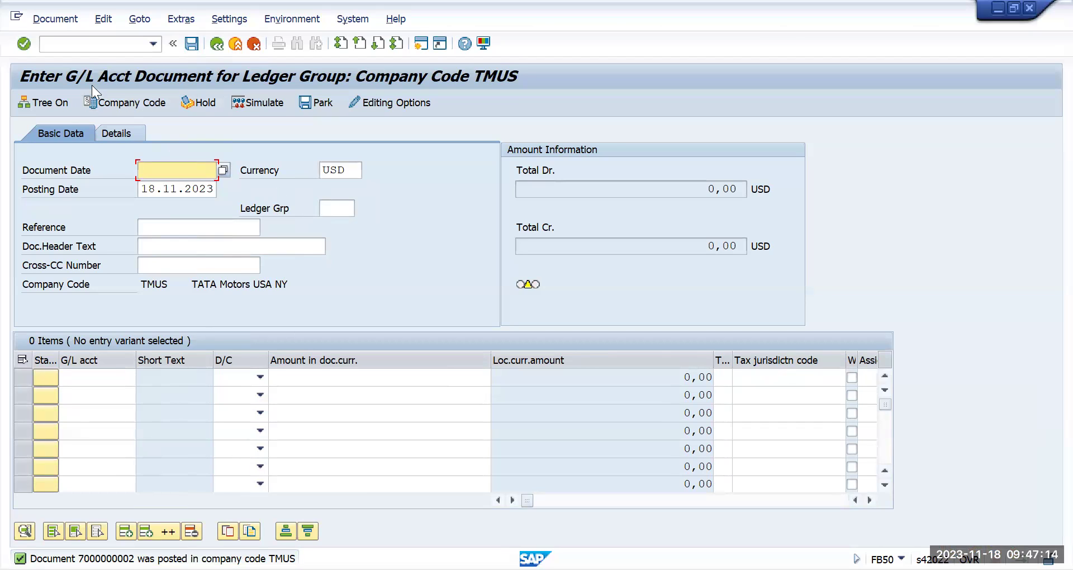
# Switch to the General Table Display with transaction /nse16n
pyautogui.click(89, 46)
pyautogui.write('/')
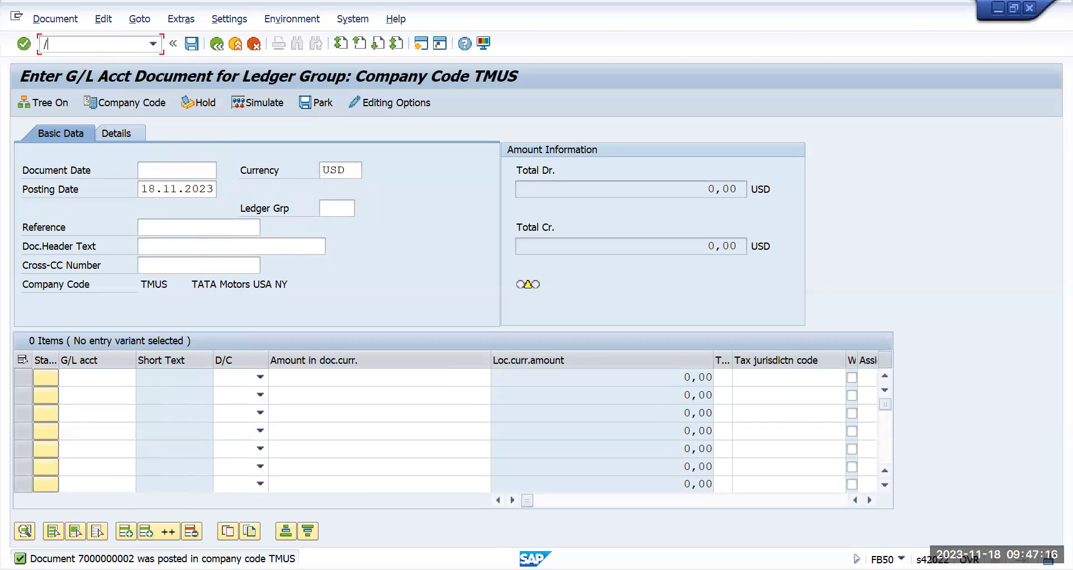
pyautogui.write('nse16n')
pyautogui.press('Return')
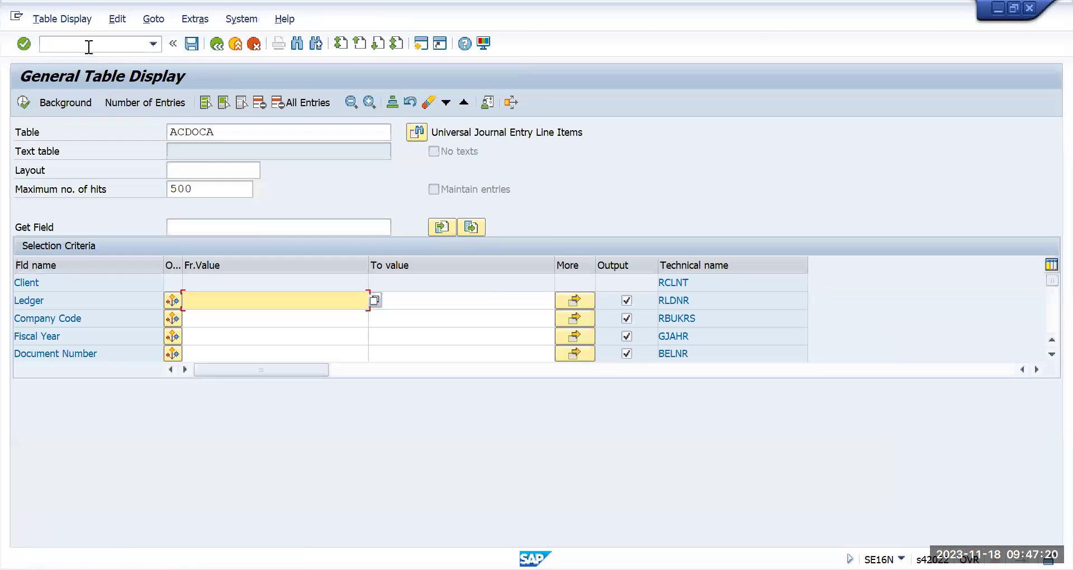
pyautogui.click(227, 355)
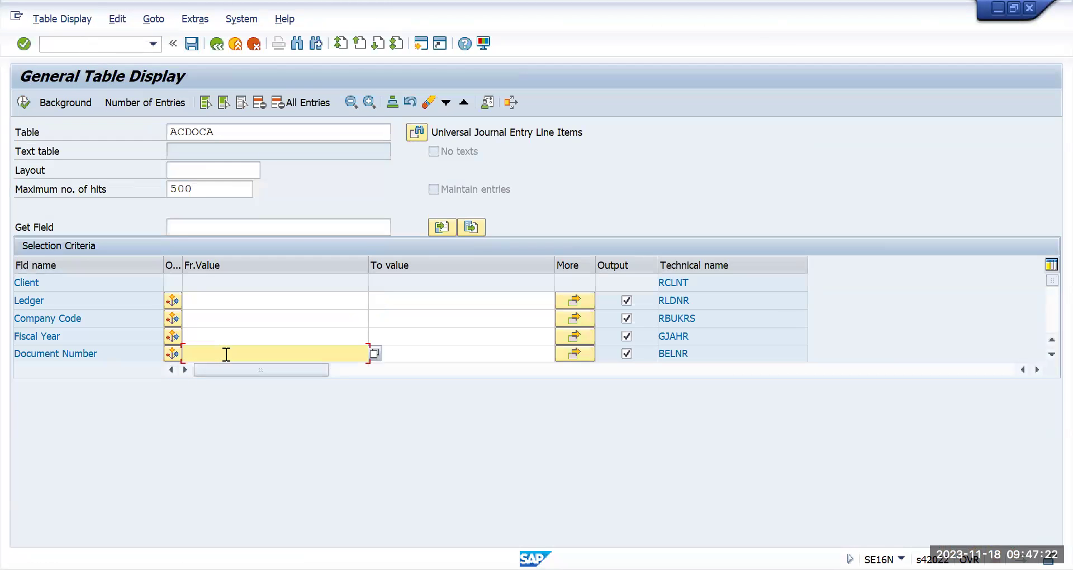
pyautogui.press('BackSpace')
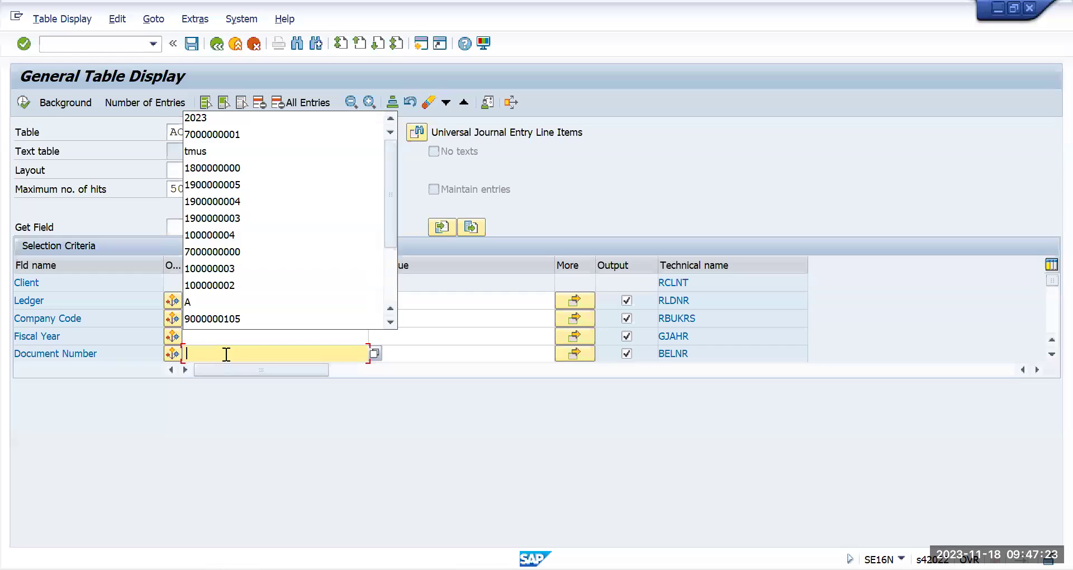
pyautogui.click(249, 132)
pyautogui.write('2')
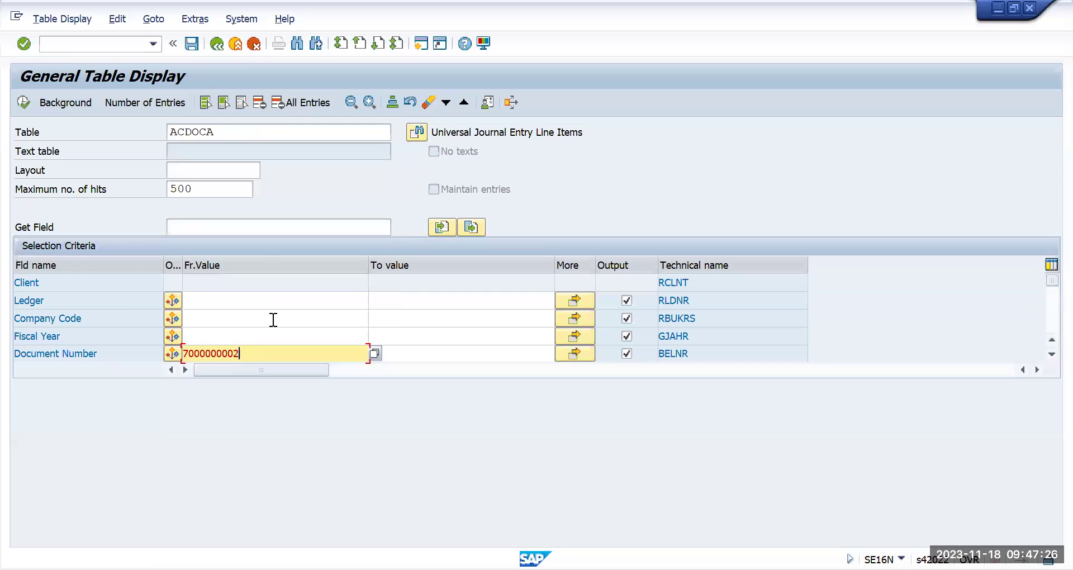
pyautogui.click(242, 323)
pyautogui.write('tmus')
pyautogui.click(236, 332)
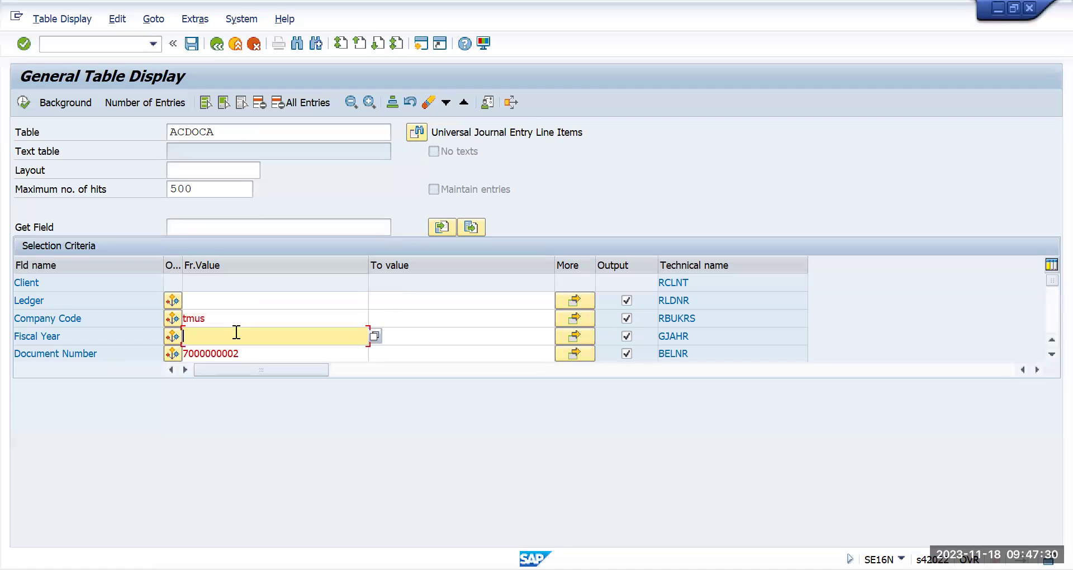
pyautogui.write('2023')
pyautogui.click(23, 103)
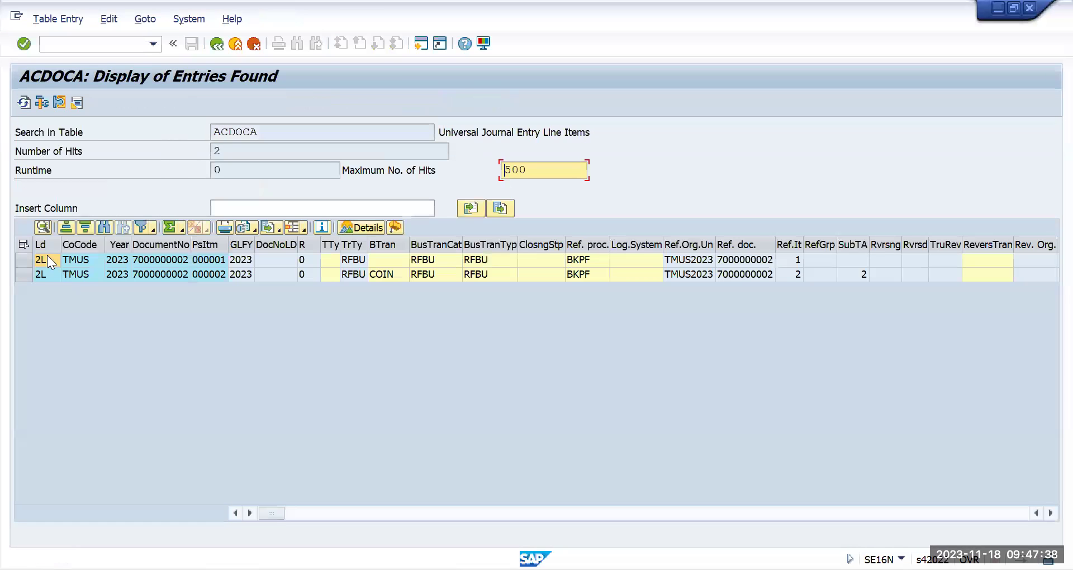
# View the possible ledgers for the first ACDOCA entry's Ld value and close the list
pyautogui.click(47, 255)
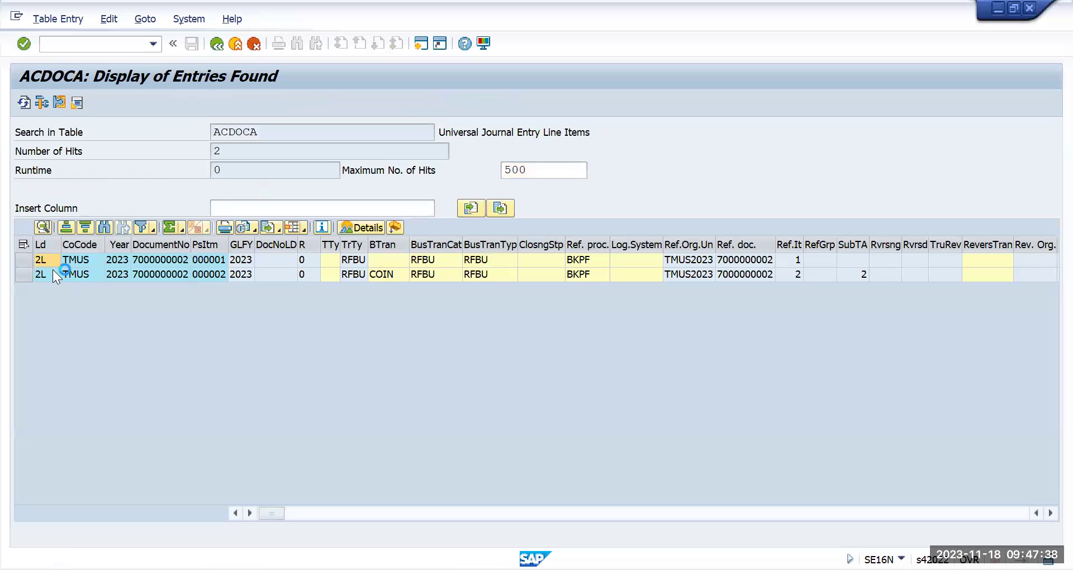
pyautogui.press('F4')
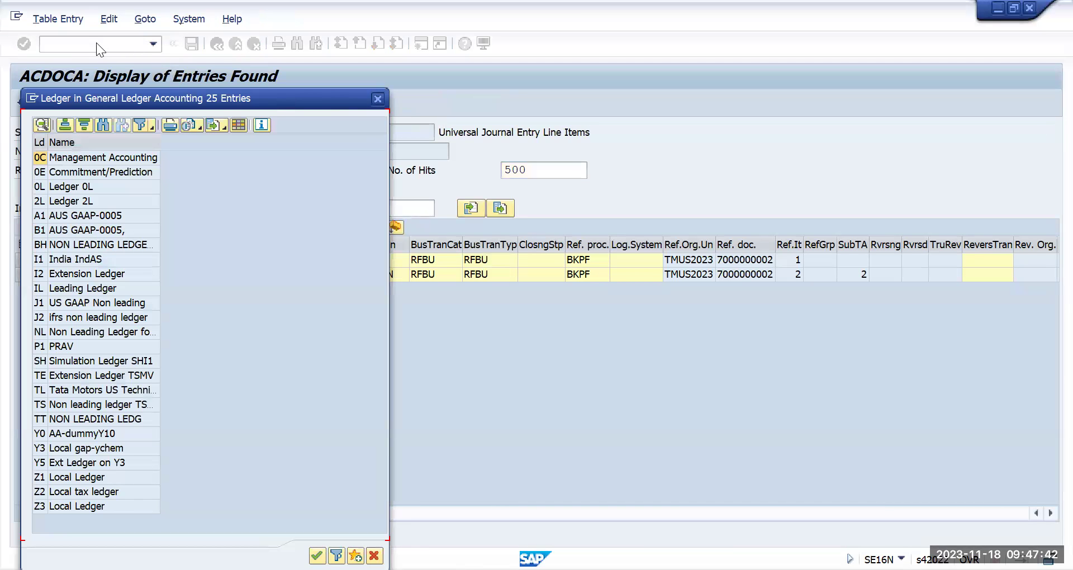
pyautogui.click(375, 98)
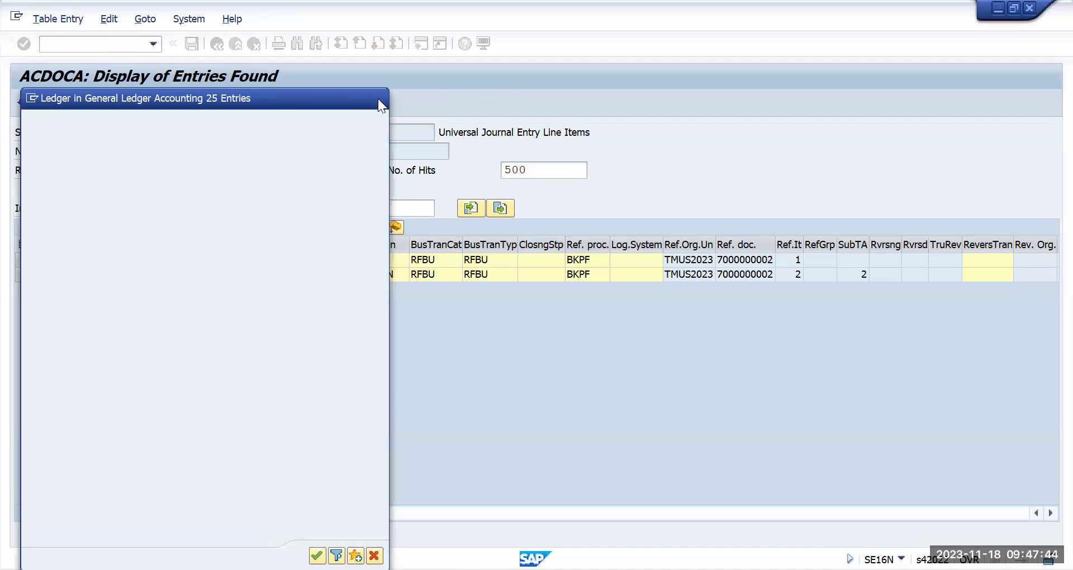
# Leave the table display with /n and start transaction fb50 for a new G/L document
pyautogui.click(88, 46)
pyautogui.write('/n')
pyautogui.press('Return')
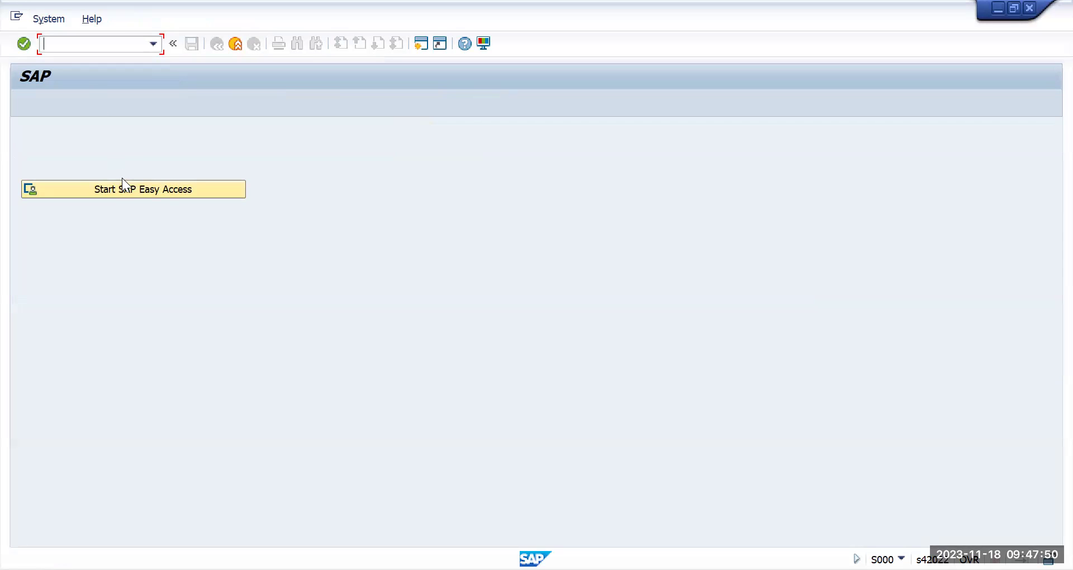
pyautogui.write('fb50')
pyautogui.press('Return')
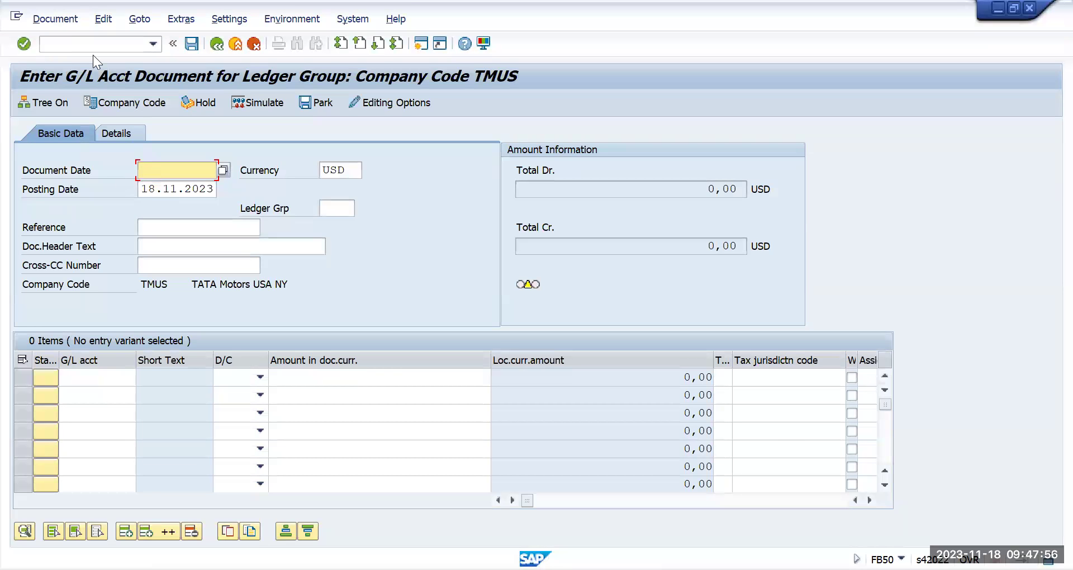
# Set the document date to 18.11.2023, matching the posting date, and the ledger group to 2L
pyautogui.moveTo(141, 189); pyautogui.dragTo(238, 190)
pyautogui.hotkey('ctrl', 'c')
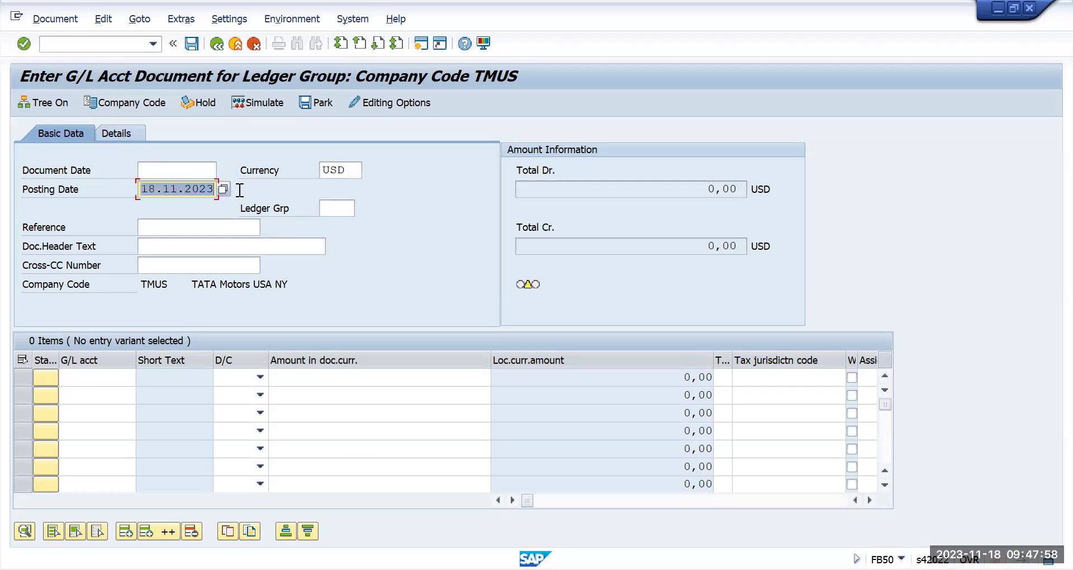
pyautogui.click(190, 172)
pyautogui.hotkey('ctrl', 'v')
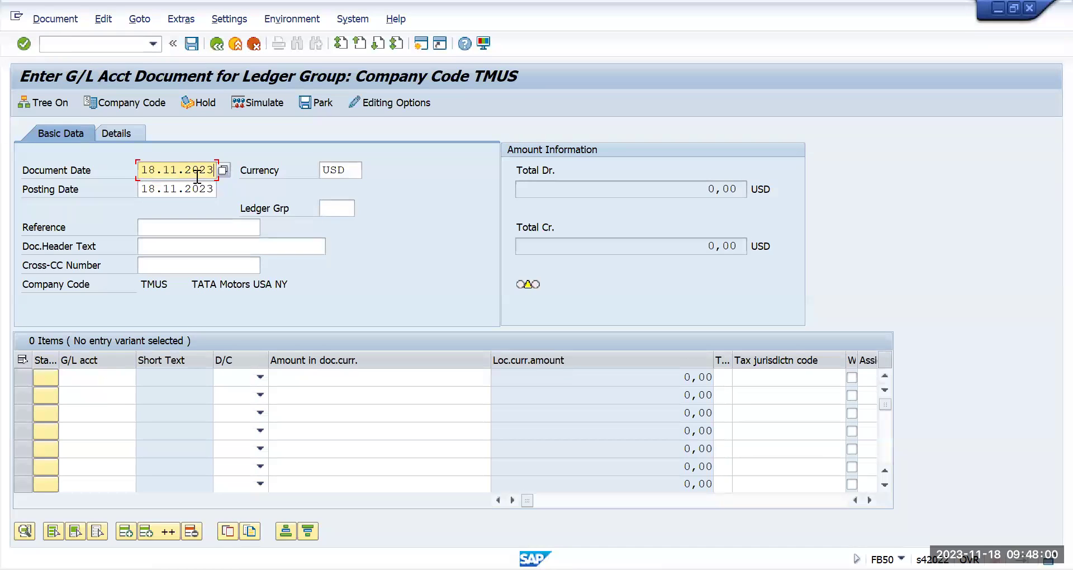
pyautogui.click(341, 210)
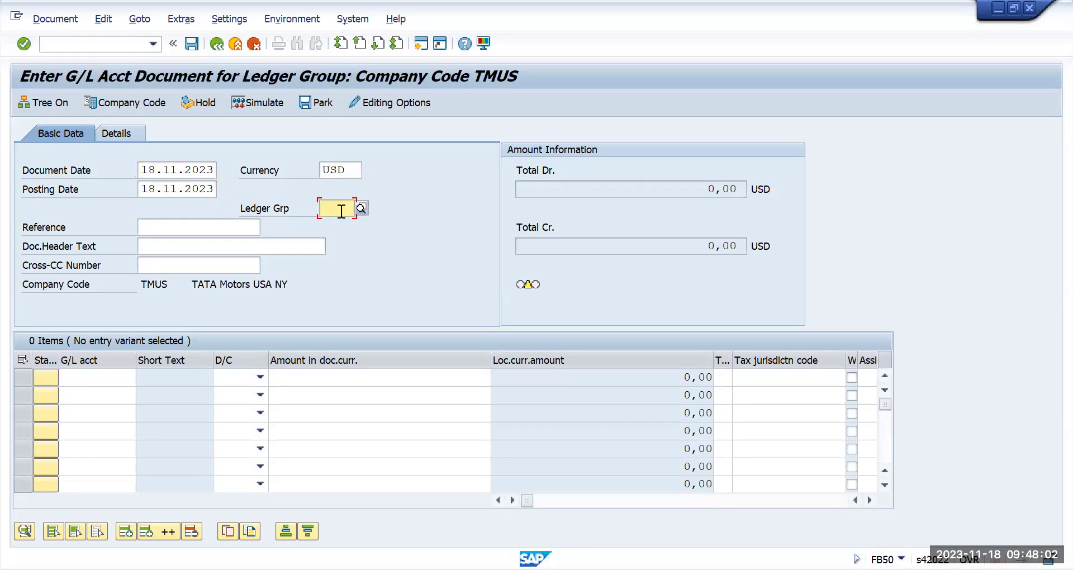
pyautogui.write('2l')
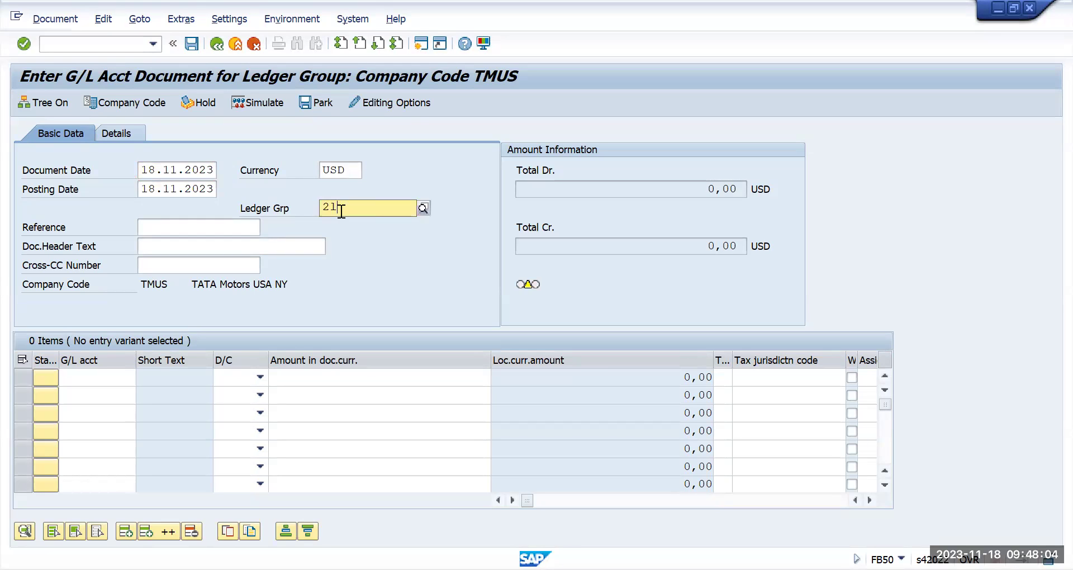
pyautogui.press('Tab')
pyautogui.click(89, 375)
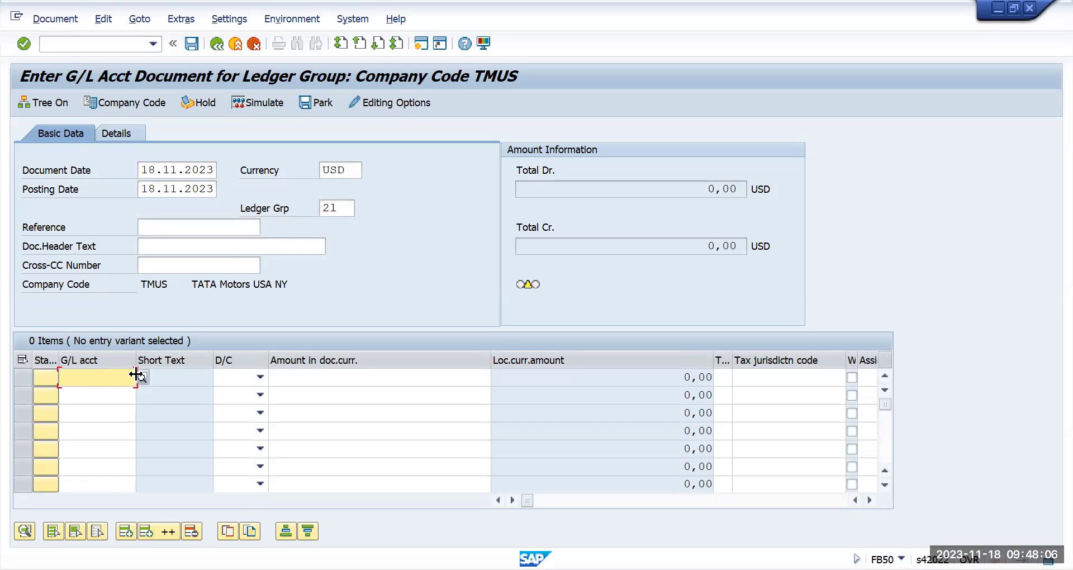
pyautogui.click(140, 377)
pyautogui.click(452, 555)
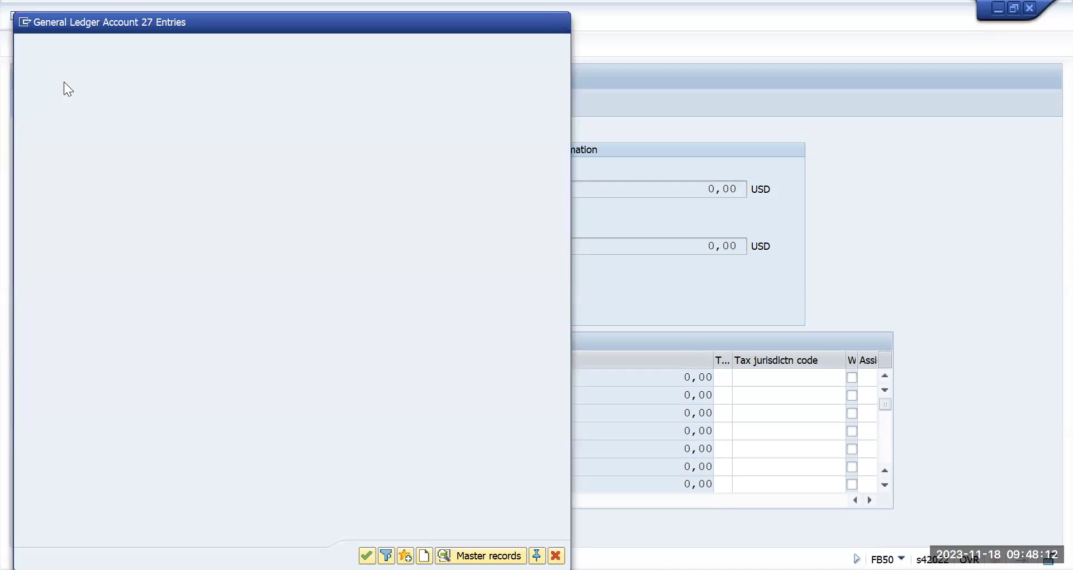
pyautogui.doubleClick(64, 82)
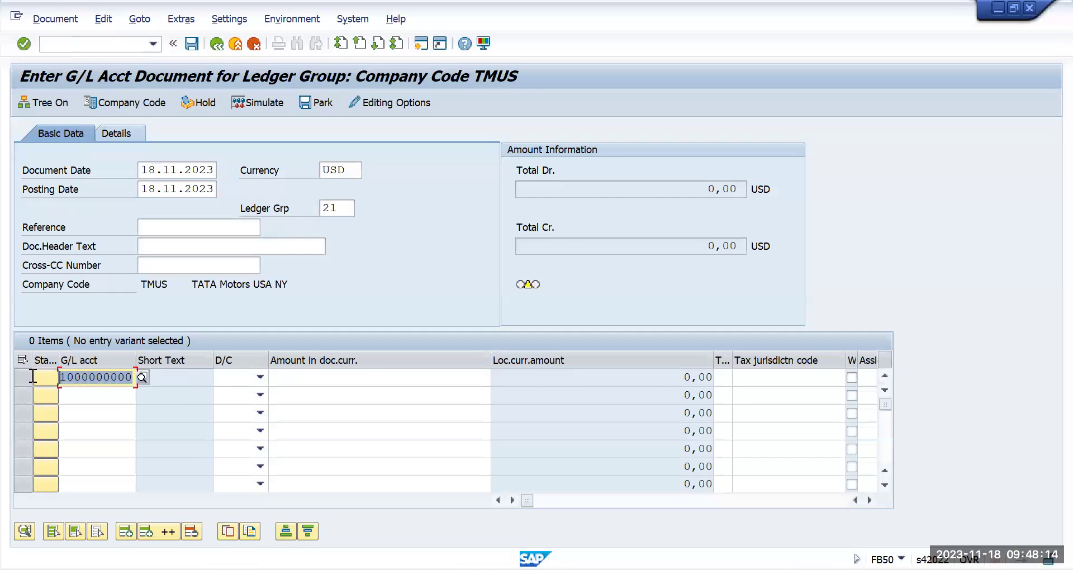
pyautogui.click(100, 396)
pyautogui.click(142, 396)
pyautogui.press('Return')
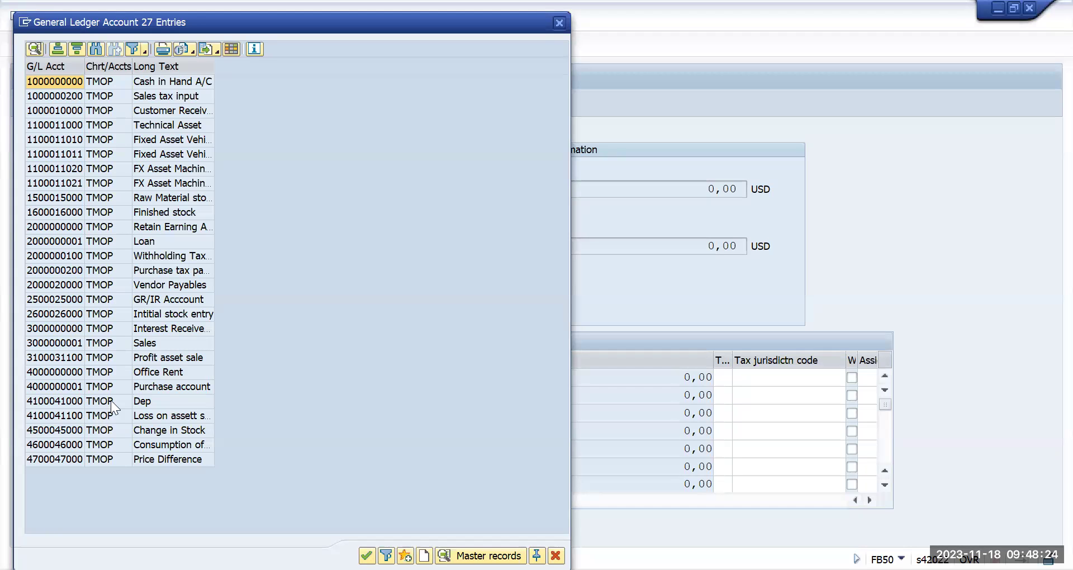
pyautogui.click(67, 240)
pyautogui.doubleClick(67, 240)
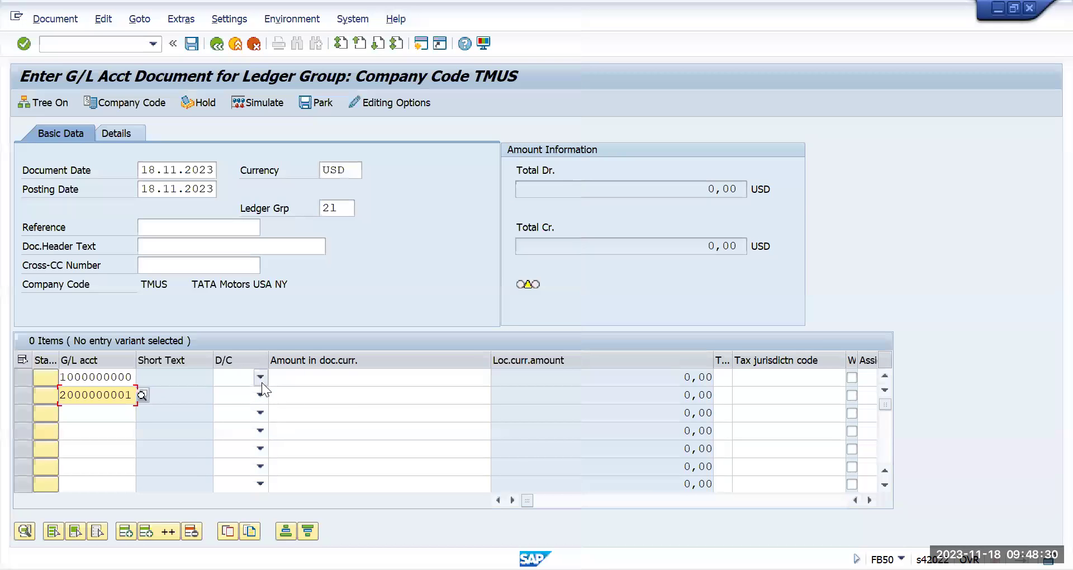
# Set the first line item to Credit and the second to Debit, enter 10000 for each, and validate the entries
pyautogui.click(260, 378)
pyautogui.click(256, 393)
pyautogui.click(260, 395)
pyautogui.click(255, 423)
pyautogui.click(307, 378)
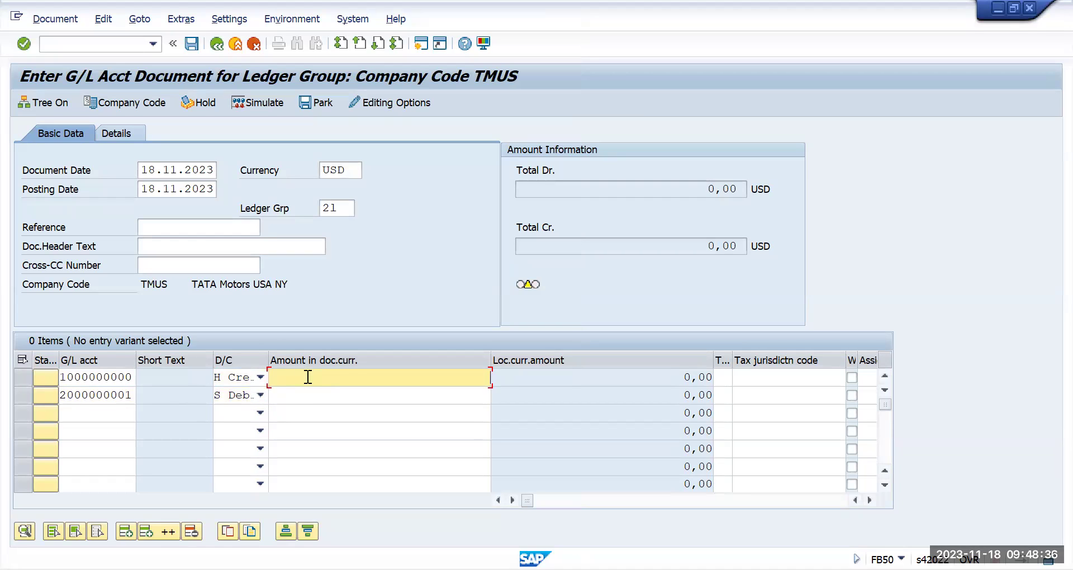
pyautogui.write('10000')
pyautogui.click(485, 392)
pyautogui.write('10000')
pyautogui.press('Return')
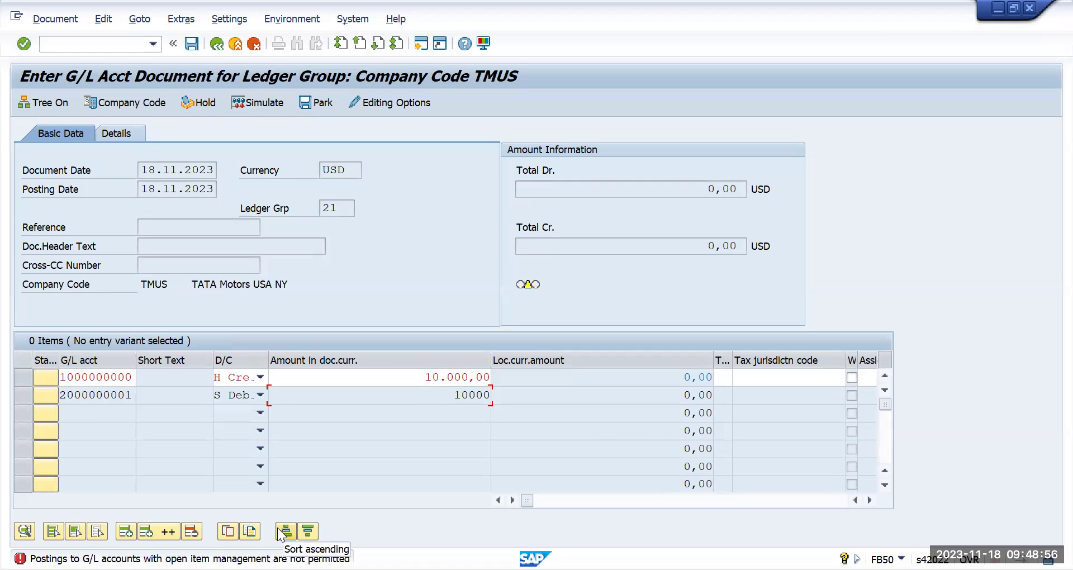
# Check the first line item's G/L account and open the long text of its error message
pyautogui.click(62, 375)
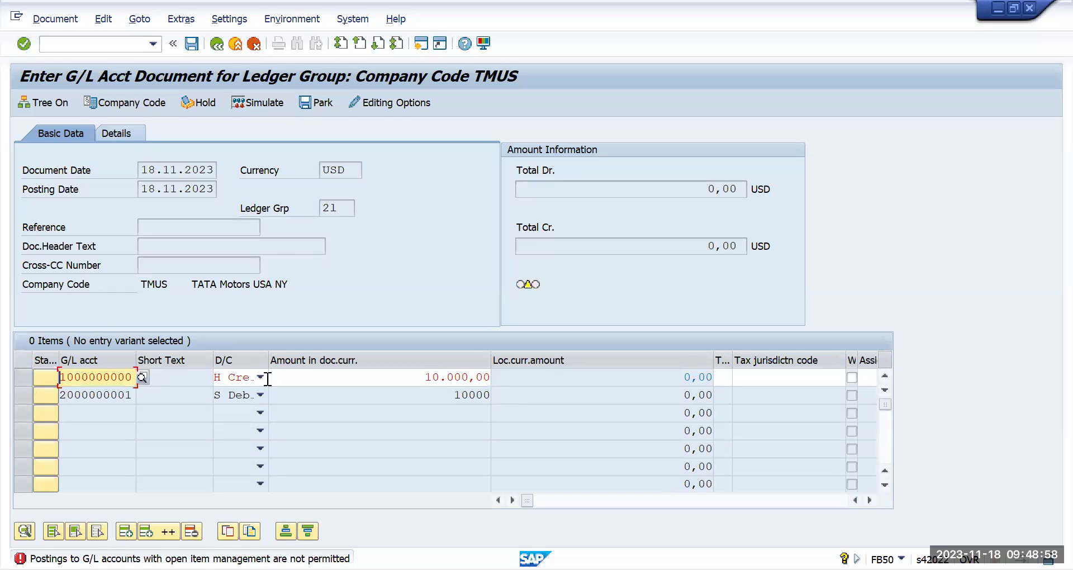
pyautogui.click(260, 378)
pyautogui.click(221, 398)
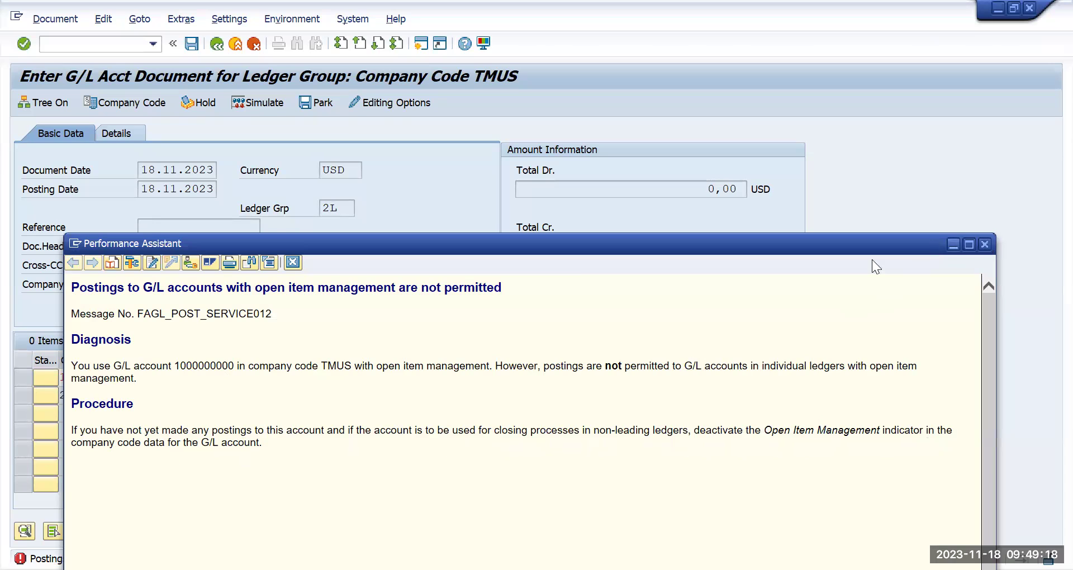
pyautogui.click(985, 244)
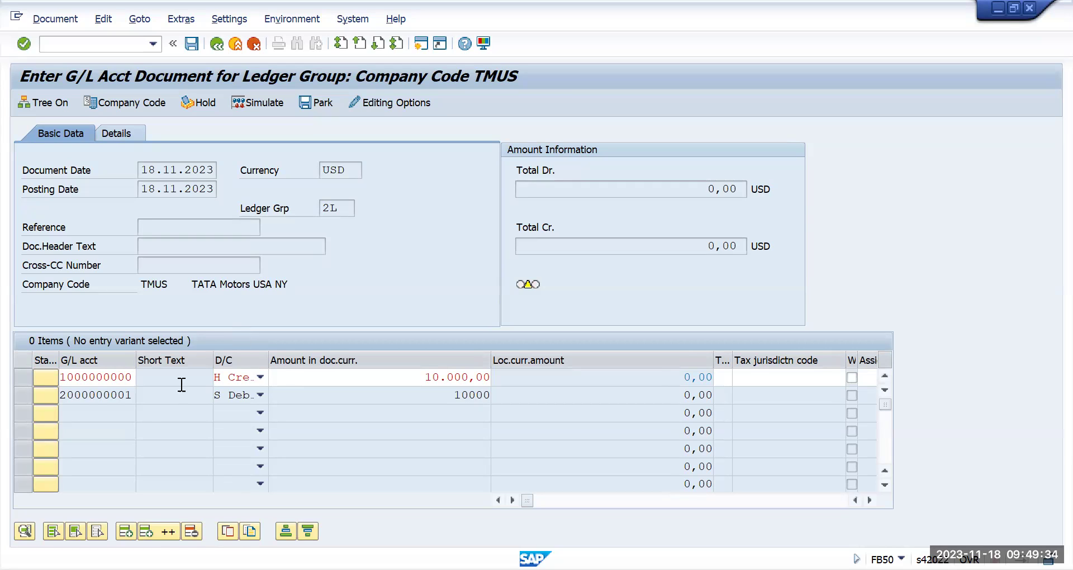
pyautogui.click(98, 379)
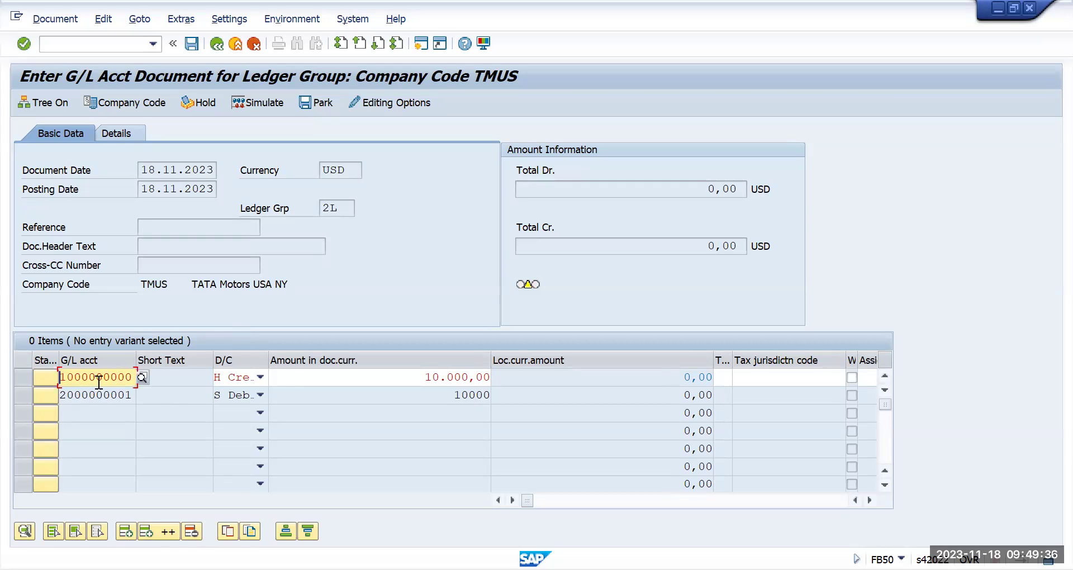
pyautogui.write('4')
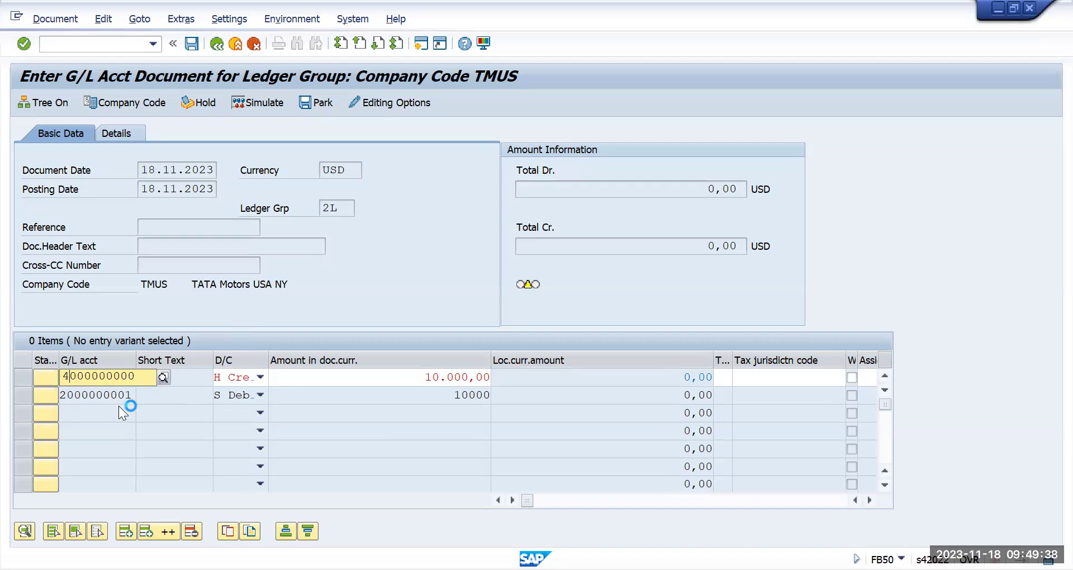
pyautogui.click(452, 401)
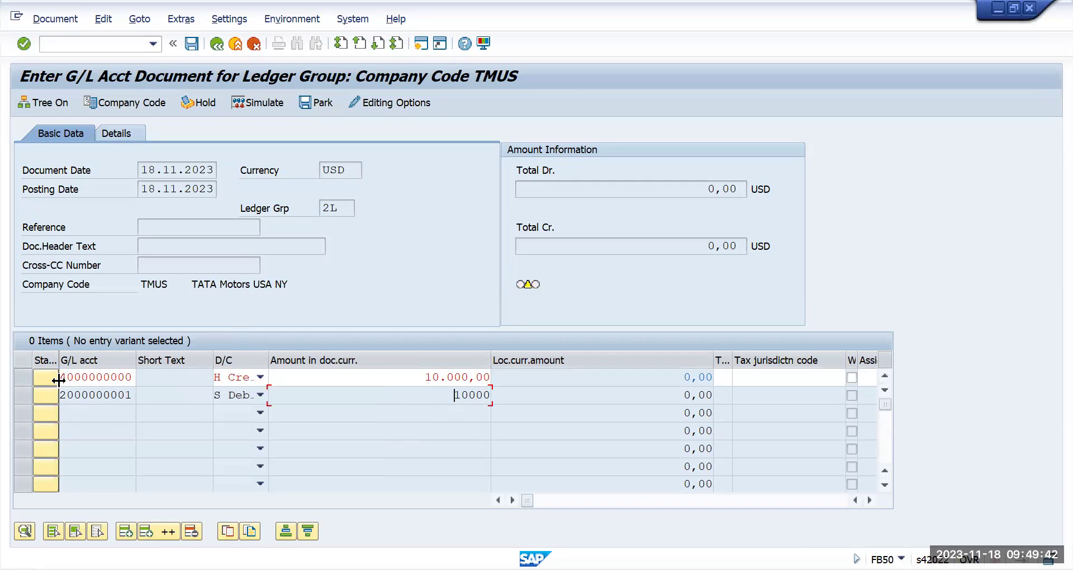
pyautogui.moveTo(66, 378); pyautogui.dragTo(134, 394)
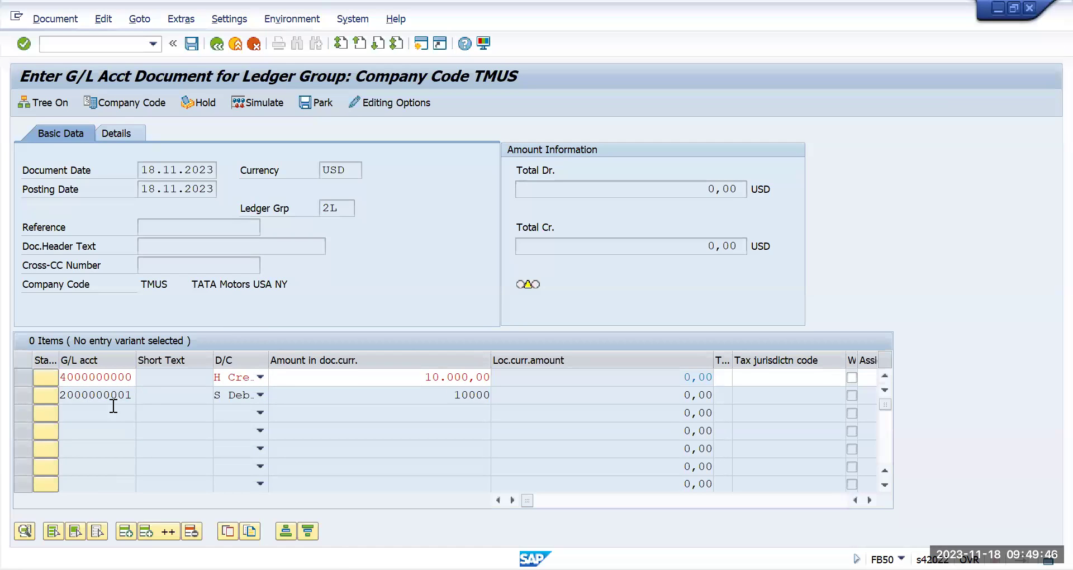
pyautogui.press('Return')
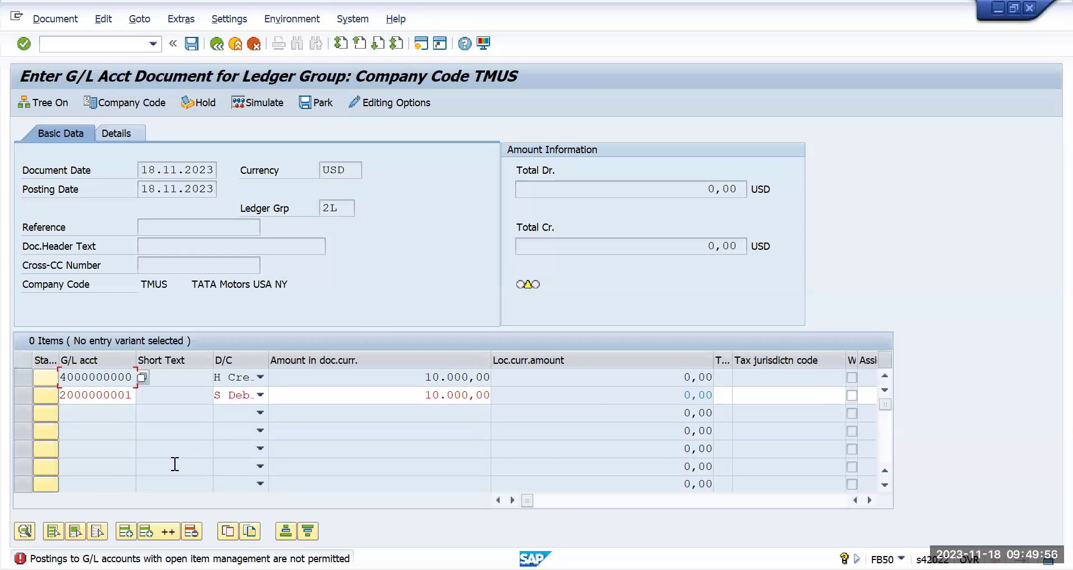
pyautogui.doubleClick(65, 395)
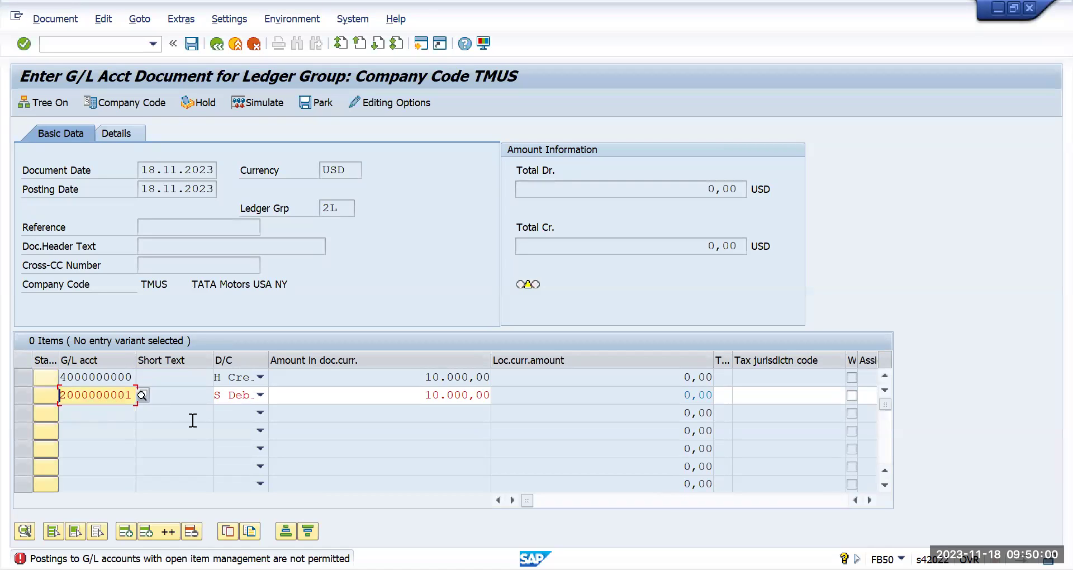
pyautogui.write('4')
pyautogui.press('Return')
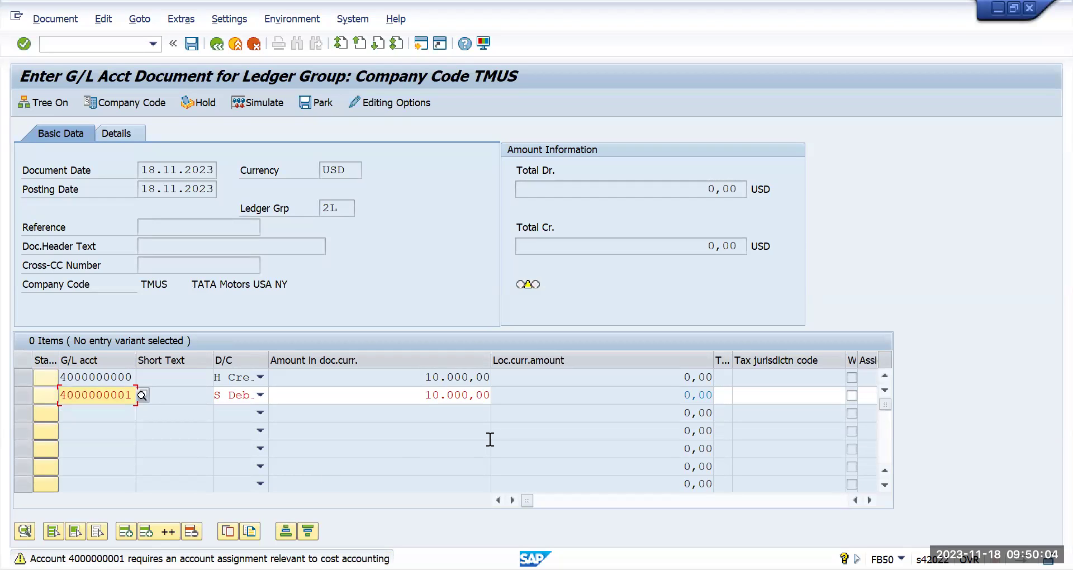
pyautogui.click(770, 394)
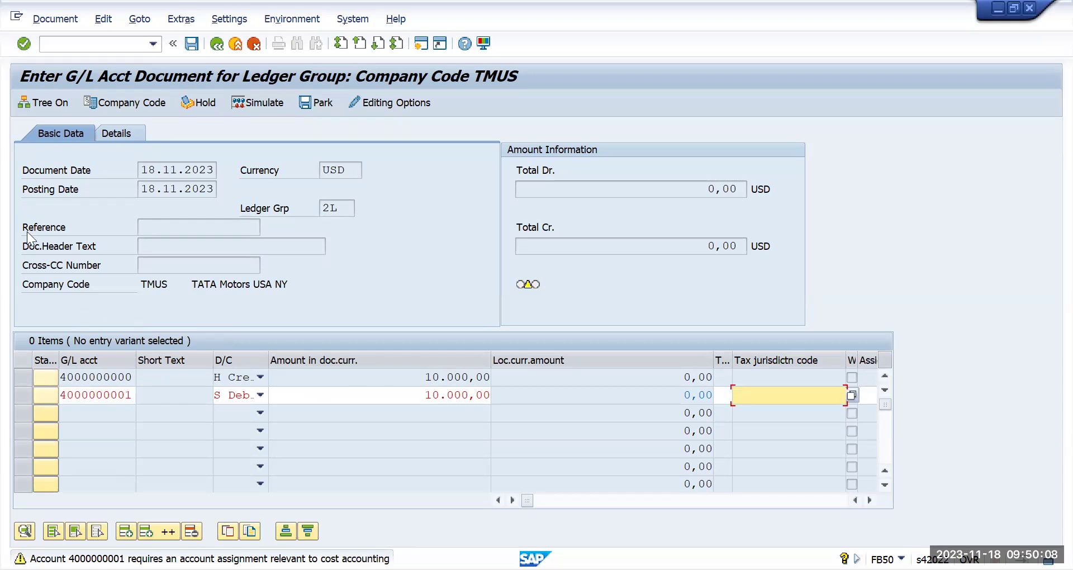
# Leave the unposted document and open transaction FS00 to edit G/L accounts centrally
pyautogui.click(83, 47)
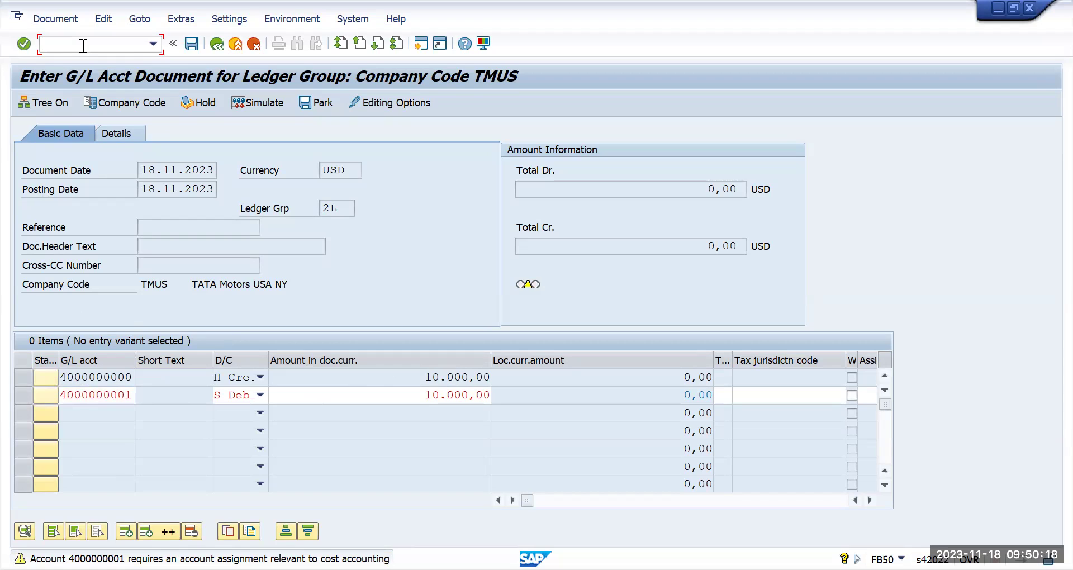
pyautogui.write('/n')
pyautogui.press('Return')
pyautogui.write('fs00')
pyautogui.press('Return')
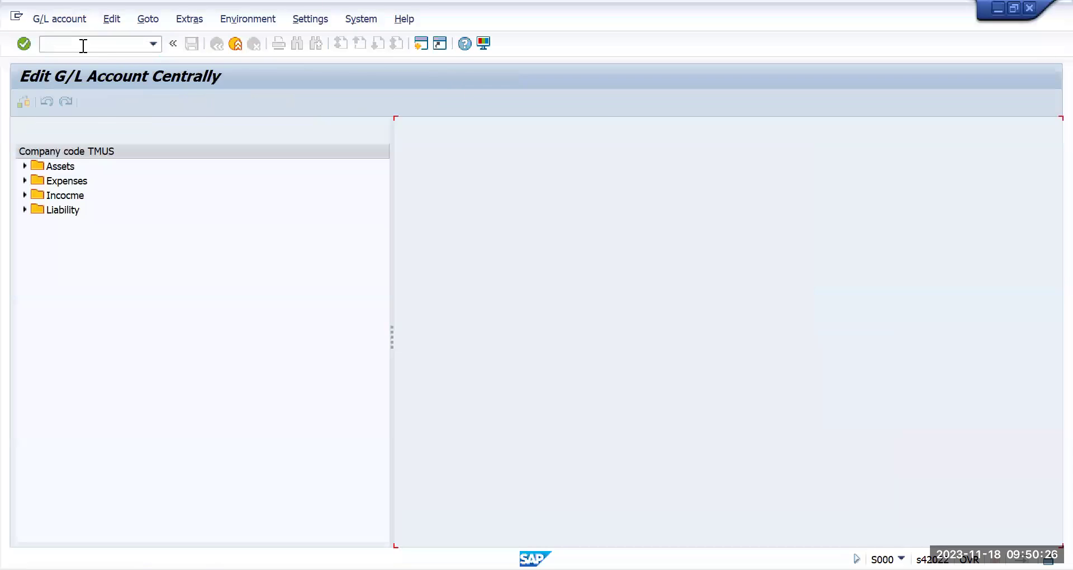
pyautogui.doubleClick(35, 166)
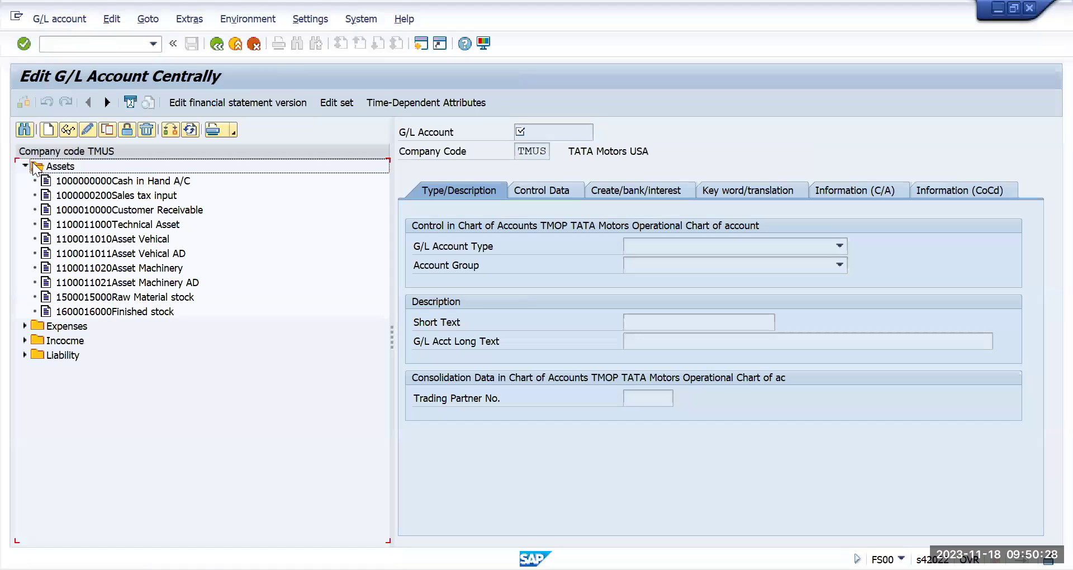
pyautogui.click(92, 181)
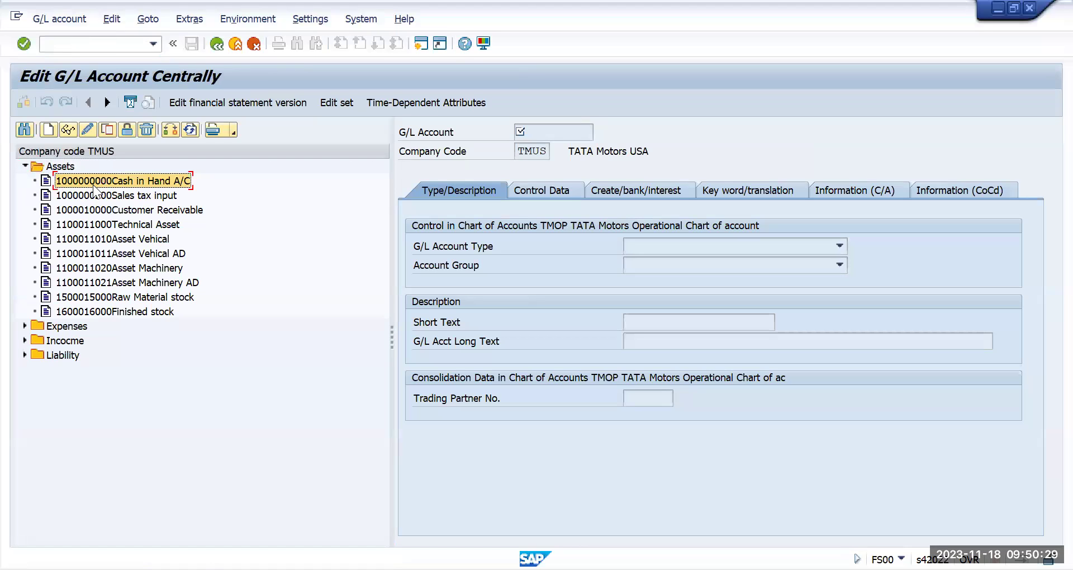
pyautogui.click(107, 131)
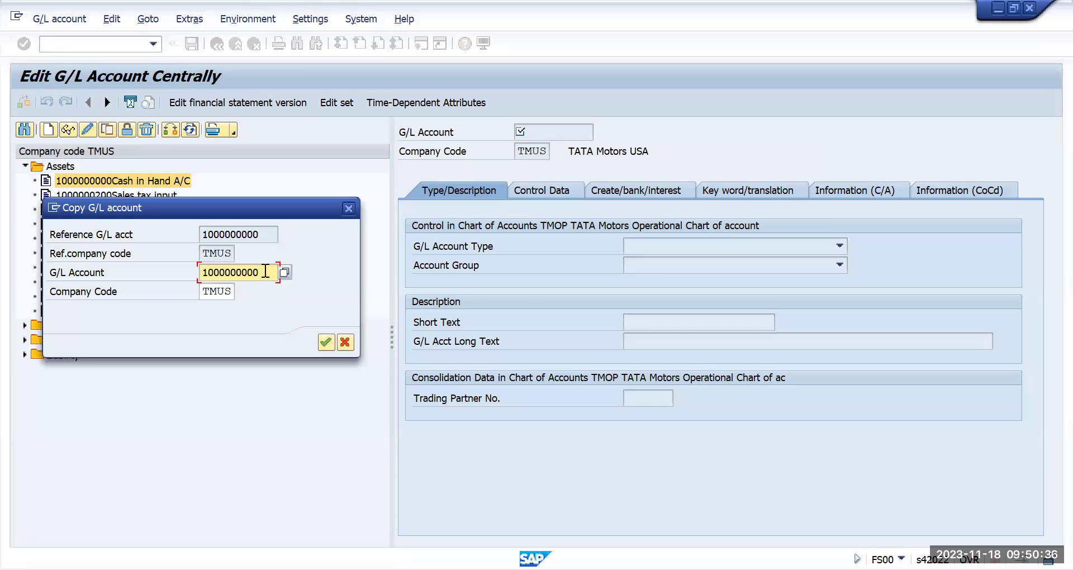
pyautogui.press('BackSpace')
pyautogui.press('BackSpace')
pyautogui.write('10')
pyautogui.click(326, 342)
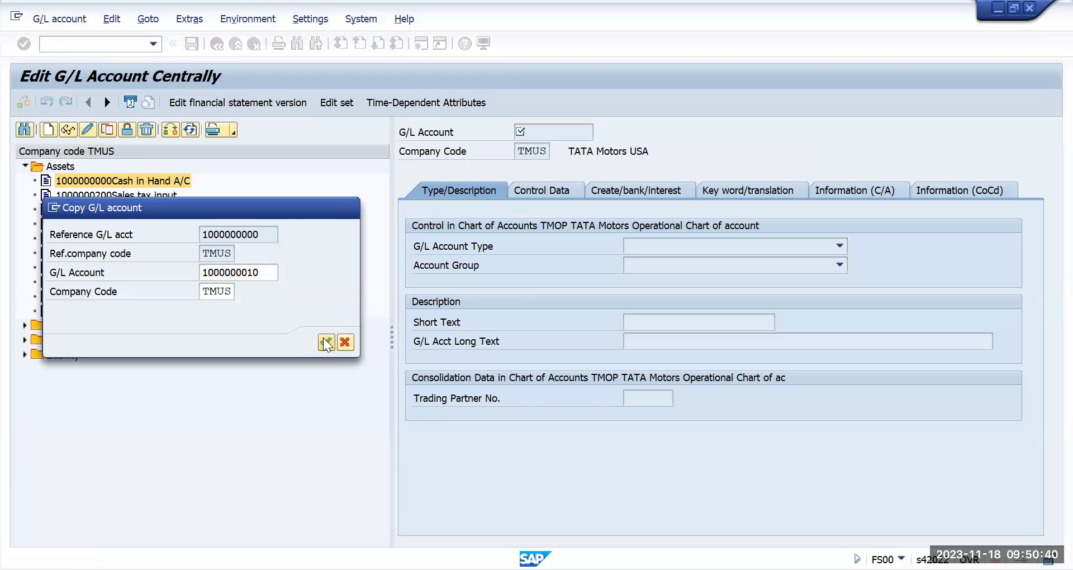
# Change the new account's short text and long text to "Cash in Hand A/C op"
pyautogui.click(729, 325)
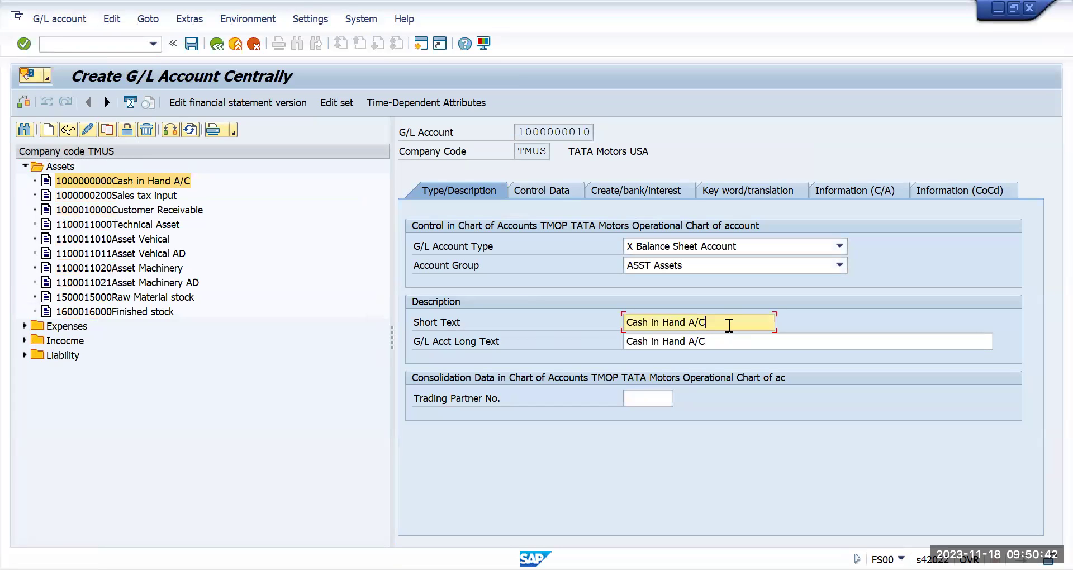
pyautogui.write('op')
pyautogui.write('op')
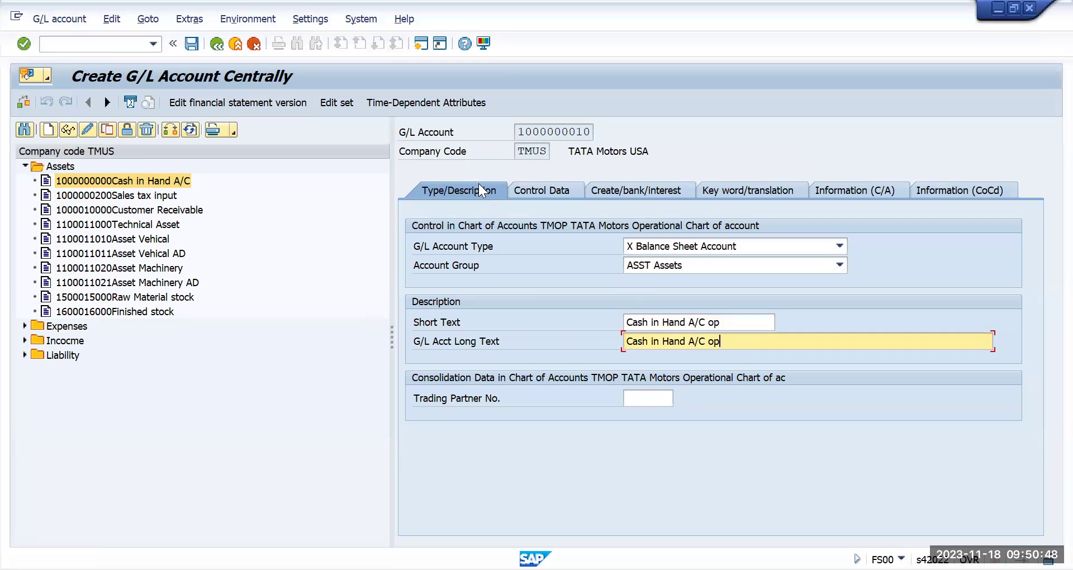
# Enable Open Item Mgmt by Ledger Group in the new account's control data and try to save the account
pyautogui.click(535, 184)
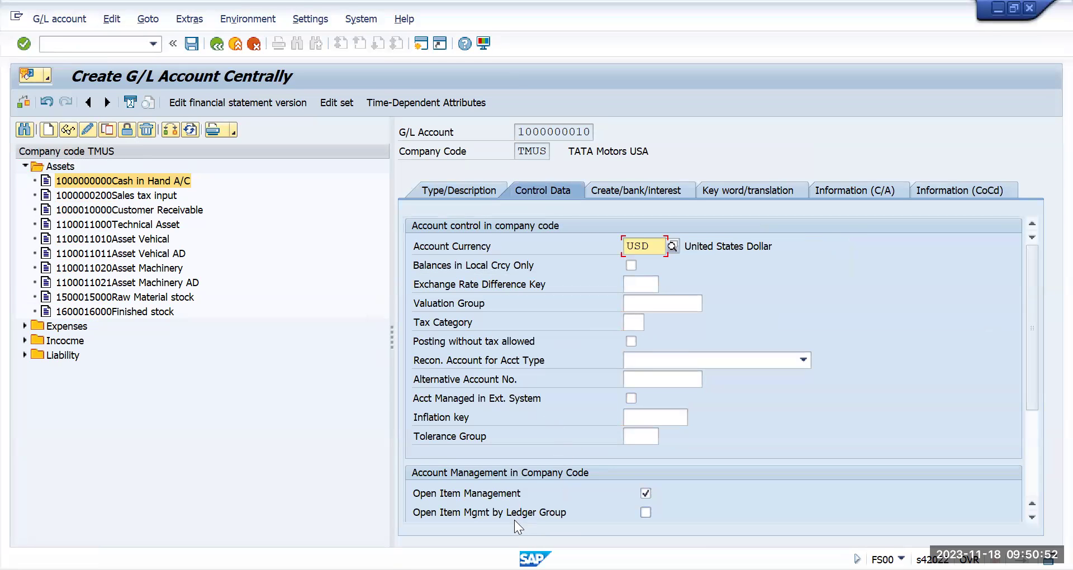
pyautogui.scroll(-3, 628, 502)
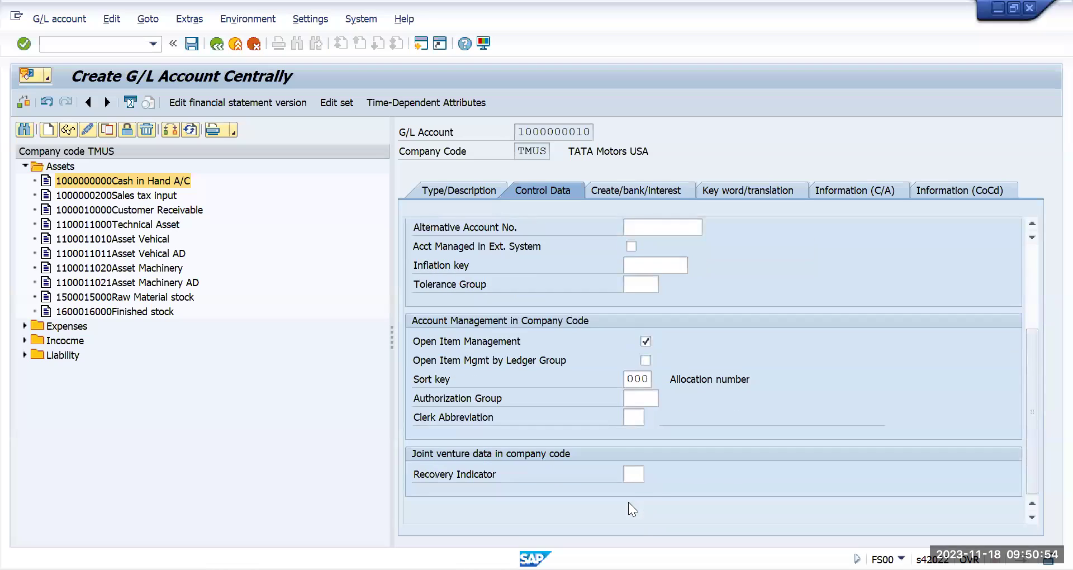
pyautogui.click(643, 361)
pyautogui.scroll(3, 601, 224)
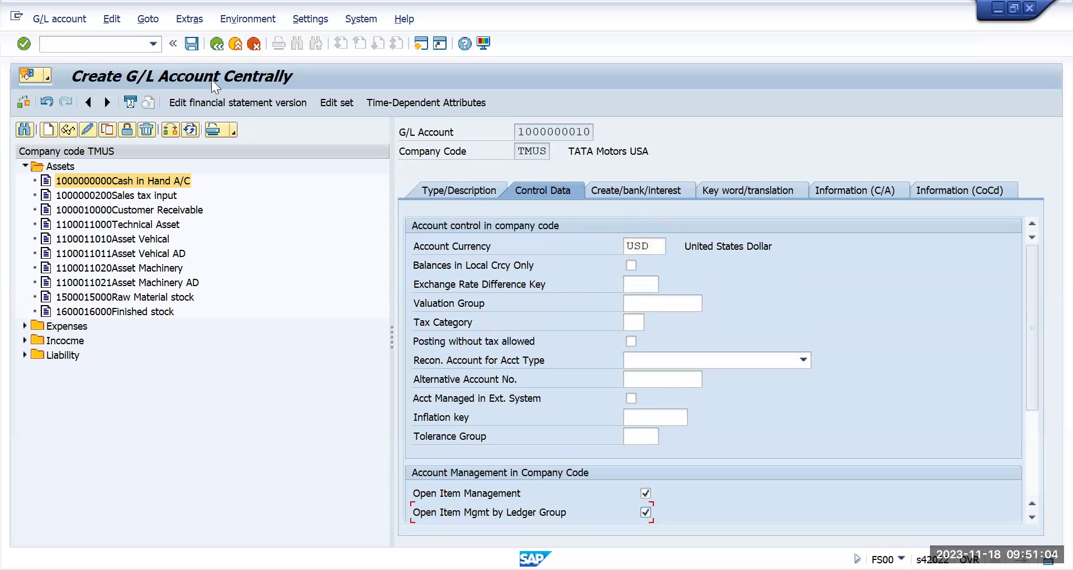
pyautogui.click(191, 48)
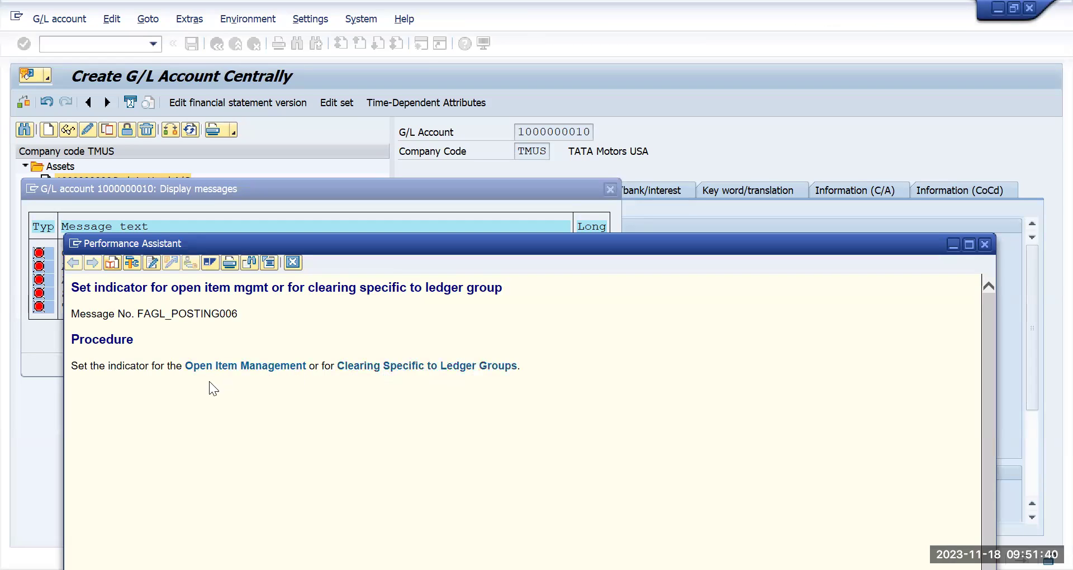
# Read the error help on open item management and clearing specific to ledger groups, and close the messages
pyautogui.click(259, 366)
pyautogui.click(377, 366)
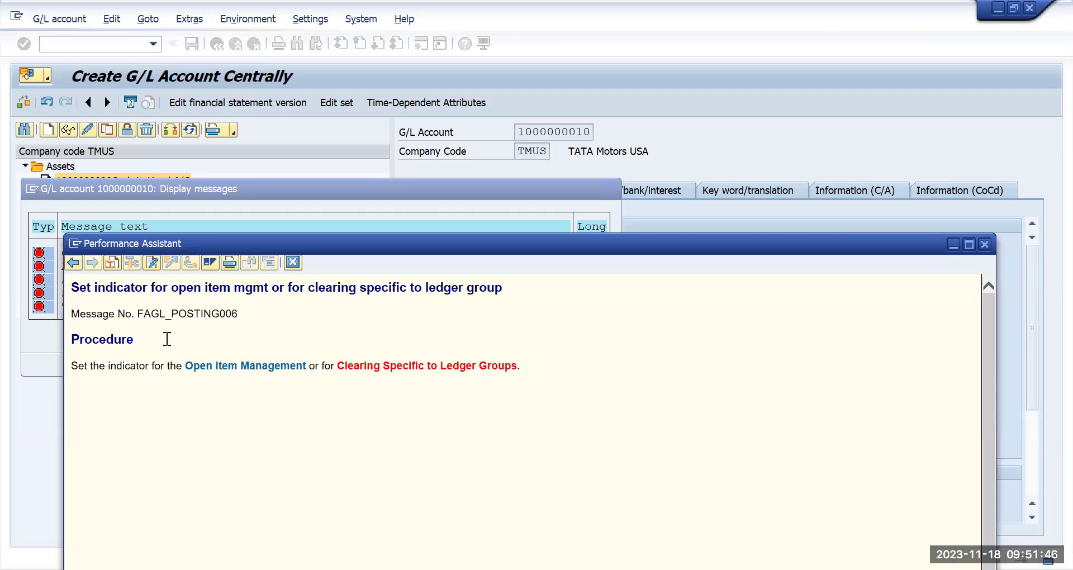
pyautogui.scroll(-4, 272, 367)
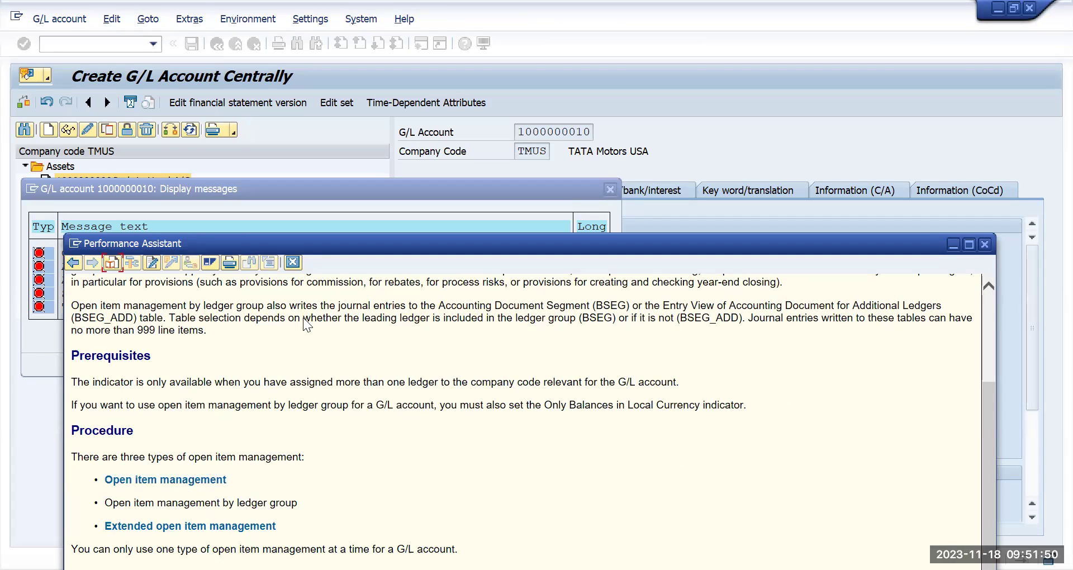
pyautogui.click(292, 263)
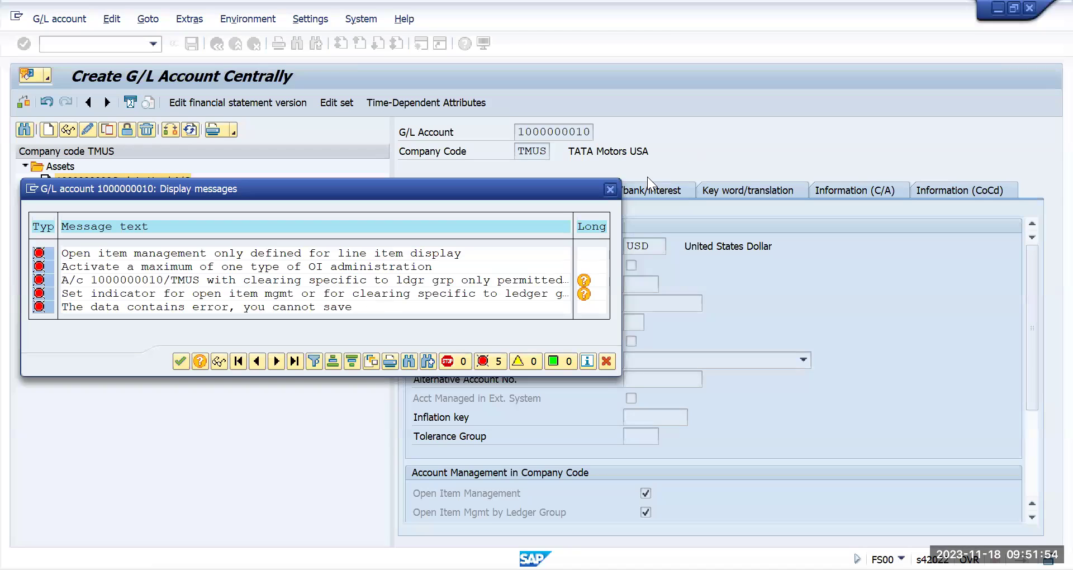
pyautogui.click(611, 189)
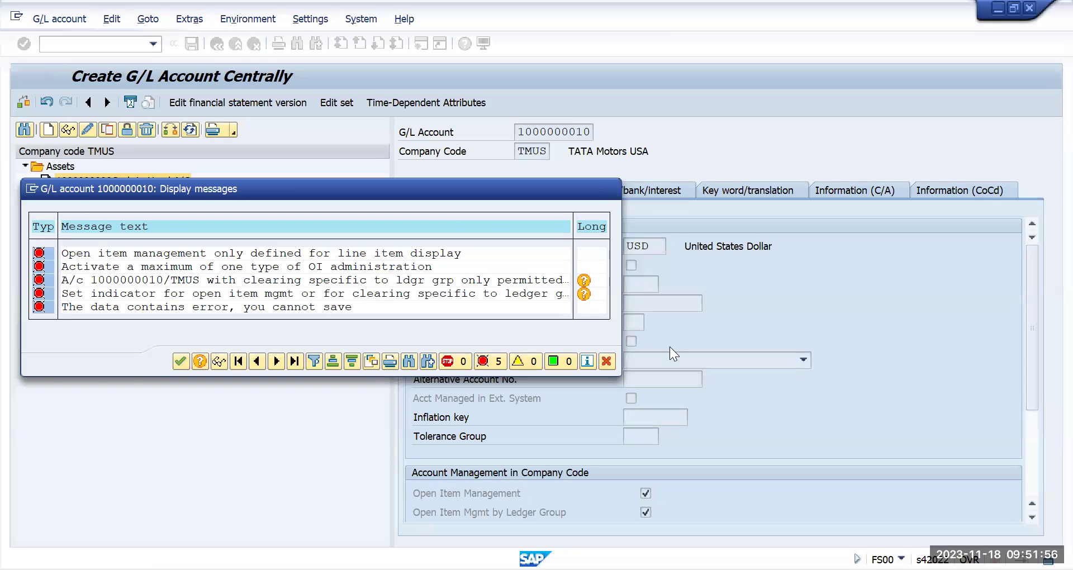
# Turn off Open Item Management for the new account, try to save it again, and dismiss the messages
pyautogui.click(645, 493)
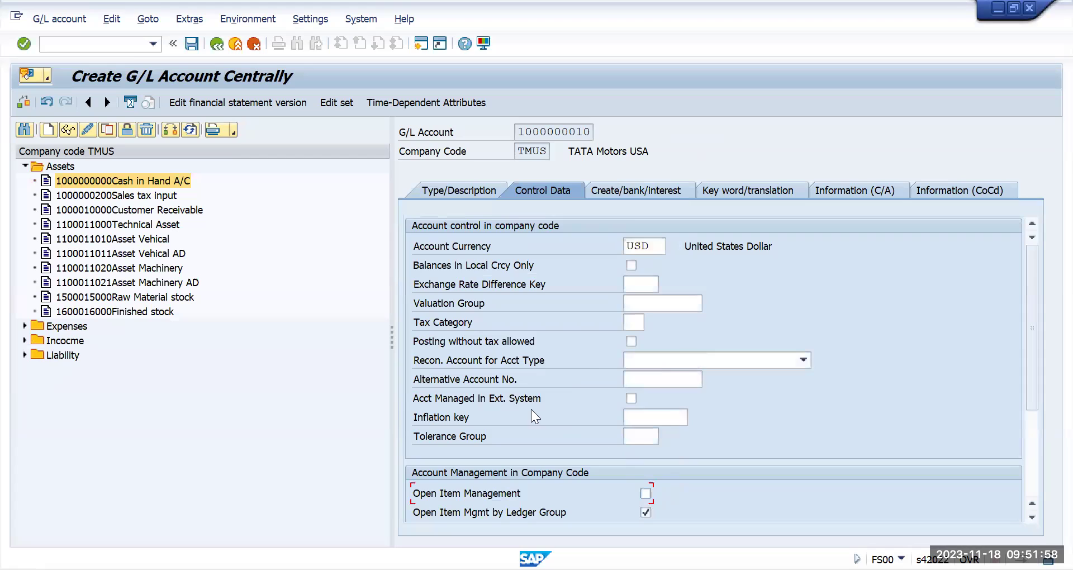
pyautogui.scroll(-3, 513, 411)
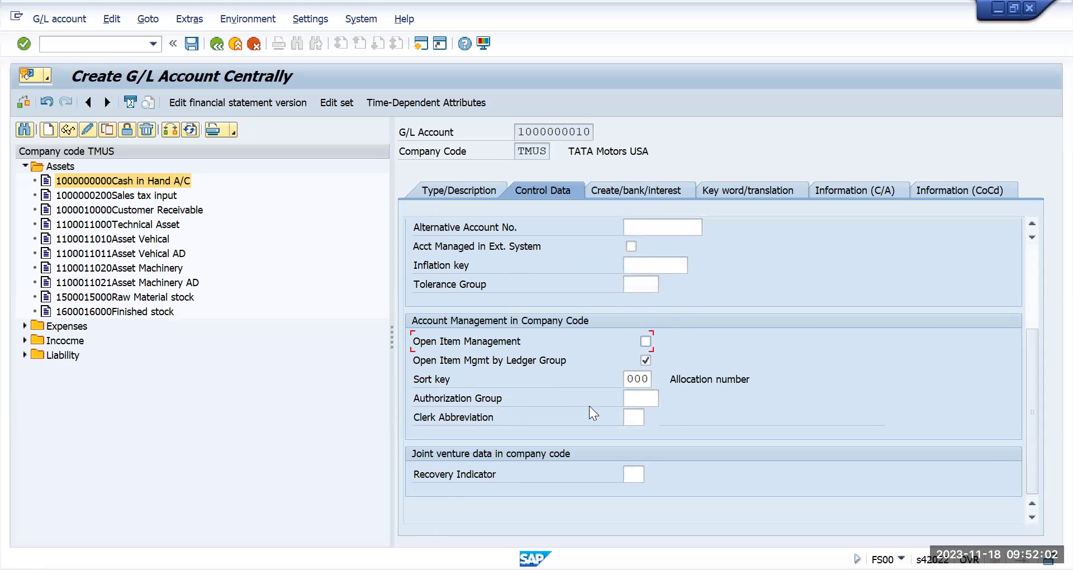
pyautogui.scroll(3, 584, 403)
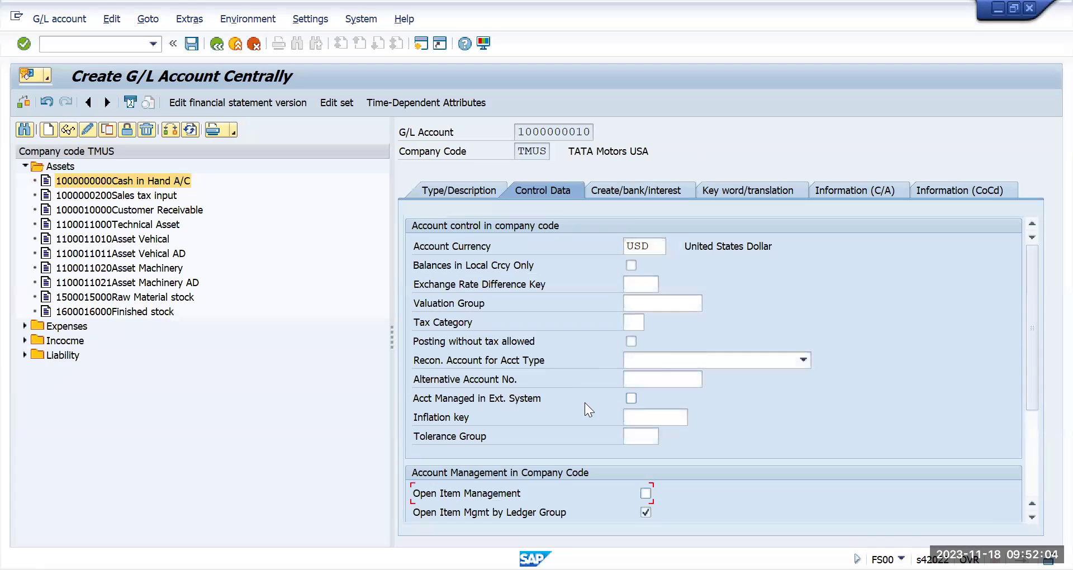
pyautogui.click(191, 44)
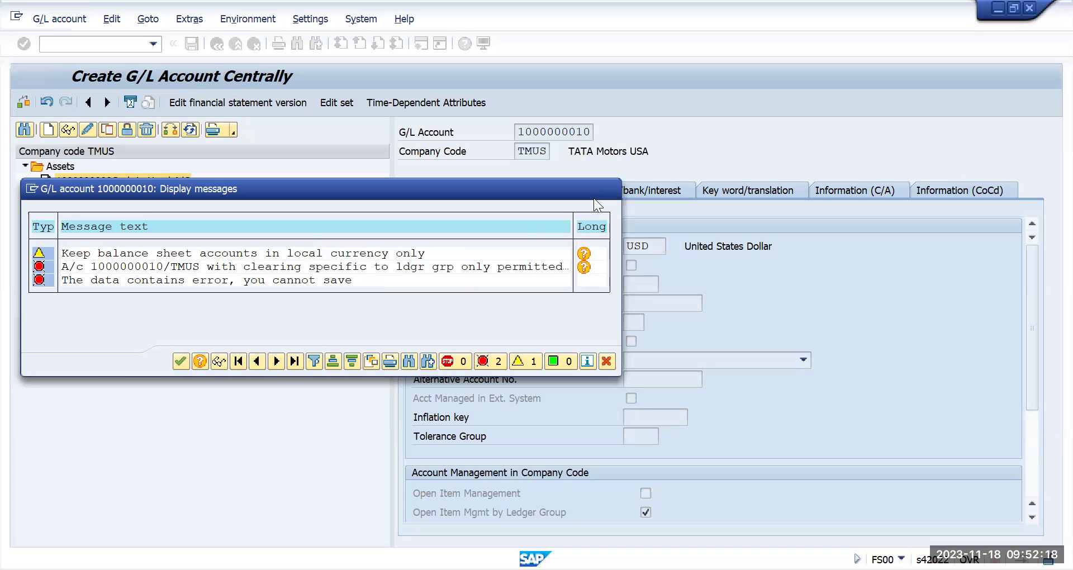
pyautogui.press('Return')
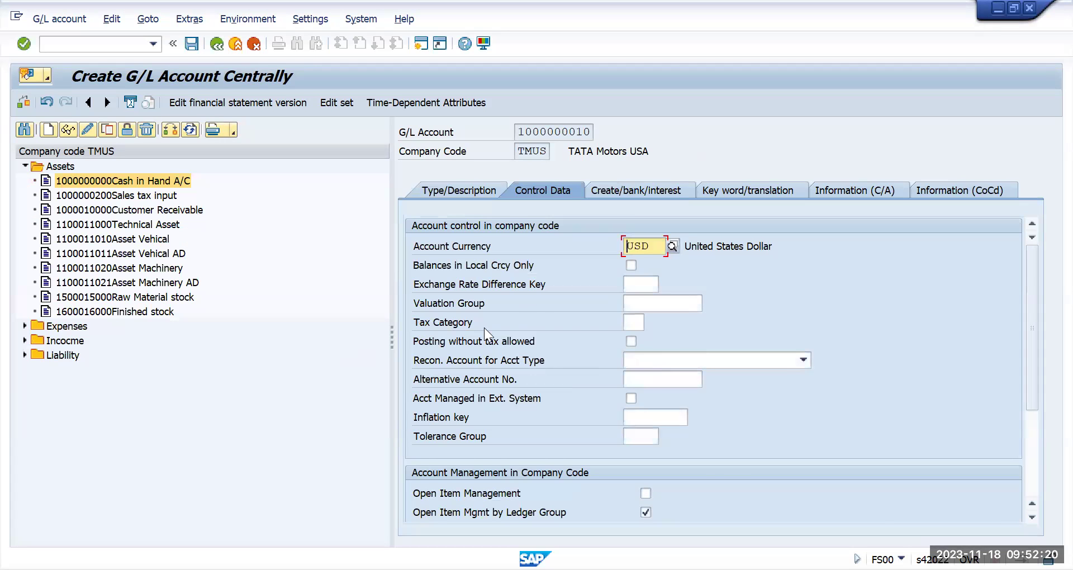
# Review the new account's control data, including its open item settings, and its account type and description
pyautogui.scroll(-2, 484, 328)
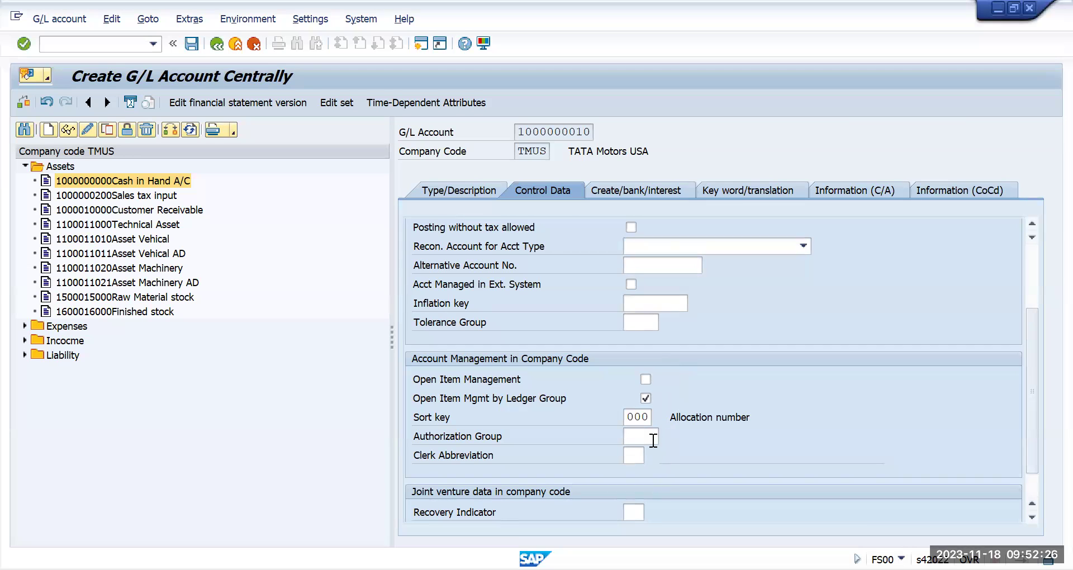
pyautogui.scroll(-1, 653, 380)
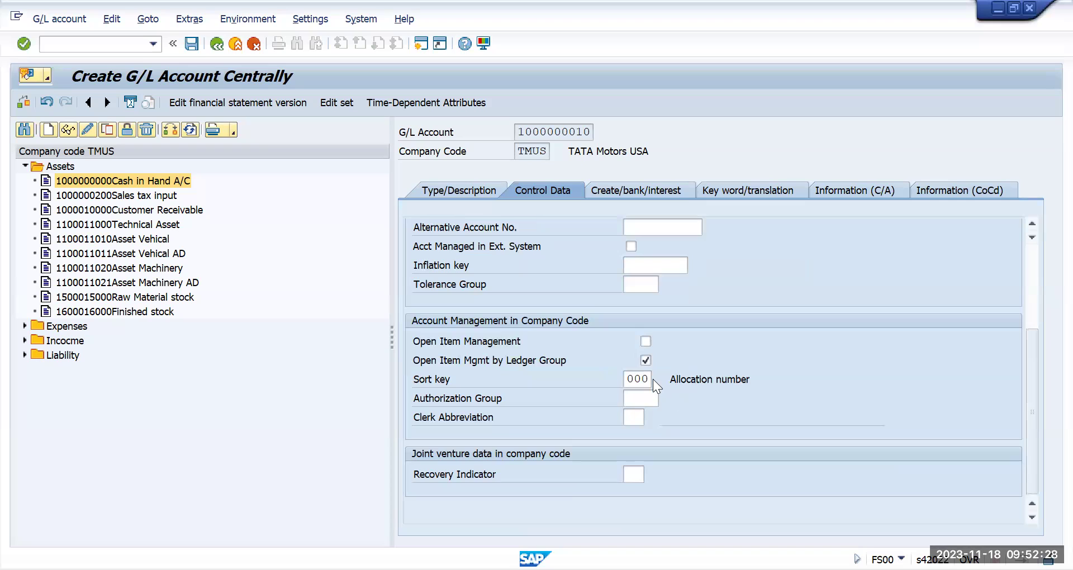
pyautogui.scroll(3, 653, 380)
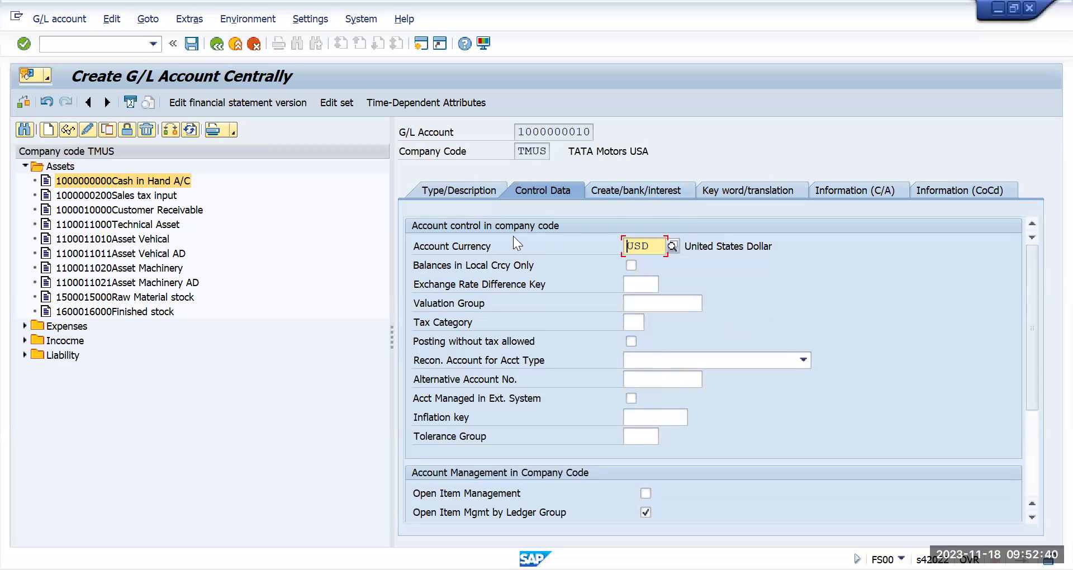
pyautogui.click(480, 191)
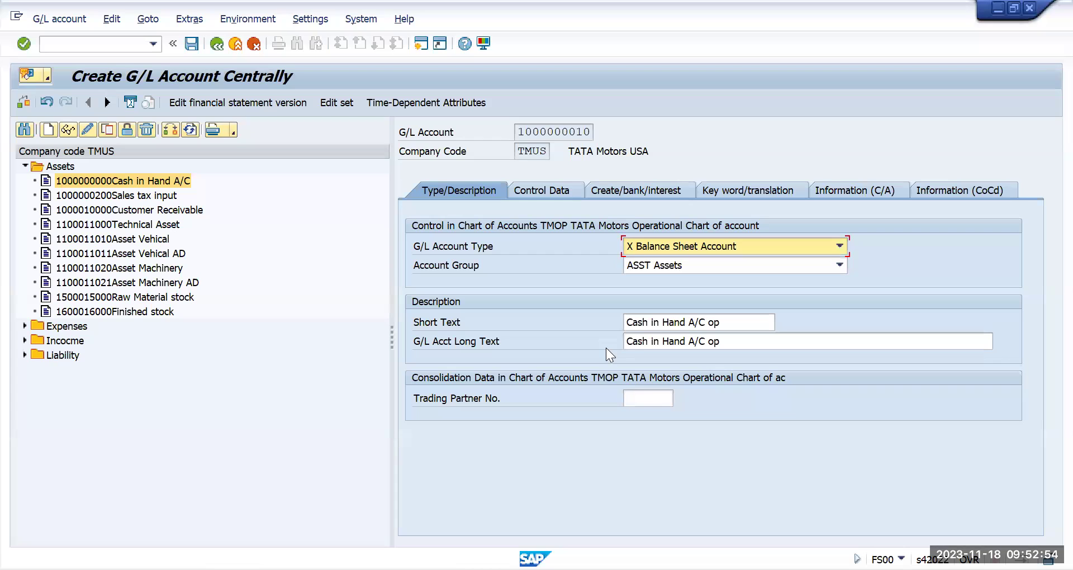
pyautogui.click(560, 193)
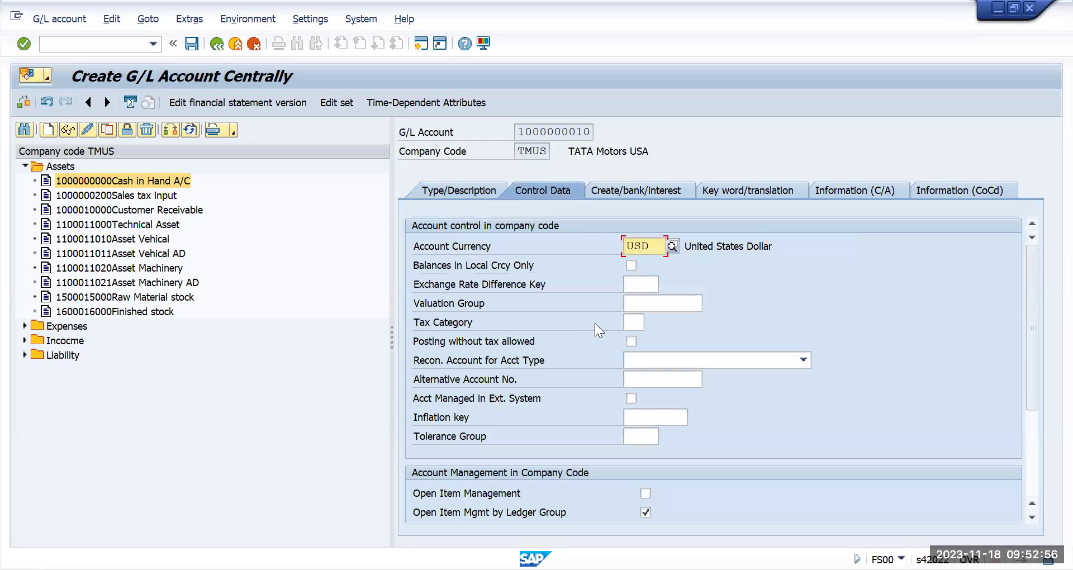
# Review the new account's control data, its document creation, bank and interest settings, and its type and description
pyautogui.scroll(-3, 665, 420)
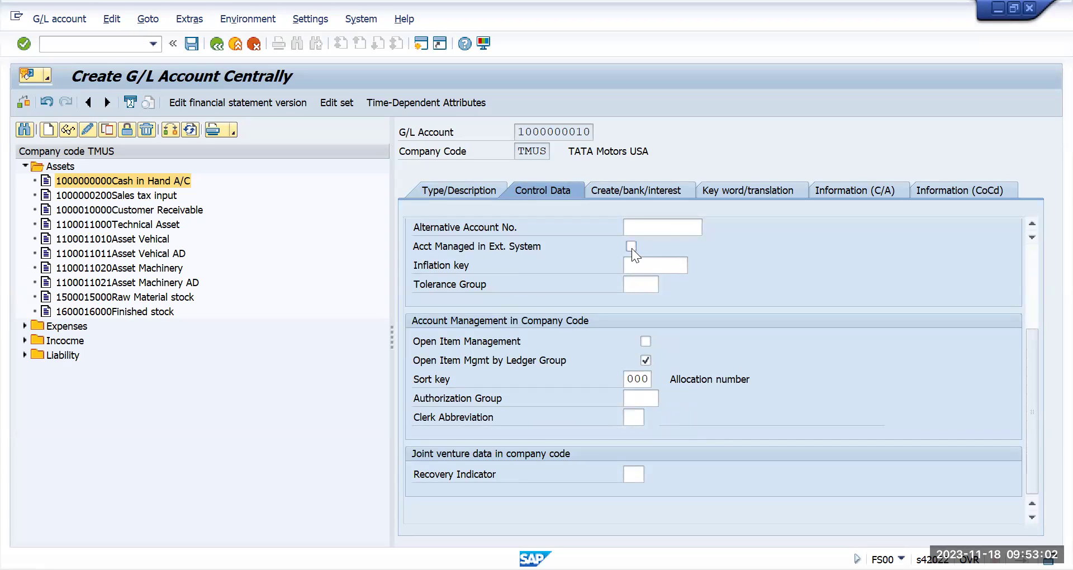
pyautogui.click(626, 184)
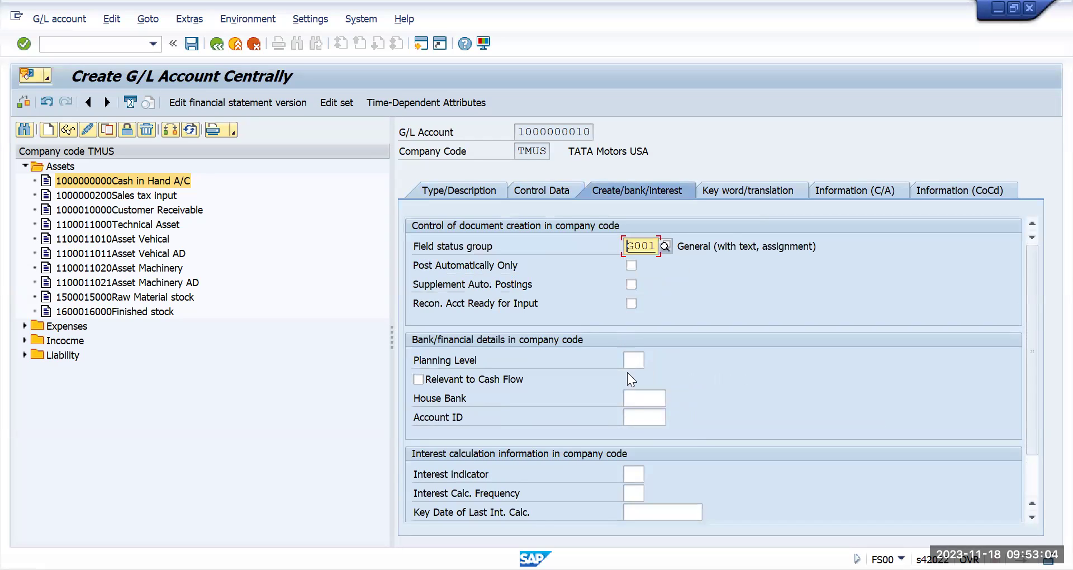
pyautogui.scroll(-1, 634, 379)
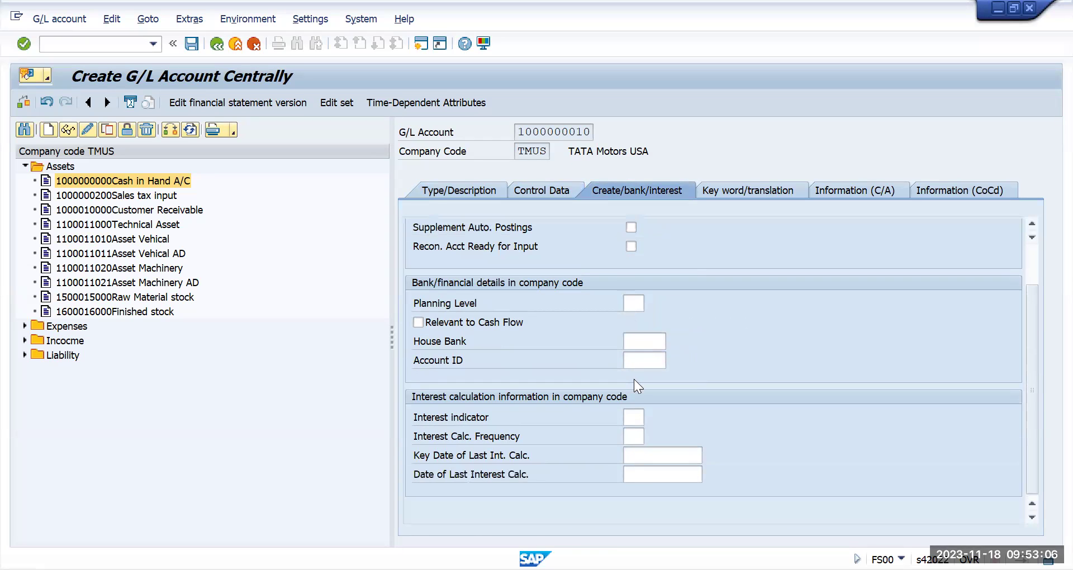
pyautogui.scroll(1, 634, 380)
pyautogui.click(540, 189)
pyautogui.click(437, 189)
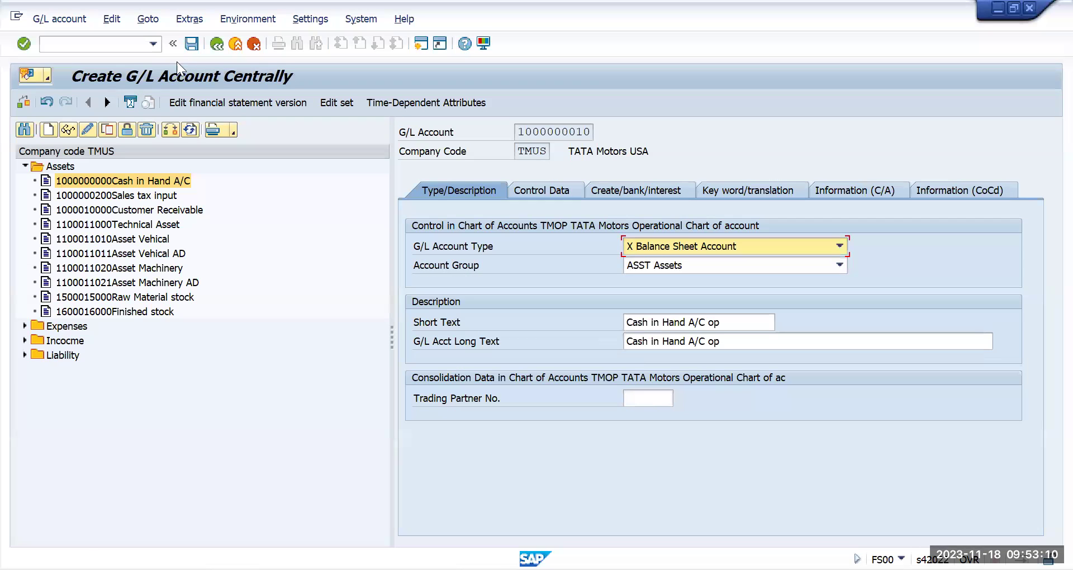
# Try to save the new account, read the help on clearing specific to ledger groups, and close the messages
pyautogui.click(192, 45)
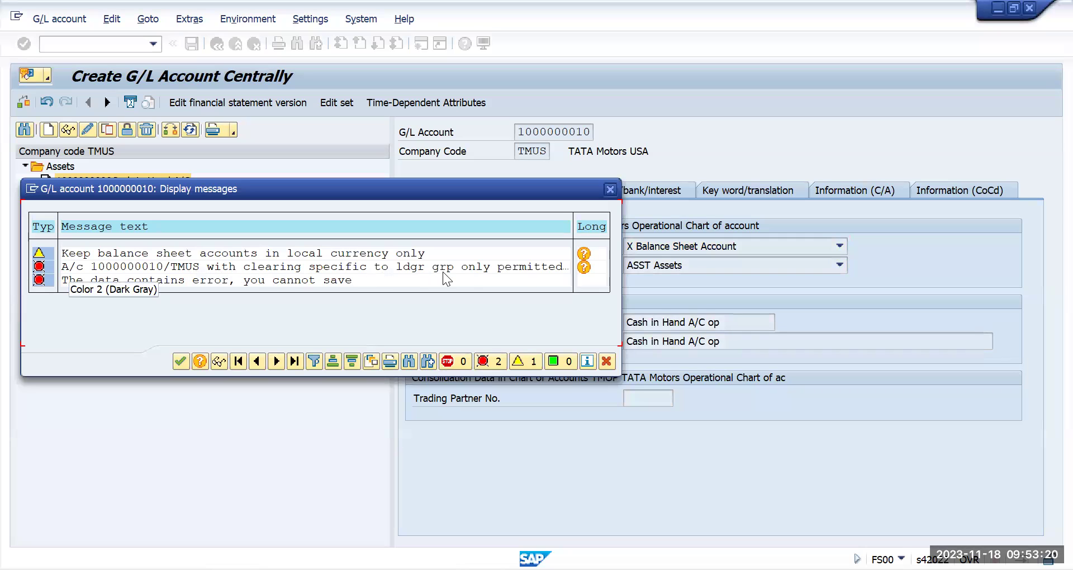
pyautogui.click(585, 268)
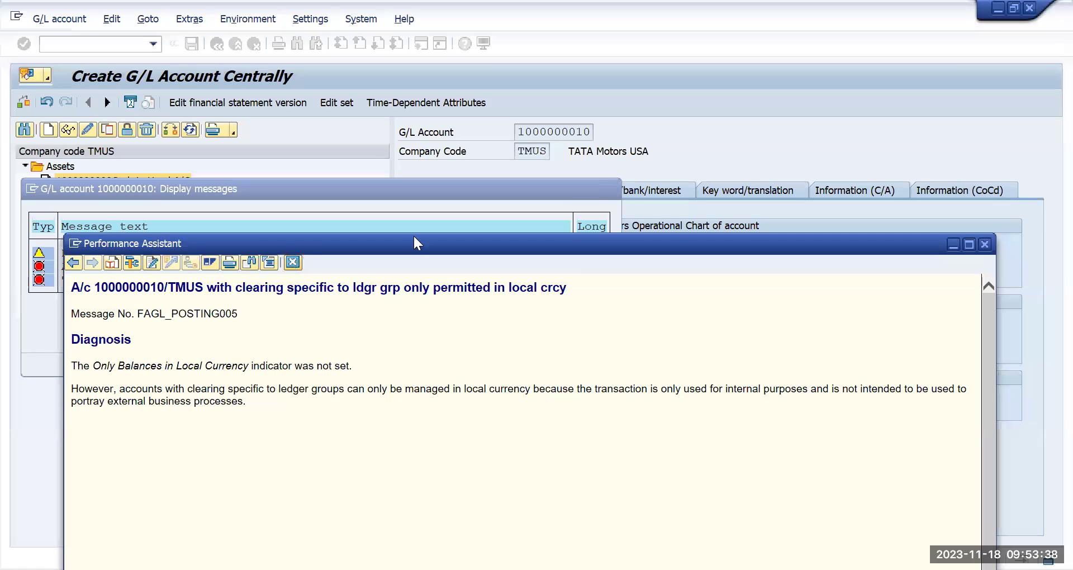
pyautogui.press('Escape')
pyautogui.click(611, 189)
# Turn on Balances in Local Crcy Only in the new account's control data and save the account
pyautogui.click(560, 190)
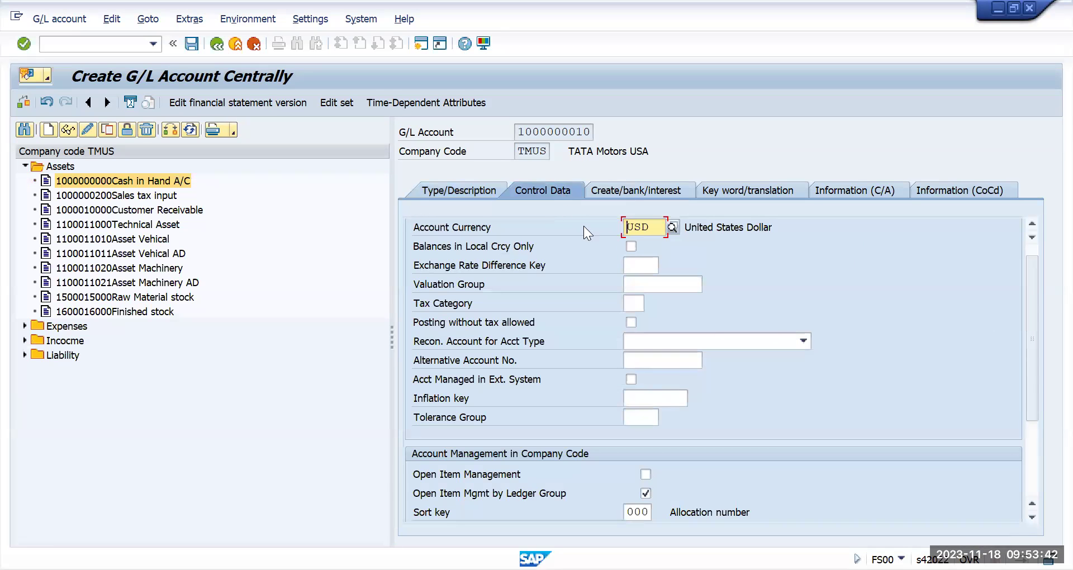
pyautogui.click(631, 246)
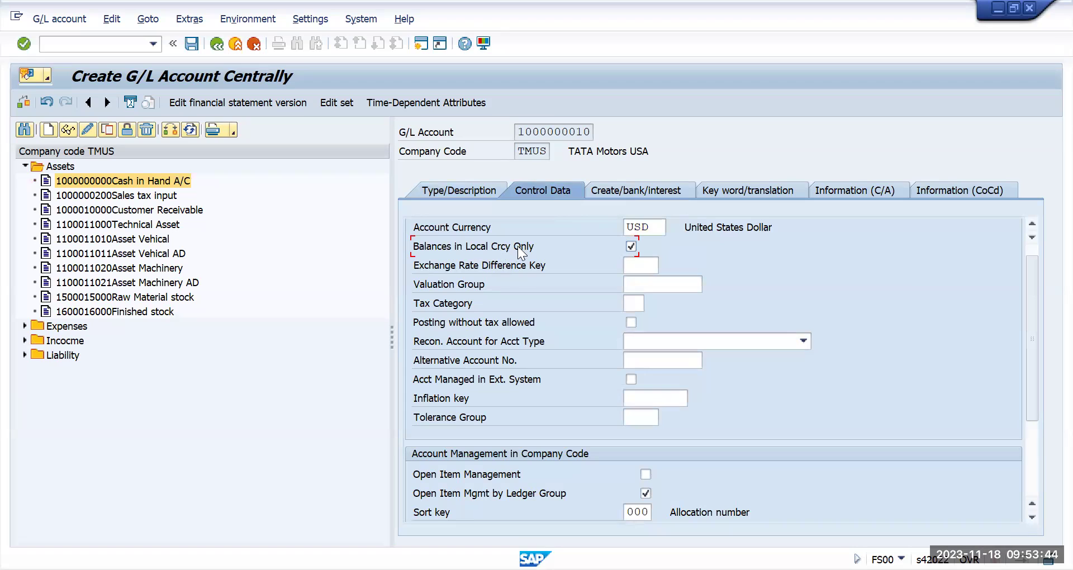
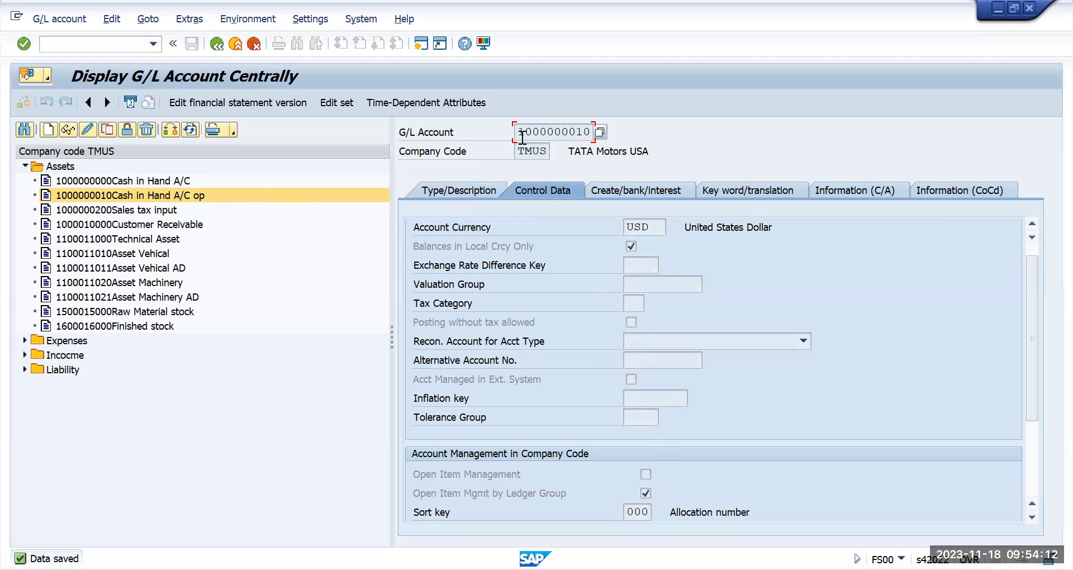
# Open G/L document entry for ledger groups and enter the new Cash in Hand A/C op account as the first line item
pyautogui.moveTo(517, 132); pyautogui.dragTo(597, 133)
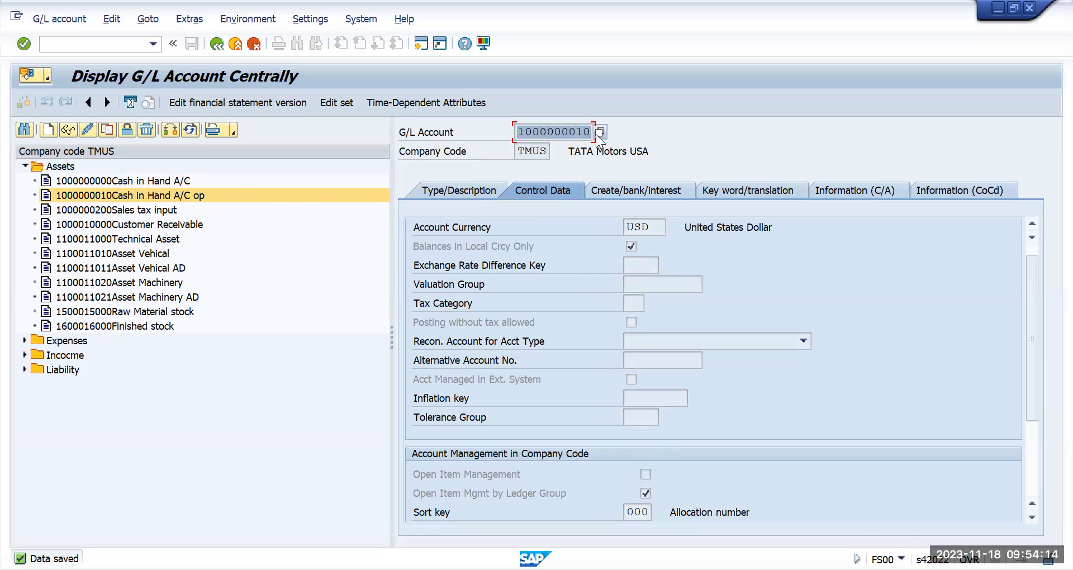
pyautogui.click(596, 134)
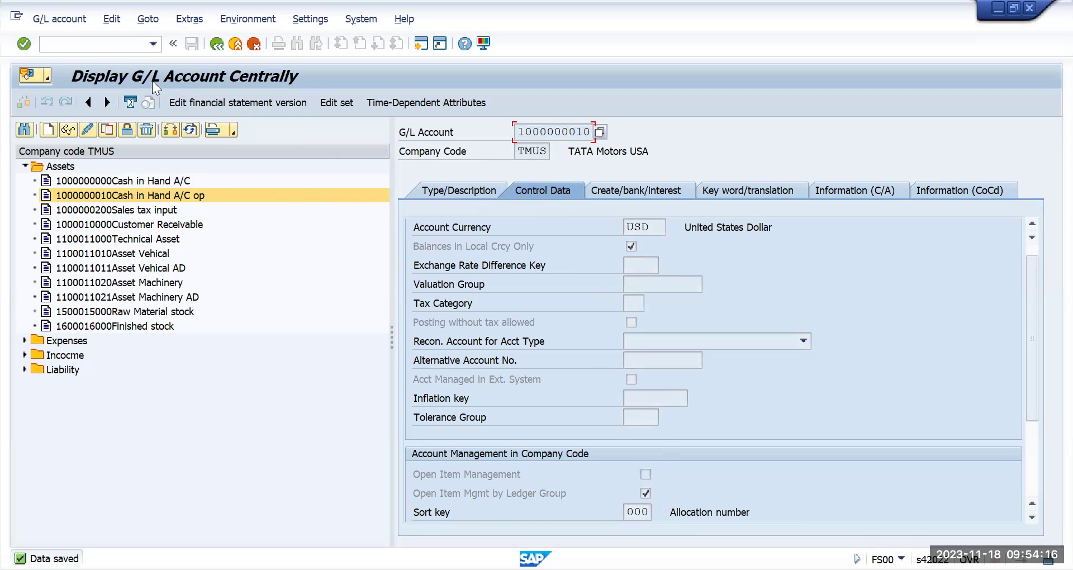
pyautogui.click(85, 44)
pyautogui.write('/nfb50')
pyautogui.press('Return')
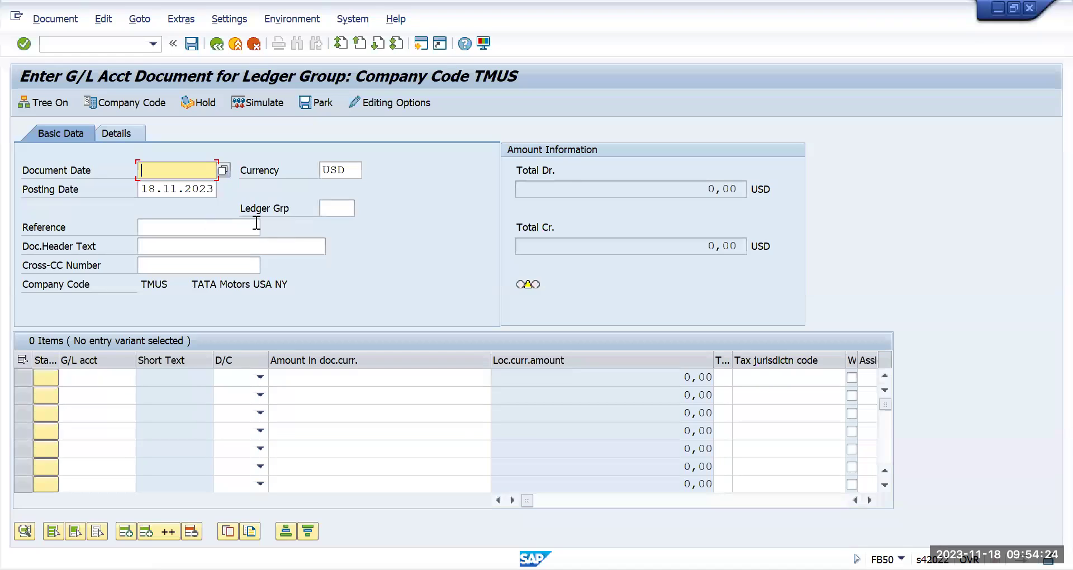
pyautogui.click(109, 379)
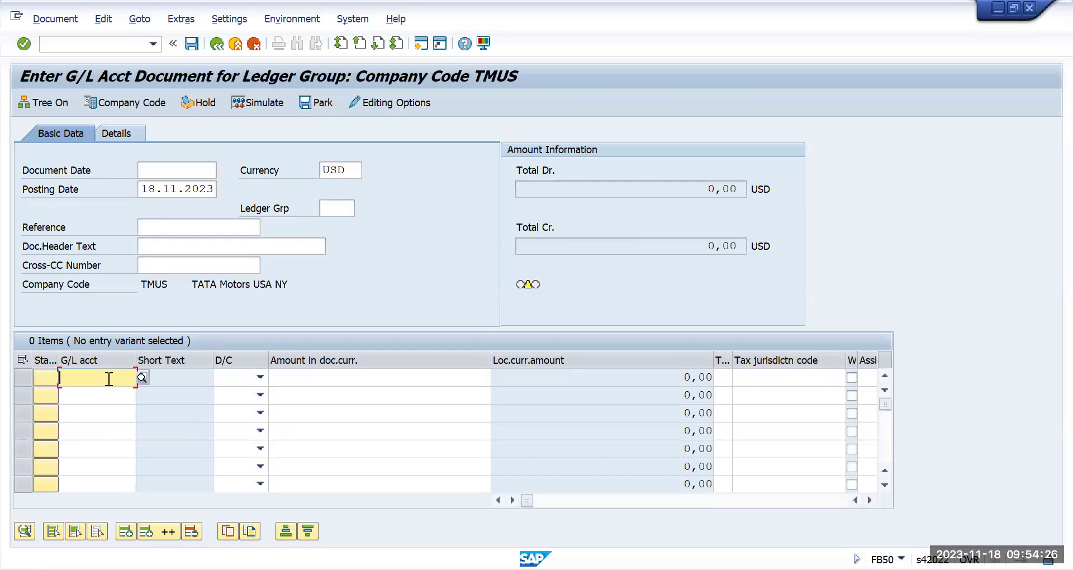
pyautogui.write('1000000010')
pyautogui.click(109, 396)
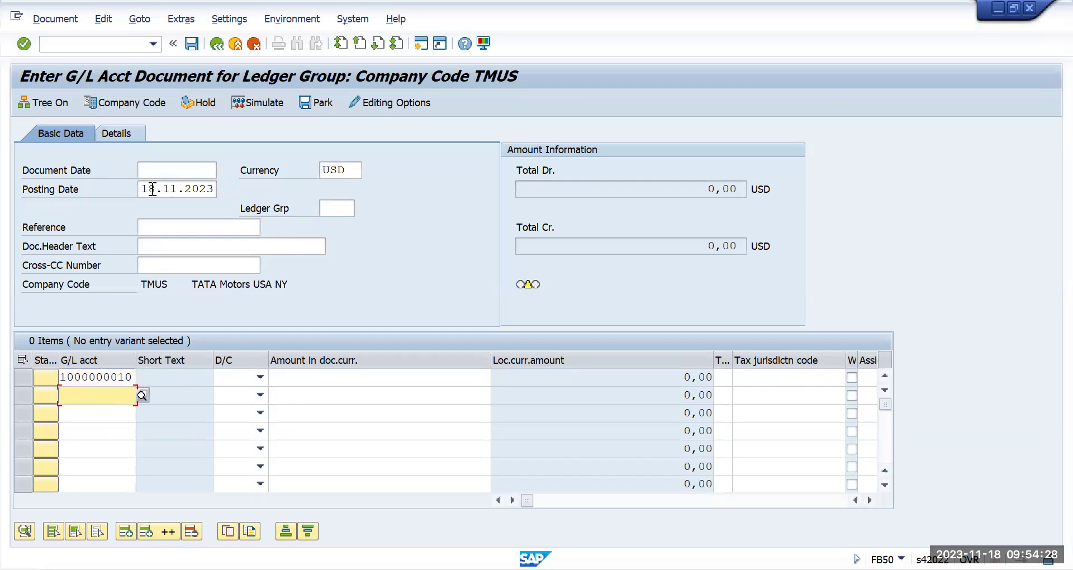
# Set the document date to 18.11.2023, matching the posting date, and the ledger group to 2L
pyautogui.moveTo(152, 190); pyautogui.dragTo(218, 191)
pyautogui.hotkey('ctrl', 'c')
pyautogui.click(218, 191)
pyautogui.click(187, 172)
pyautogui.hotkey('ctrl', 'v')
pyautogui.click(332, 206)
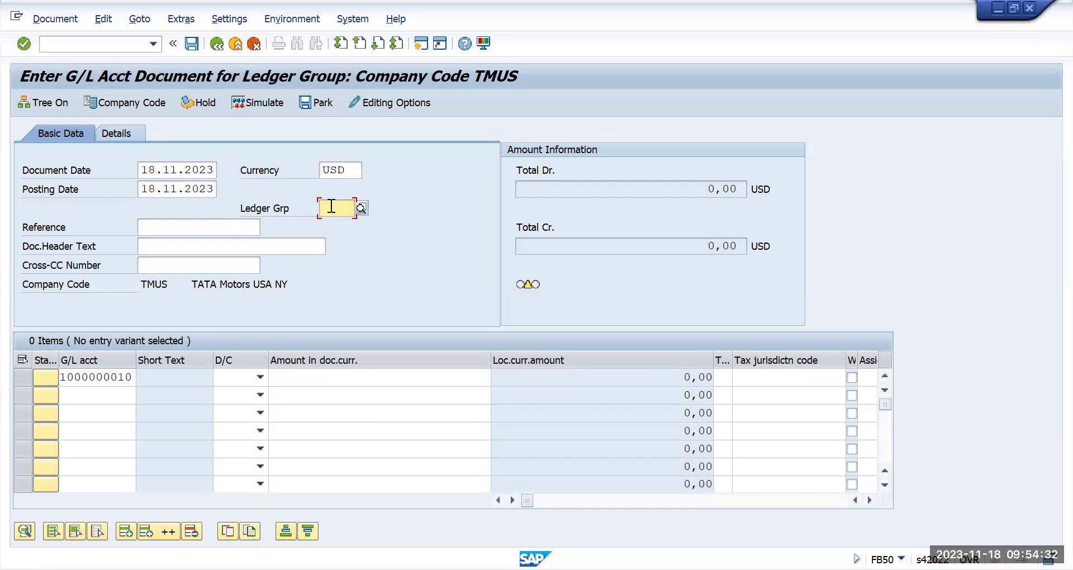
pyautogui.write('21')
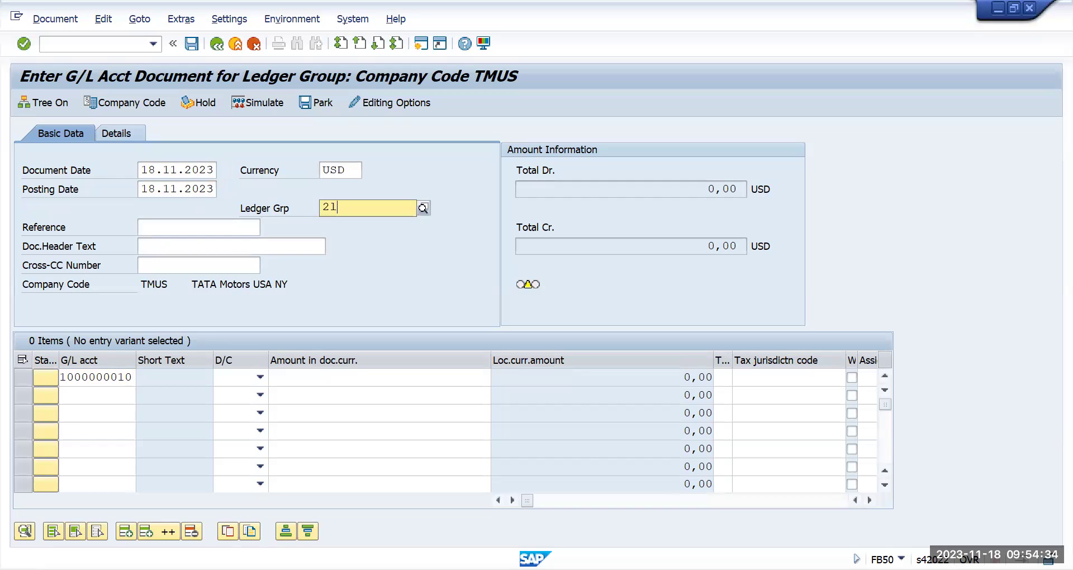
pyautogui.press('Tab')
# Look up the G/L accounts and choose Office Rent for the second line item
pyautogui.click(135, 395)
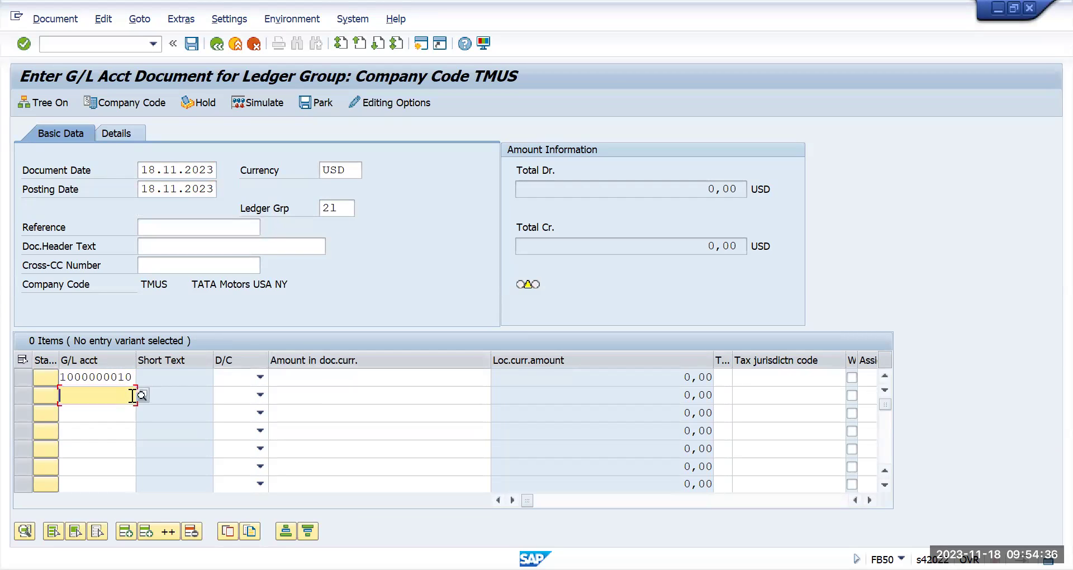
pyautogui.press('F4')
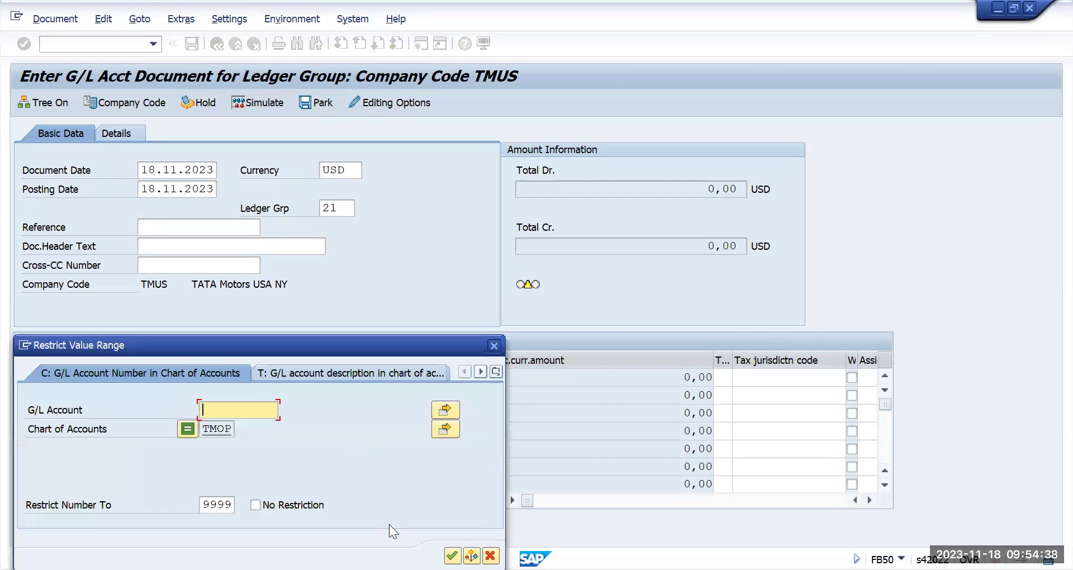
pyautogui.press('Return')
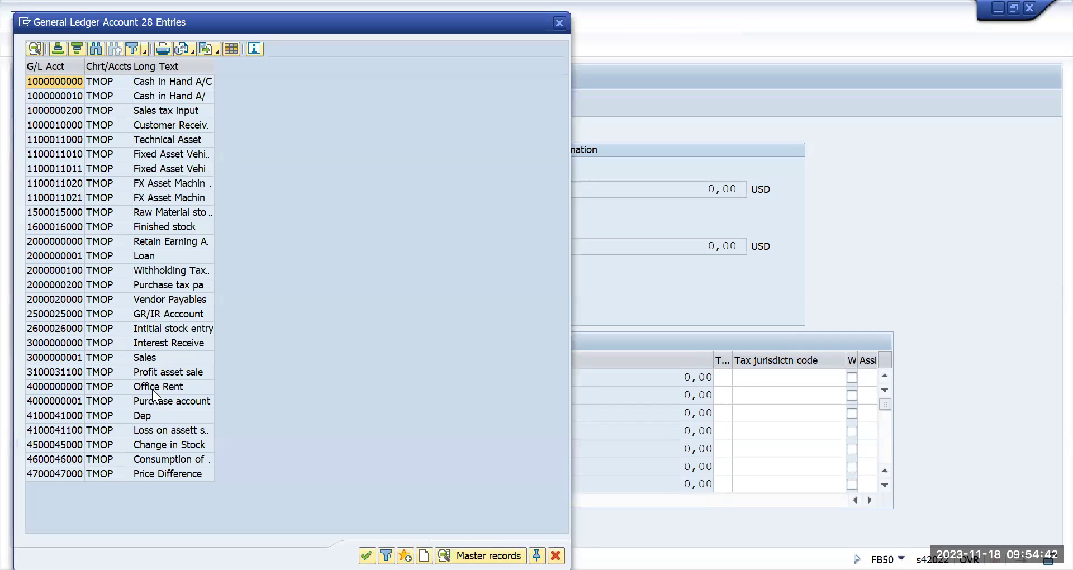
pyautogui.doubleClick(151, 384)
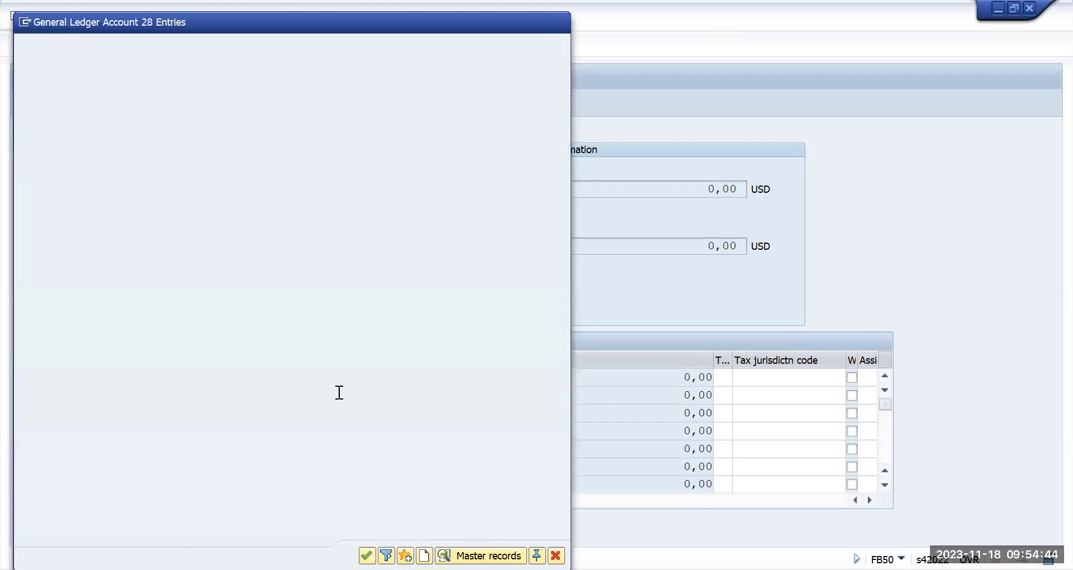
# Enter an amount of 1000 USD on both the cash and Office Rent lines and validate the entries
pyautogui.click(338, 384)
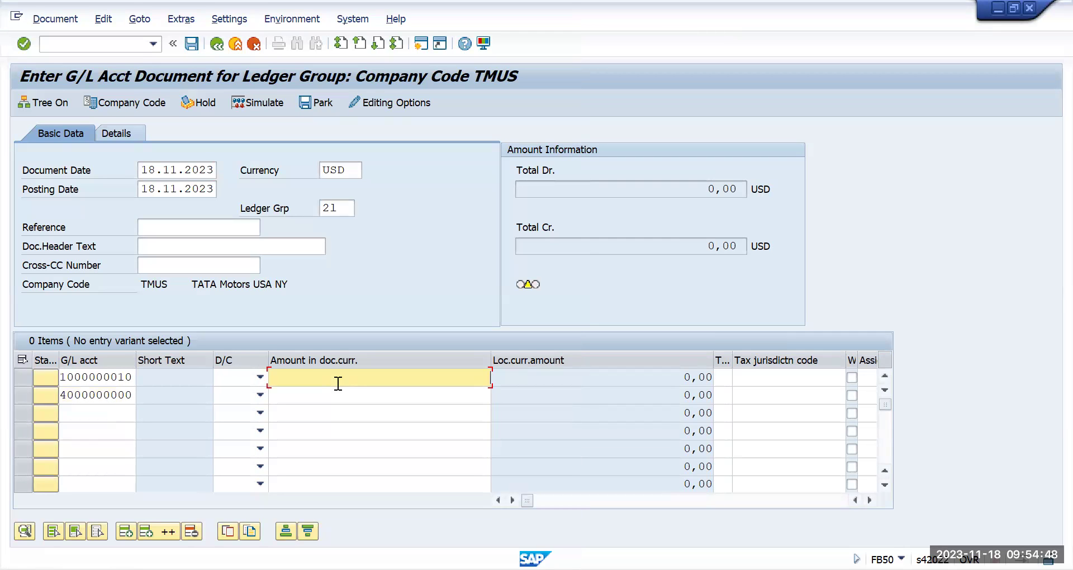
pyautogui.write('1000')
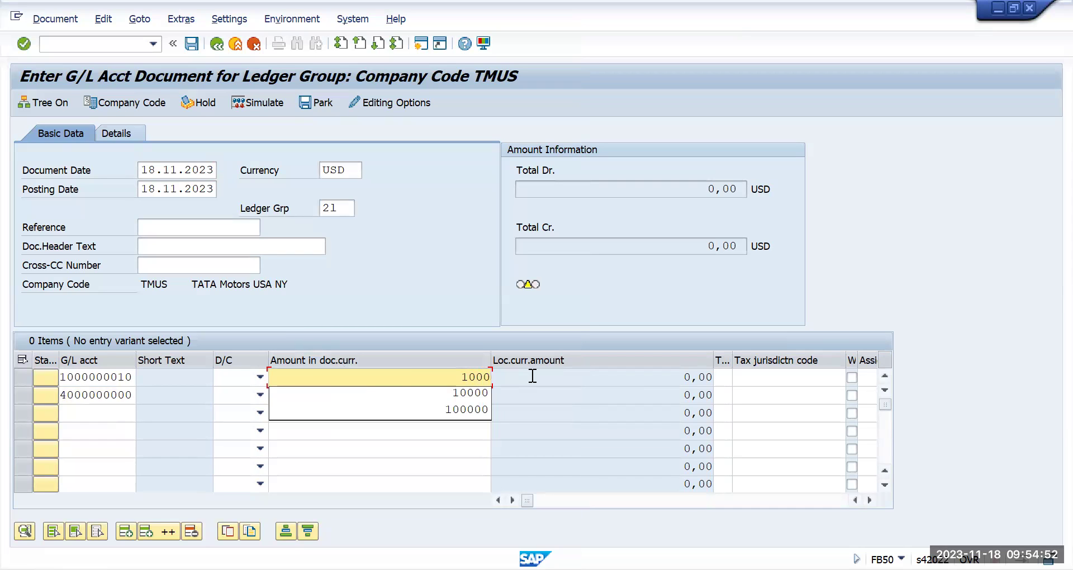
pyautogui.click(461, 390)
pyautogui.click(458, 394)
pyautogui.write('1000')
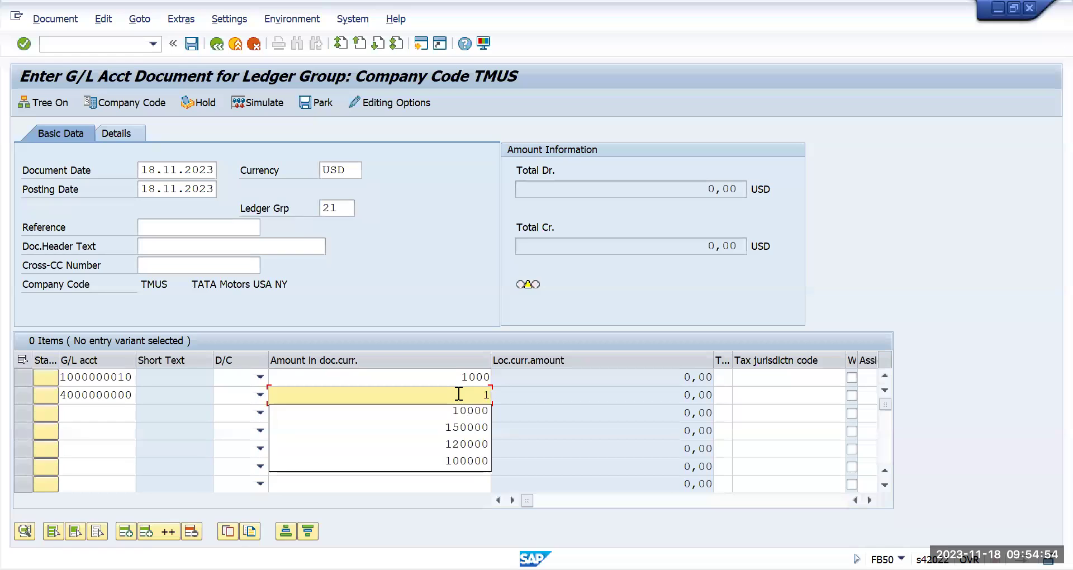
pyautogui.click(372, 251)
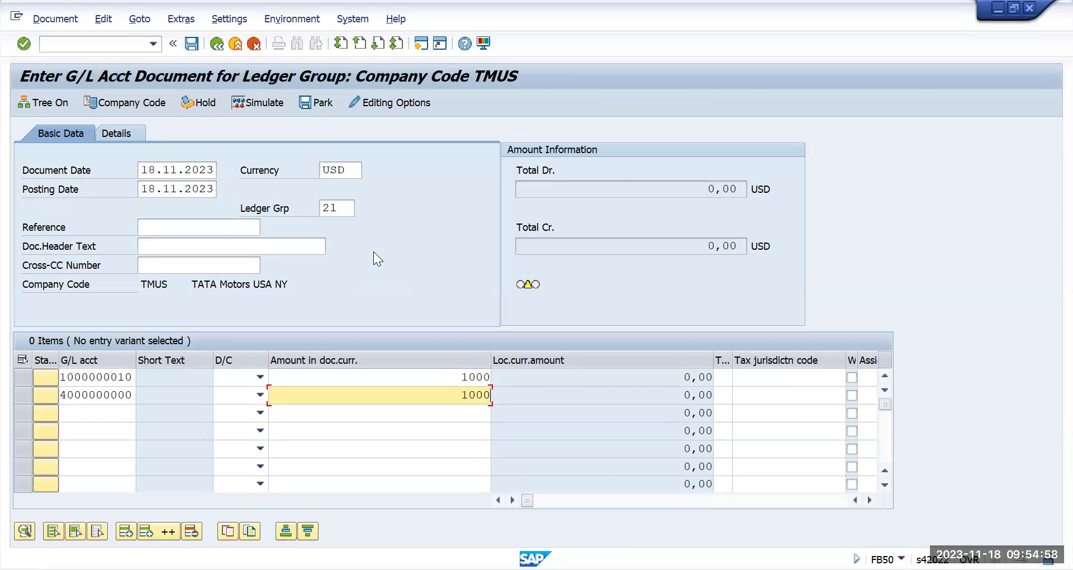
pyautogui.press('Return')
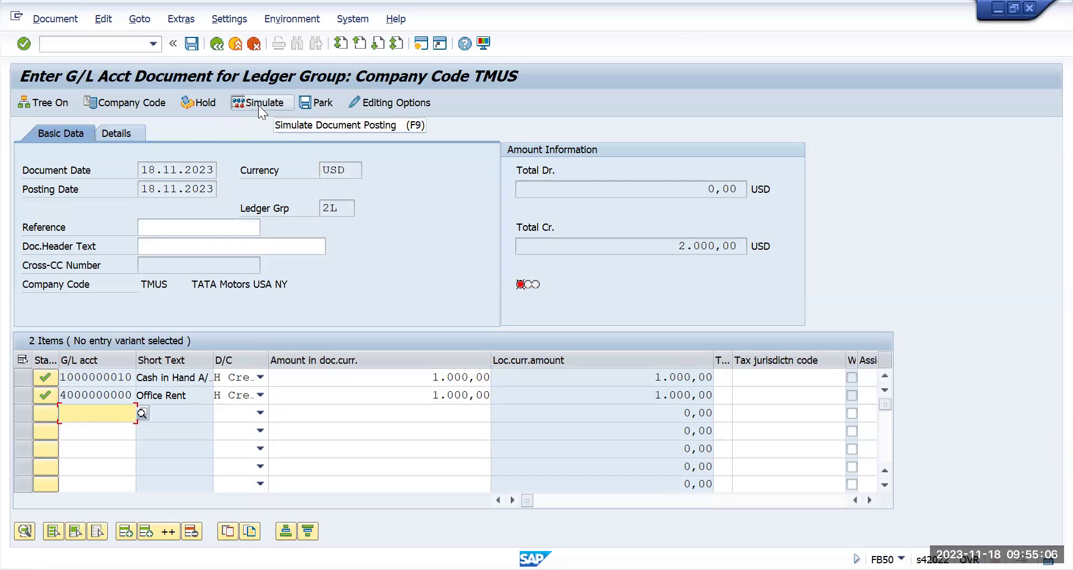
# Set the Office Rent line to S Debit and post the balanced document
pyautogui.click(261, 395)
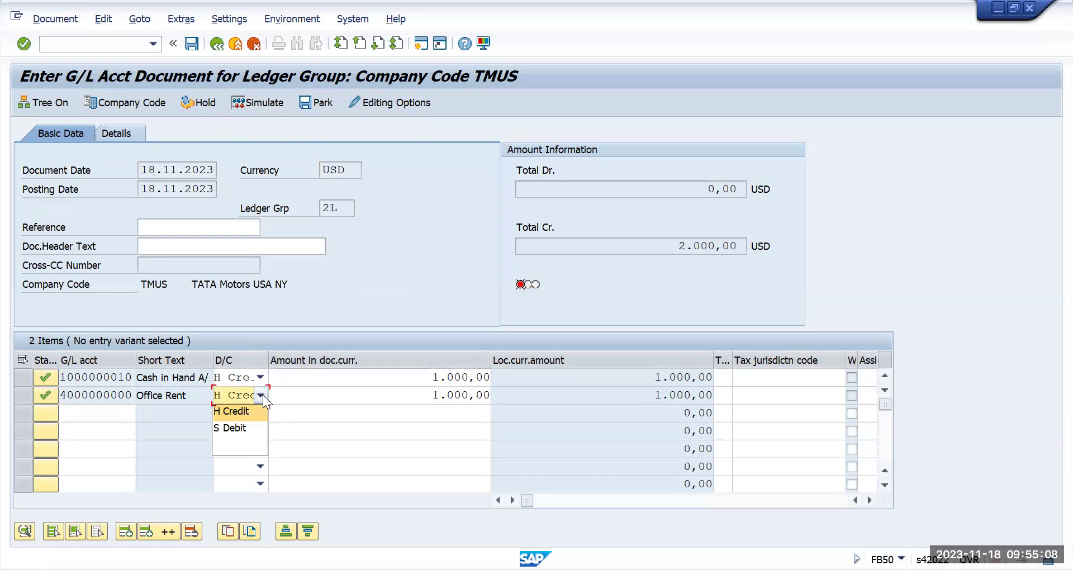
pyautogui.click(246, 428)
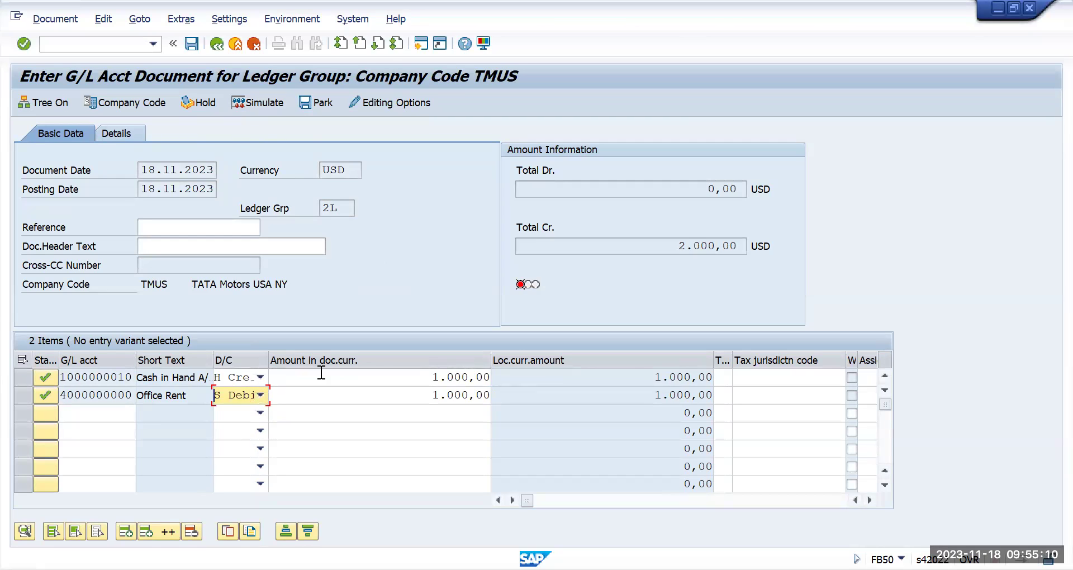
pyautogui.press('Return')
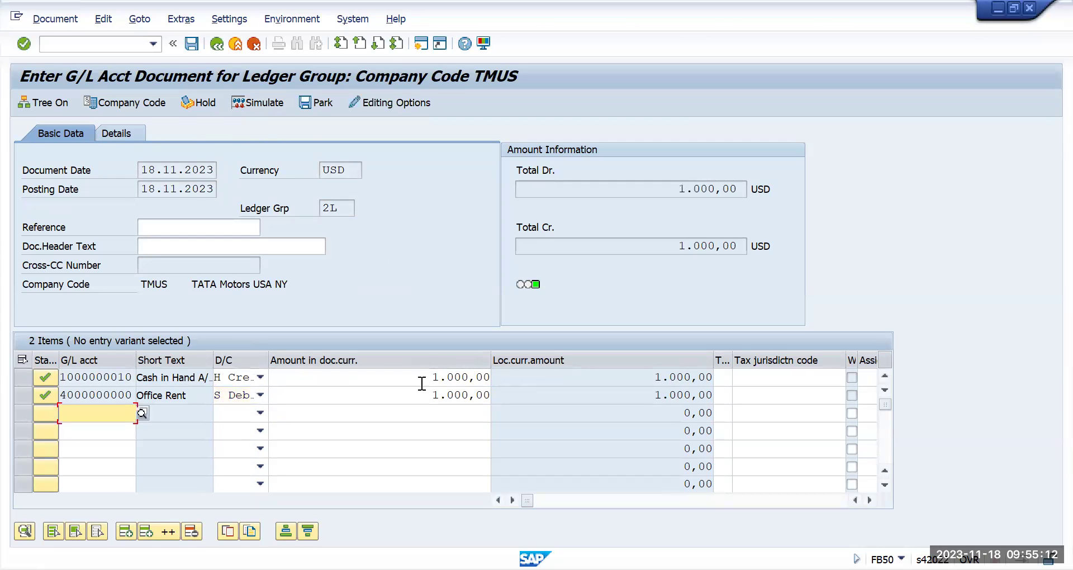
pyautogui.click(192, 45)
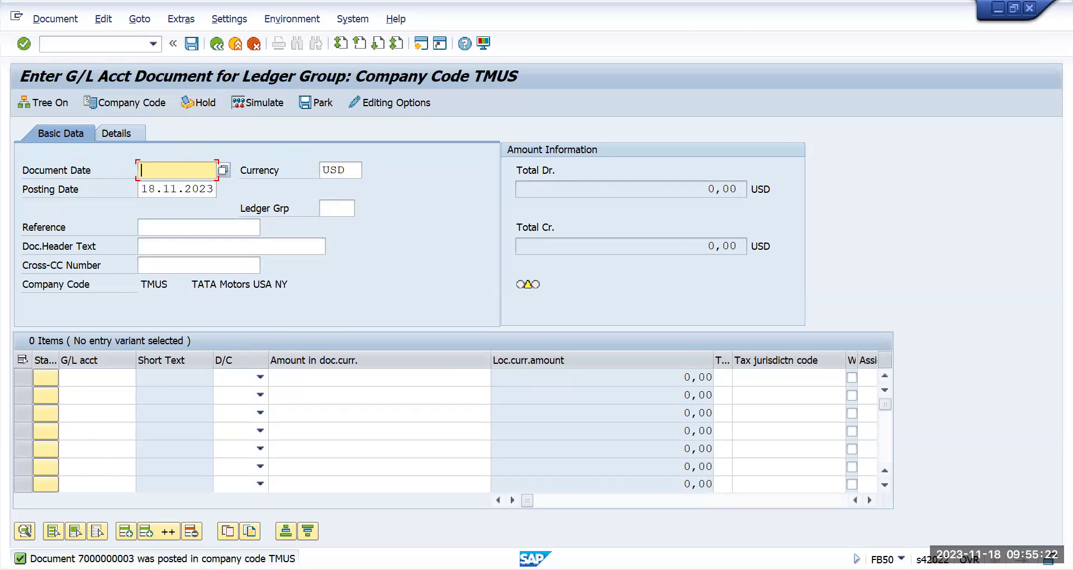
# Copy the posted document's number from the message details and close the help window
pyautogui.doubleClick(162, 559)
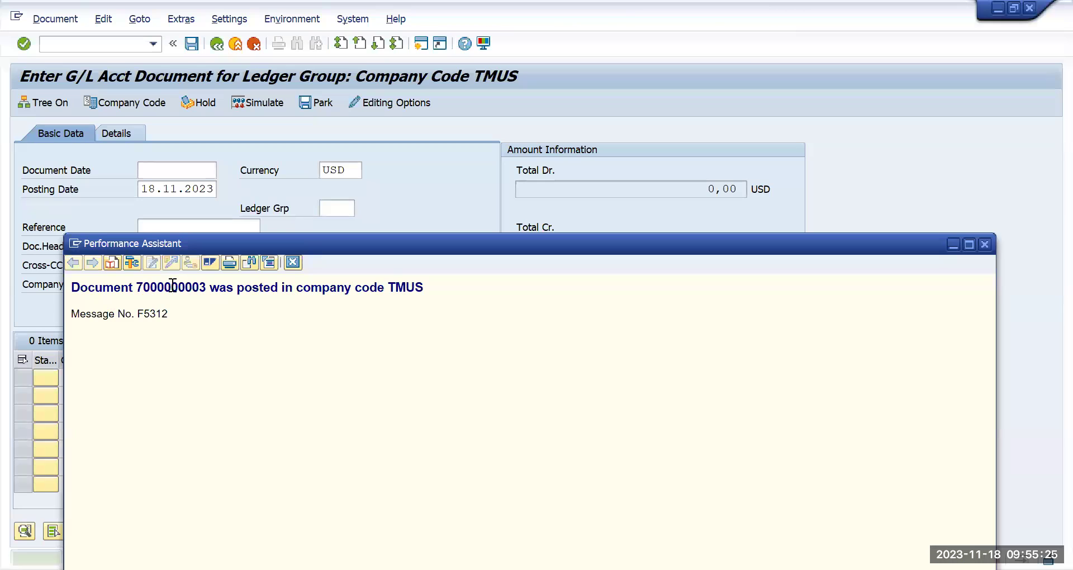
pyautogui.moveTo(135, 288); pyautogui.dragTo(208, 284)
pyautogui.hotkey('ctrl', 'c')
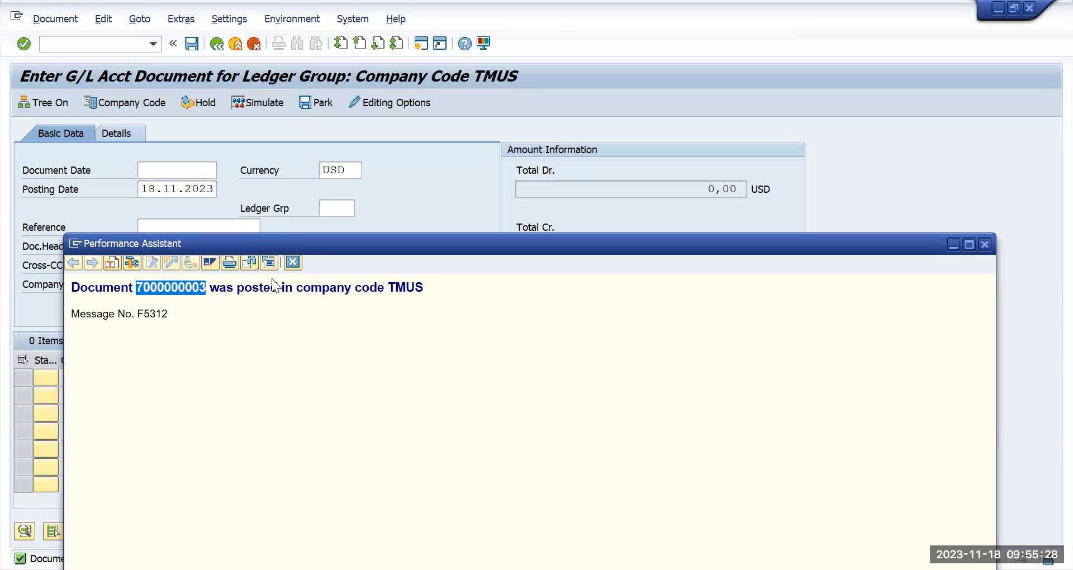
pyautogui.click(292, 262)
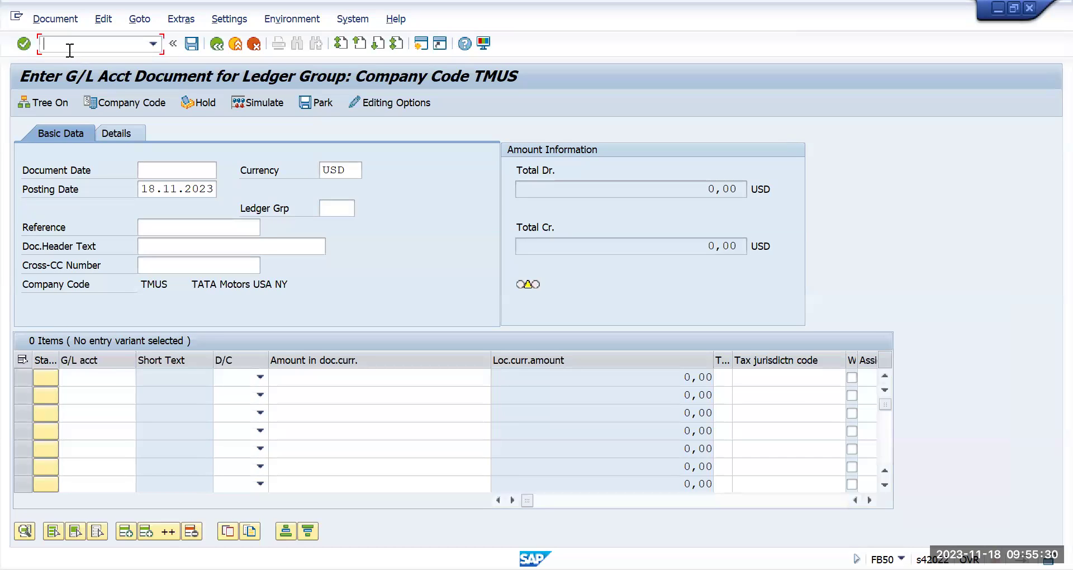
# Leave the ledger group document entry and open the general table display with transaction SE16N
pyautogui.write('/n')
pyautogui.press('Return')
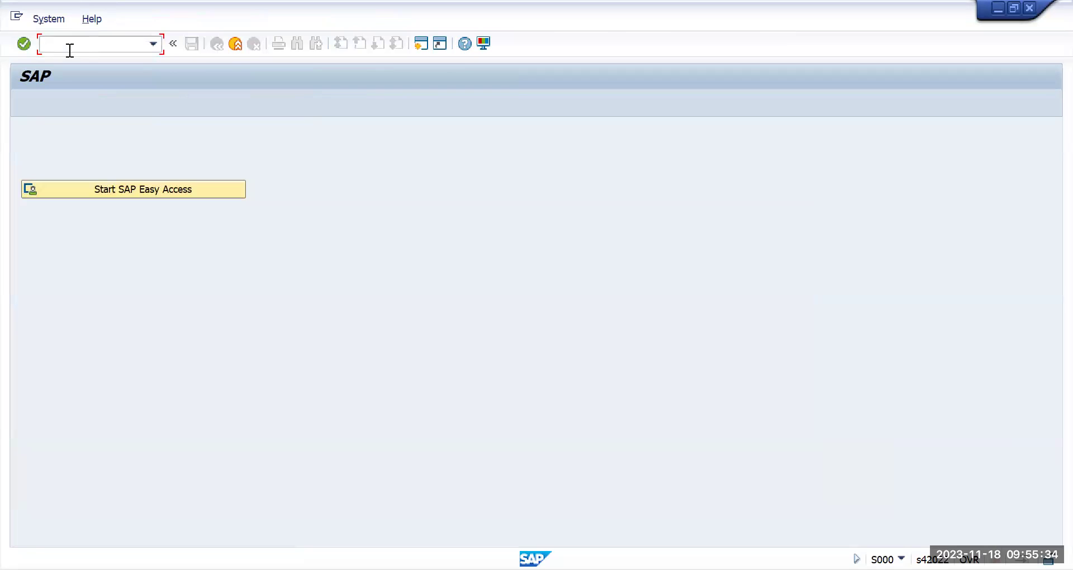
pyautogui.write('se16n')
pyautogui.press('Return')
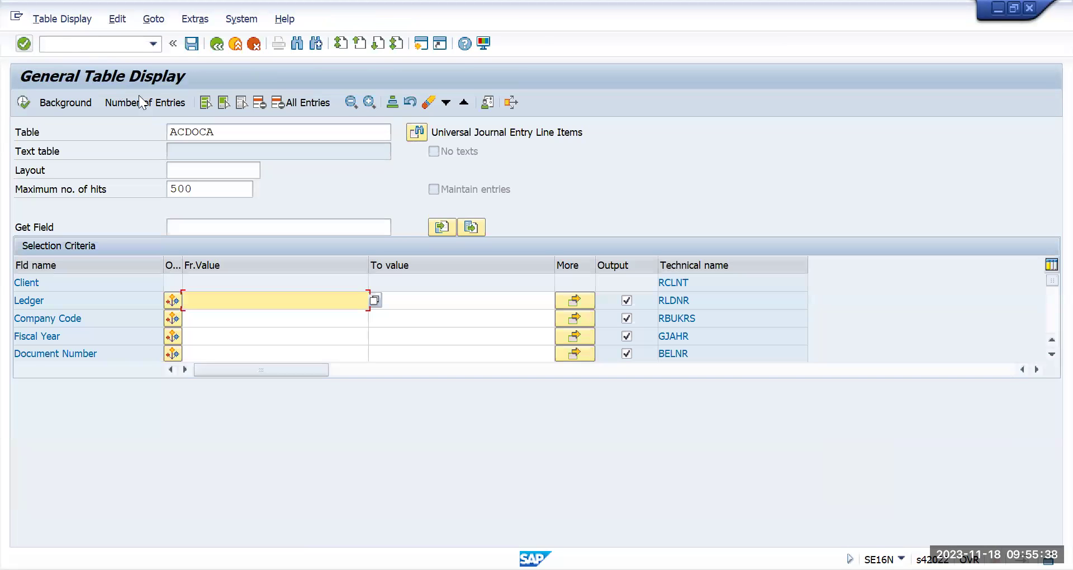
# Display the ACDOCA entries for the copied document number in company code TMUS and fiscal year 2023, and leave the table display
pyautogui.click(232, 132)
pyautogui.click(203, 358)
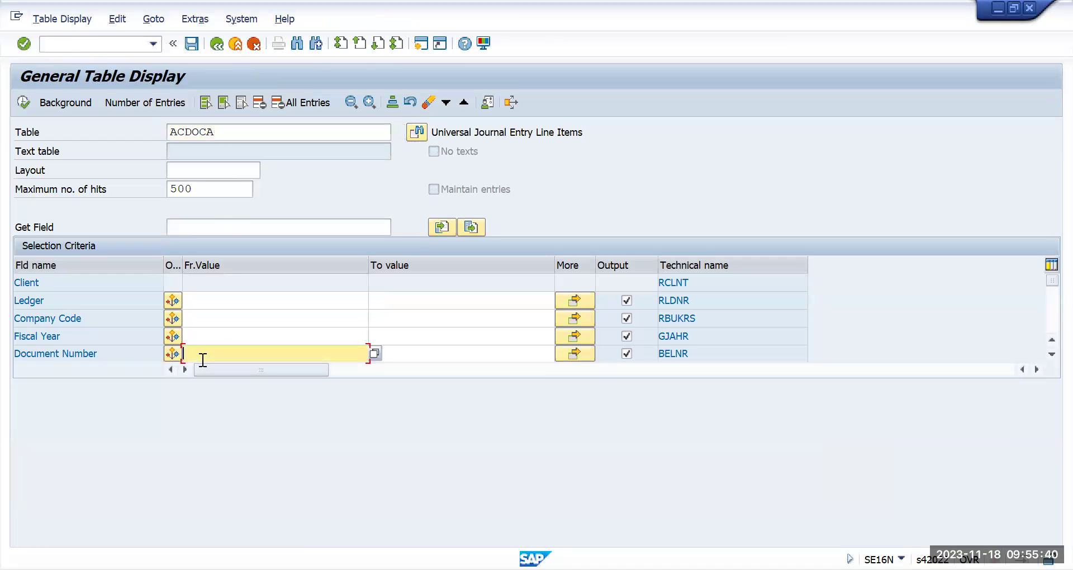
pyautogui.hotkey('ctrl', 'v')
pyautogui.click(211, 322)
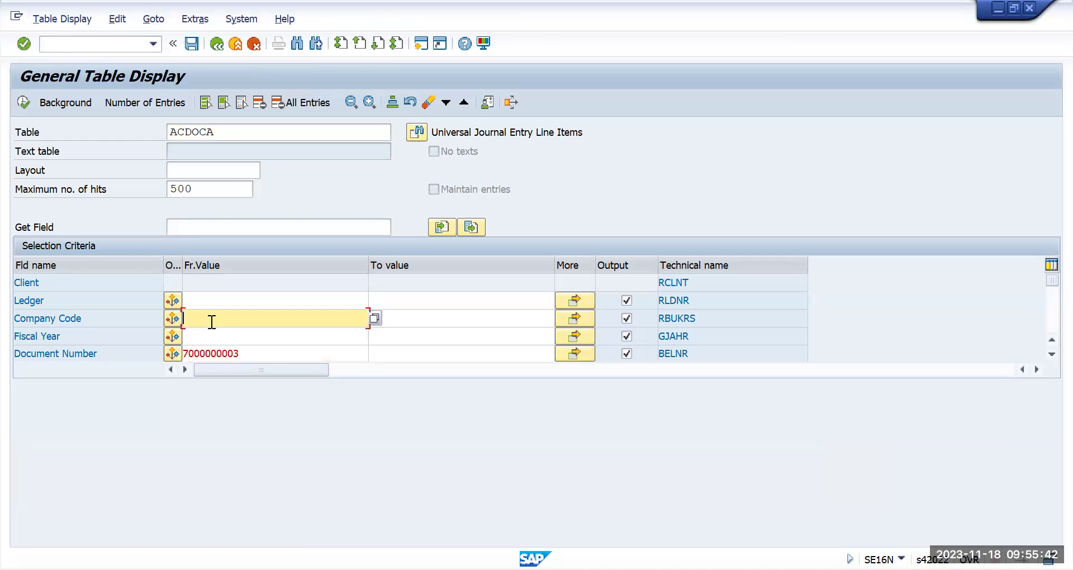
pyautogui.write('tmus')
pyautogui.click(214, 334)
pyautogui.write('2023')
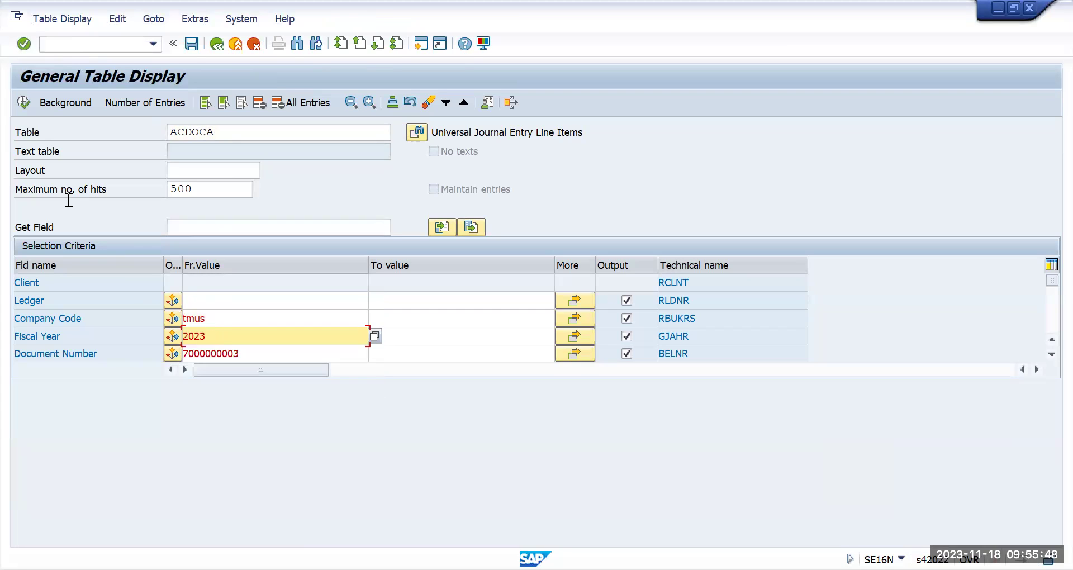
pyautogui.press('Return')
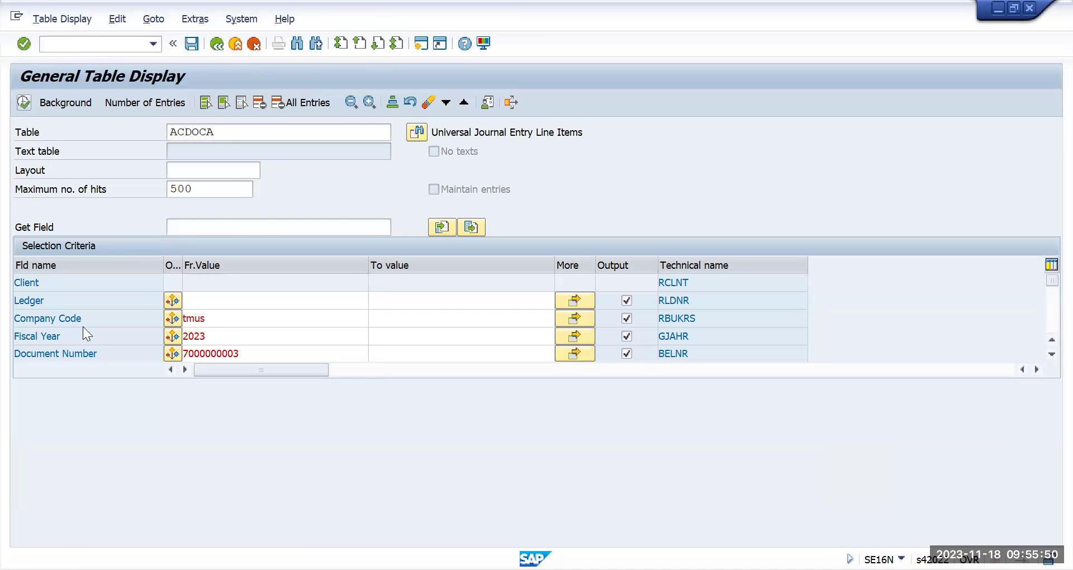
pyautogui.press('F8')
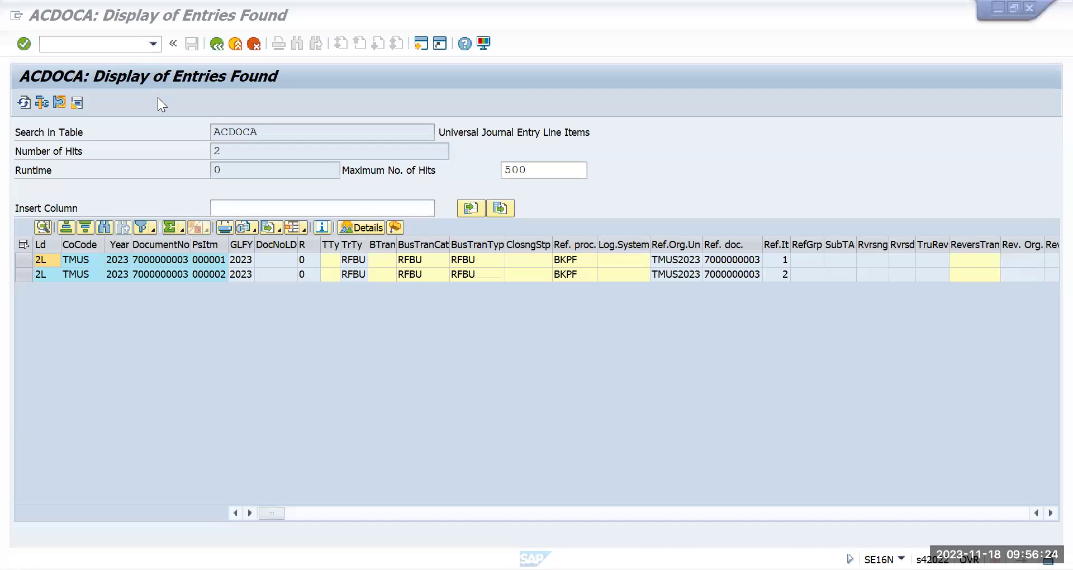
pyautogui.click(215, 44)
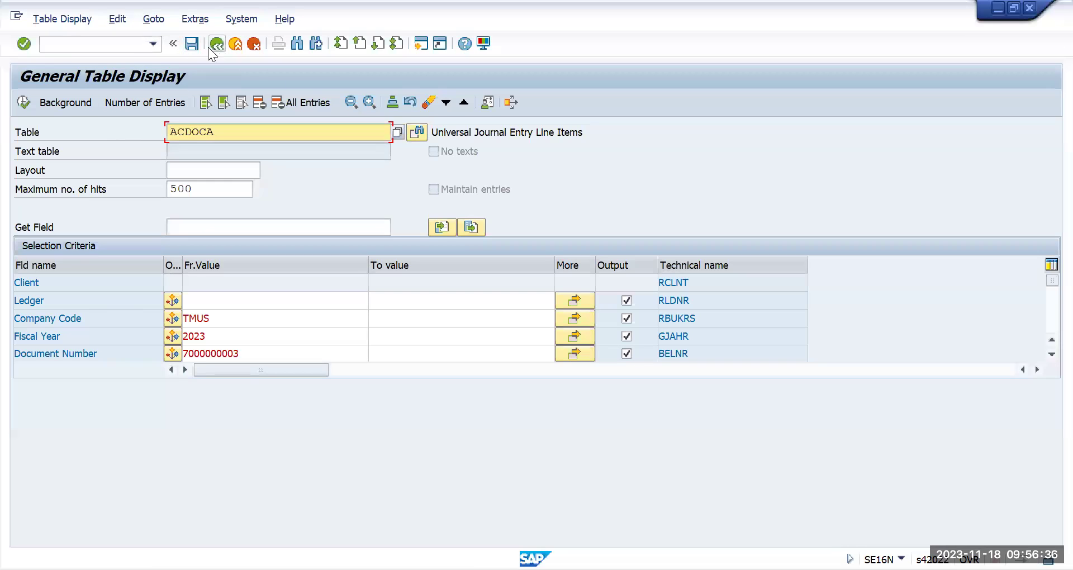
pyautogui.click(209, 46)
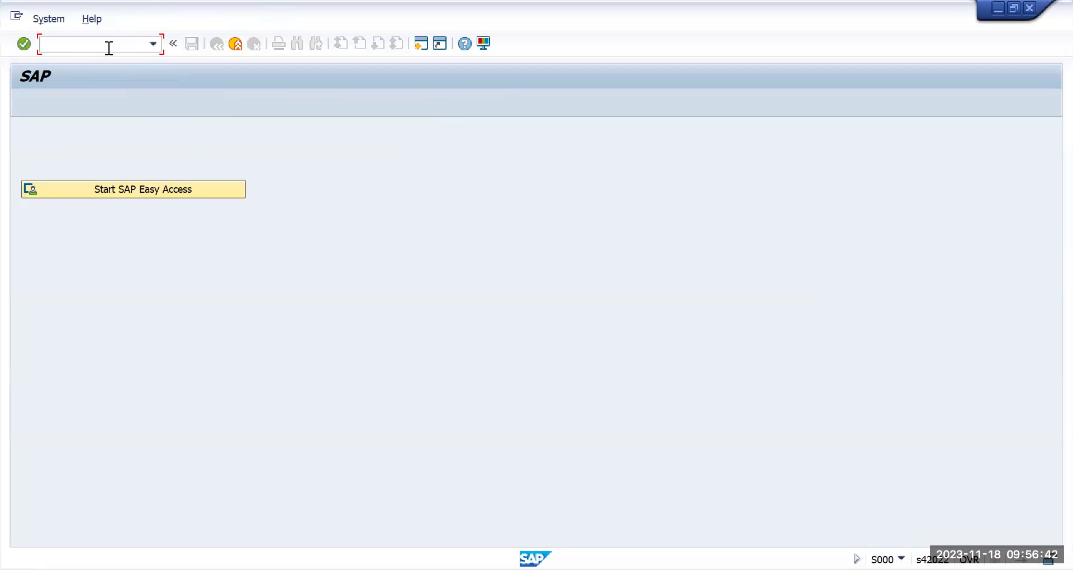
# Try to display the open line items of the cash account in company code TMUS with transaction FBL3N
pyautogui.write('/n')
pyautogui.press('BackSpace')
pyautogui.press('BackSpace')
pyautogui.write('fbl3n')
pyautogui.press('Return')
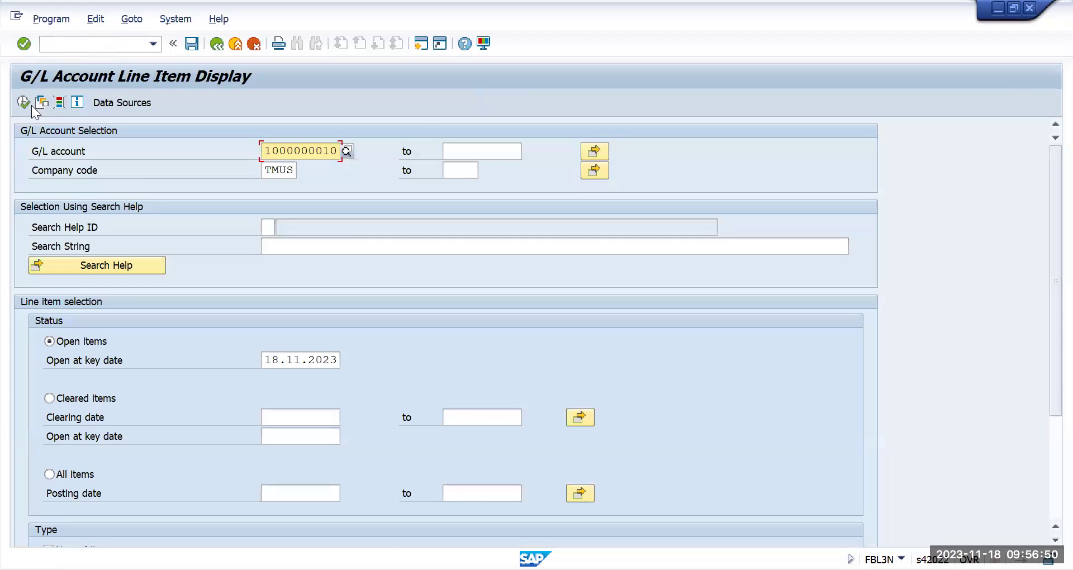
pyautogui.click(21, 103)
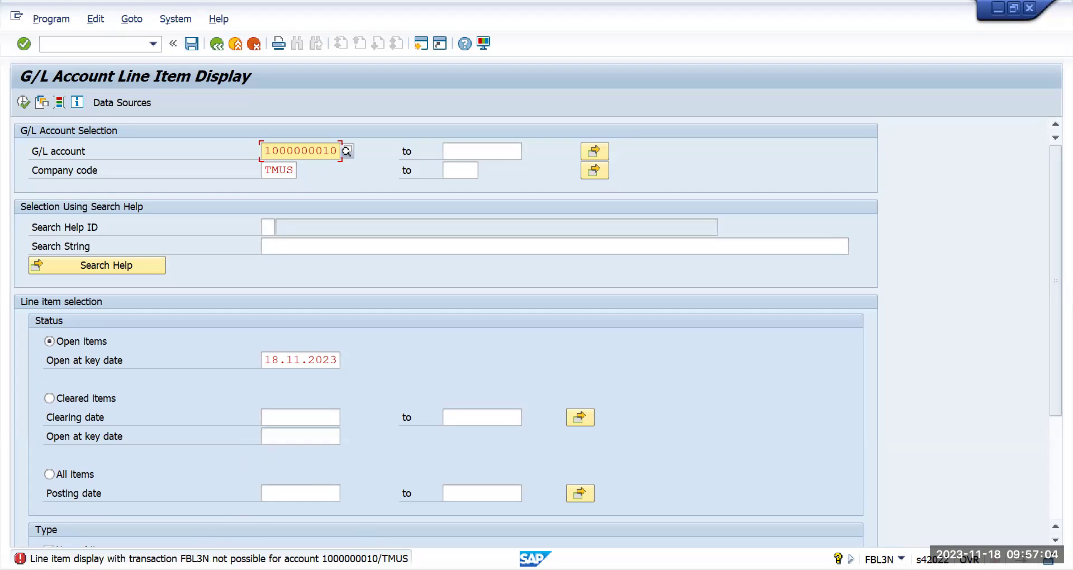
pyautogui.press('F8')
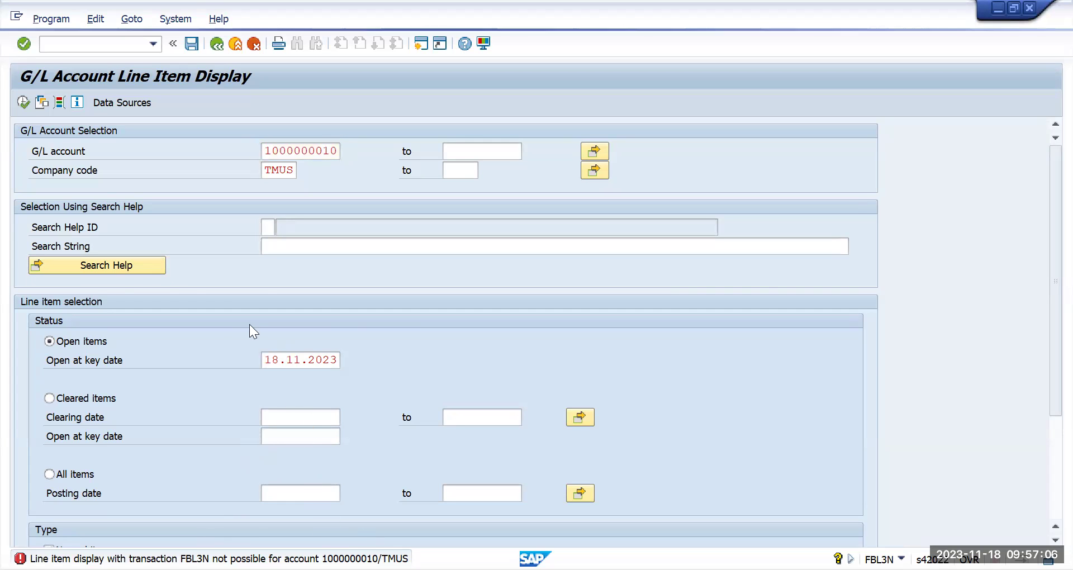
# Read the long text of the FBL3N error message and switch to transaction FAGLL03
pyautogui.press('F1')
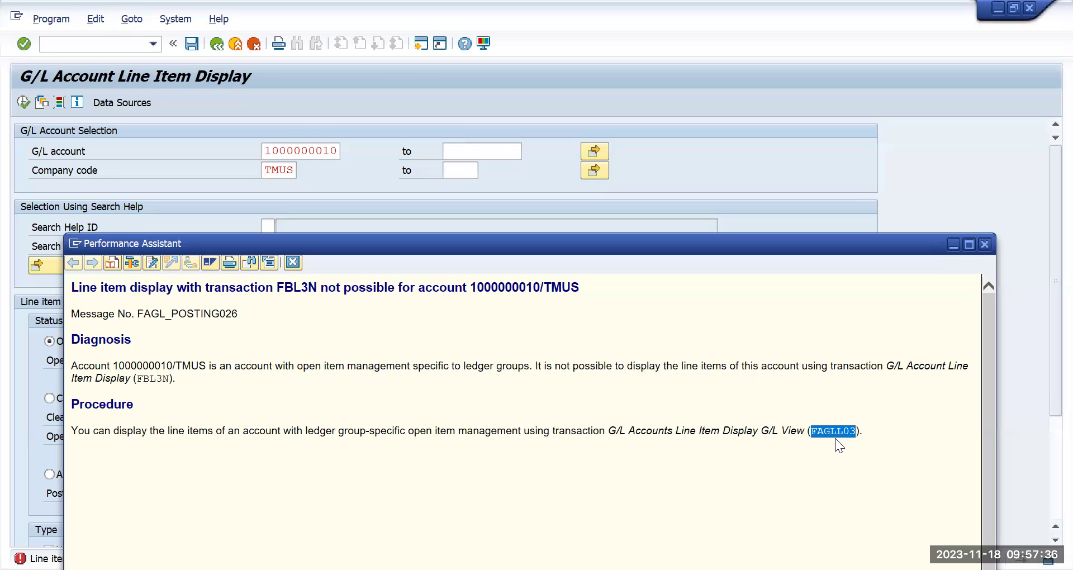
pyautogui.click(984, 245)
pyautogui.click(58, 43)
pyautogui.write('/n')
pyautogui.write('FAGLL03')
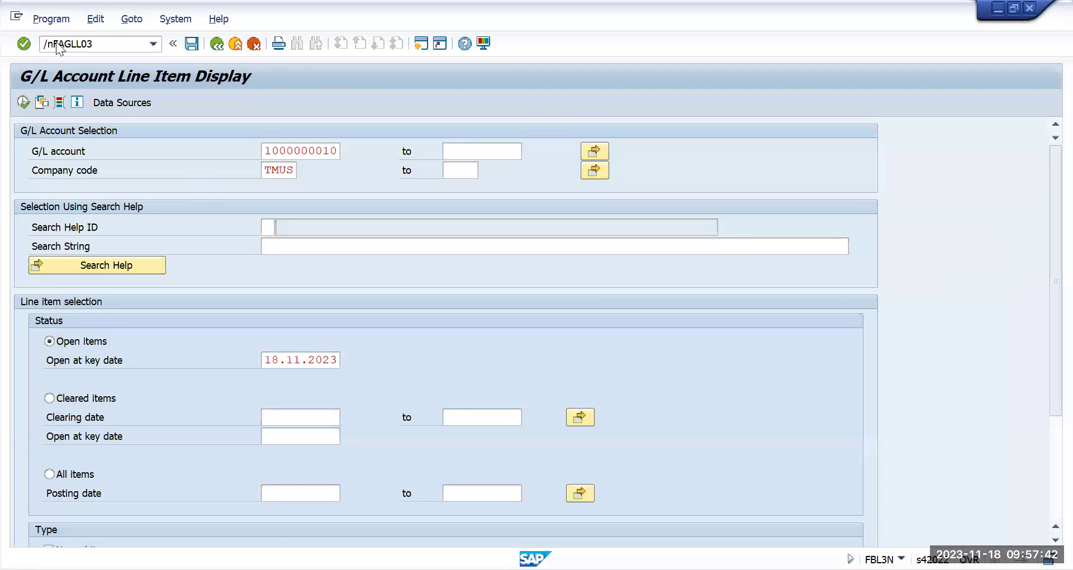
pyautogui.press('Return')
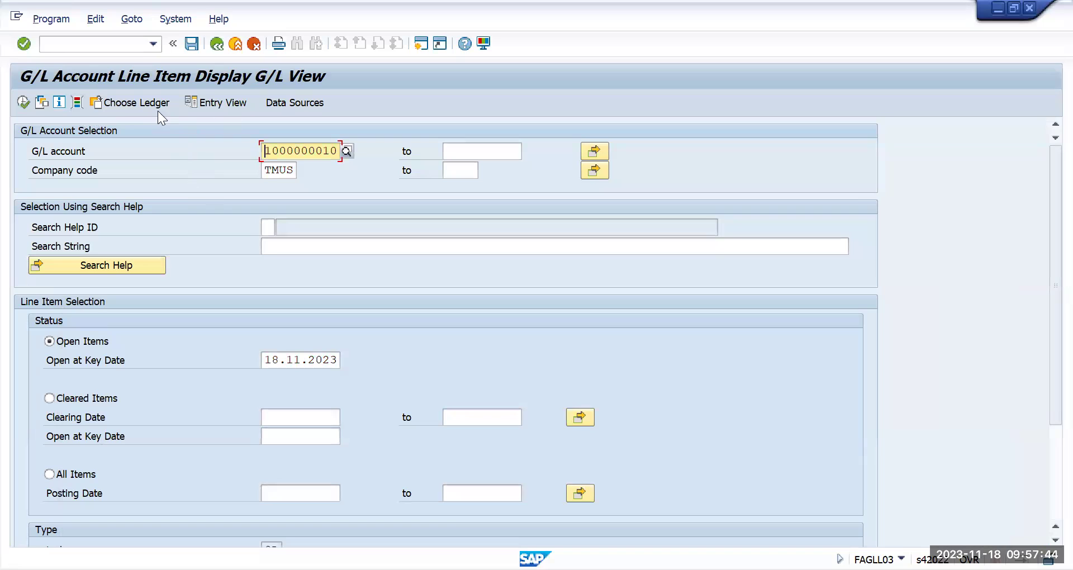
# Run the G/L view of the cash account's open items with the preset ledger and return to the selection
pyautogui.click(153, 44)
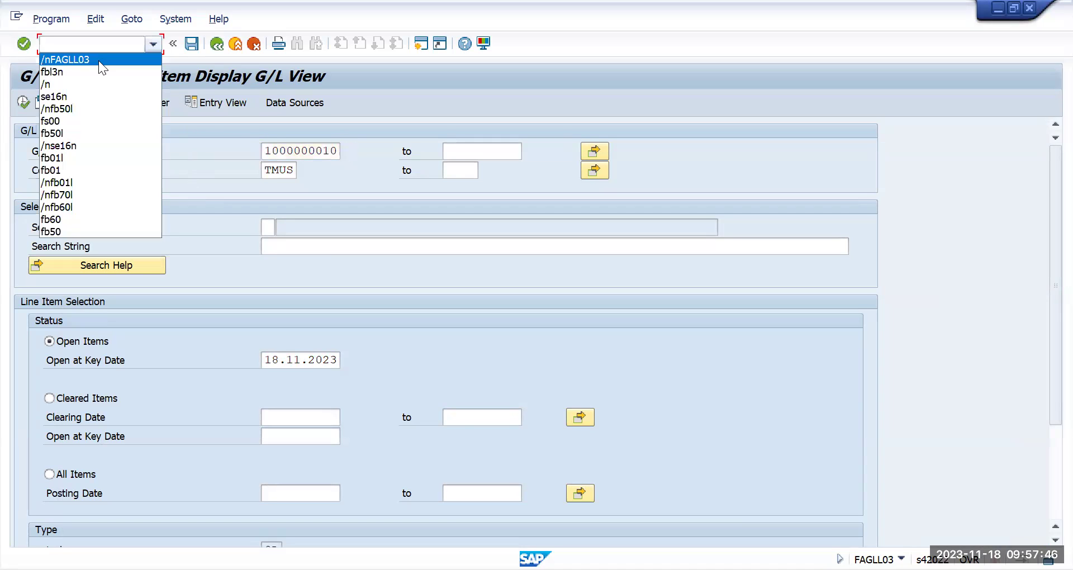
pyautogui.click(211, 120)
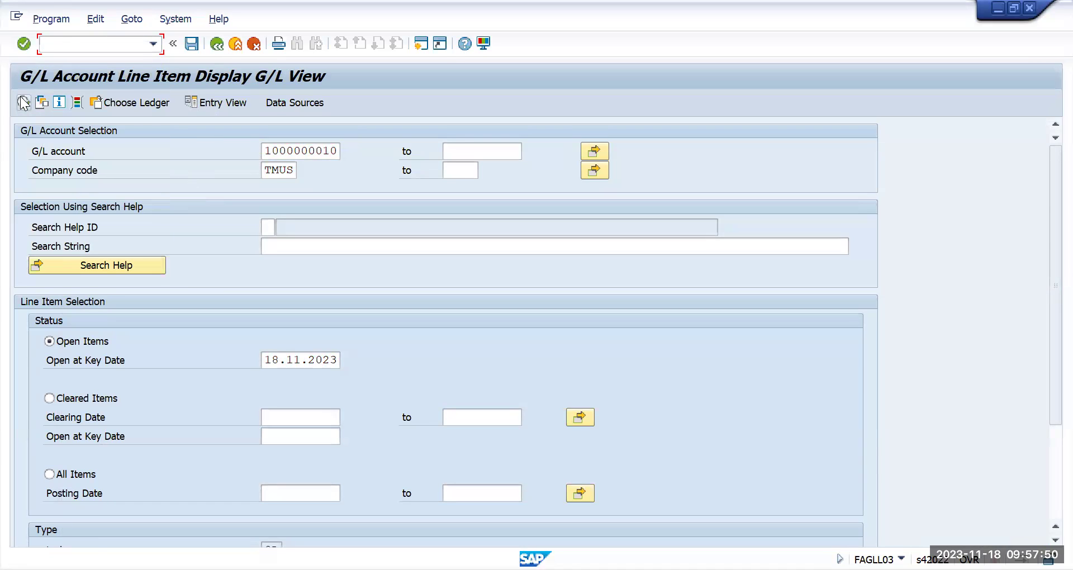
pyautogui.click(23, 102)
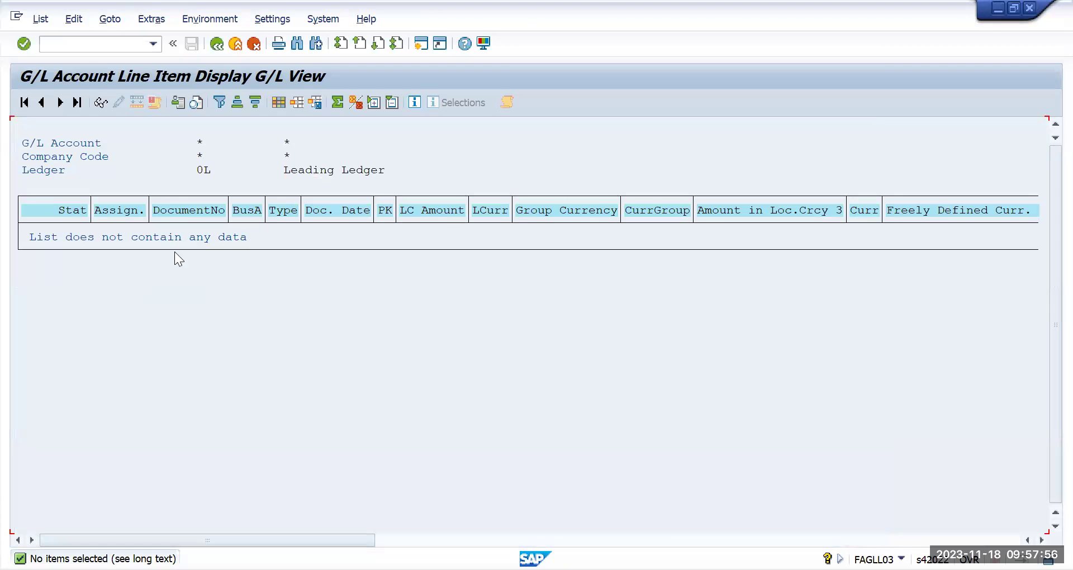
pyautogui.click(216, 44)
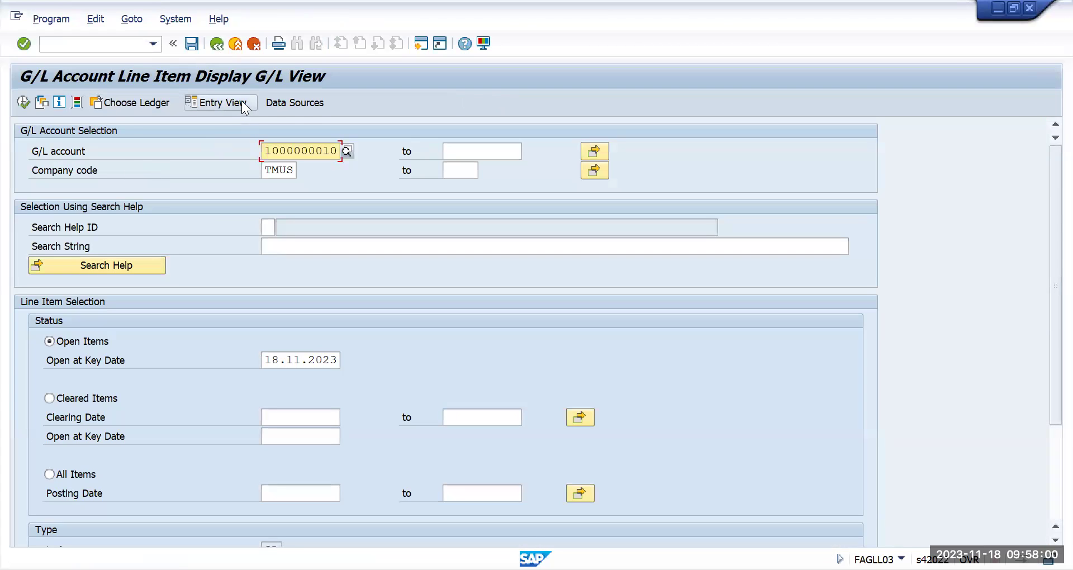
# Set the ledger to 2L, display the cash account's open items in that ledger, and exit the transaction
pyautogui.click(153, 102)
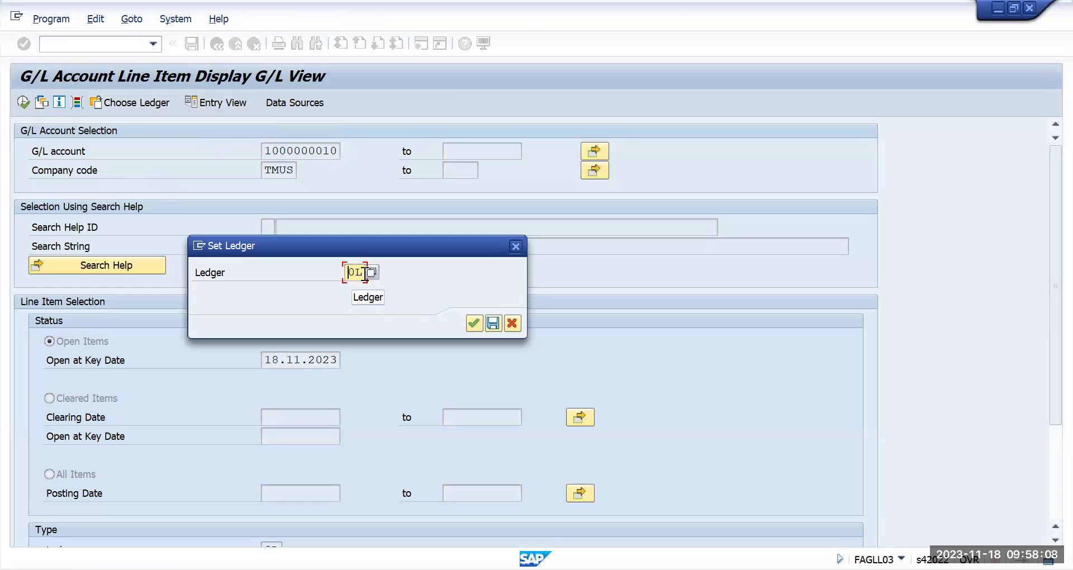
pyautogui.write('21')
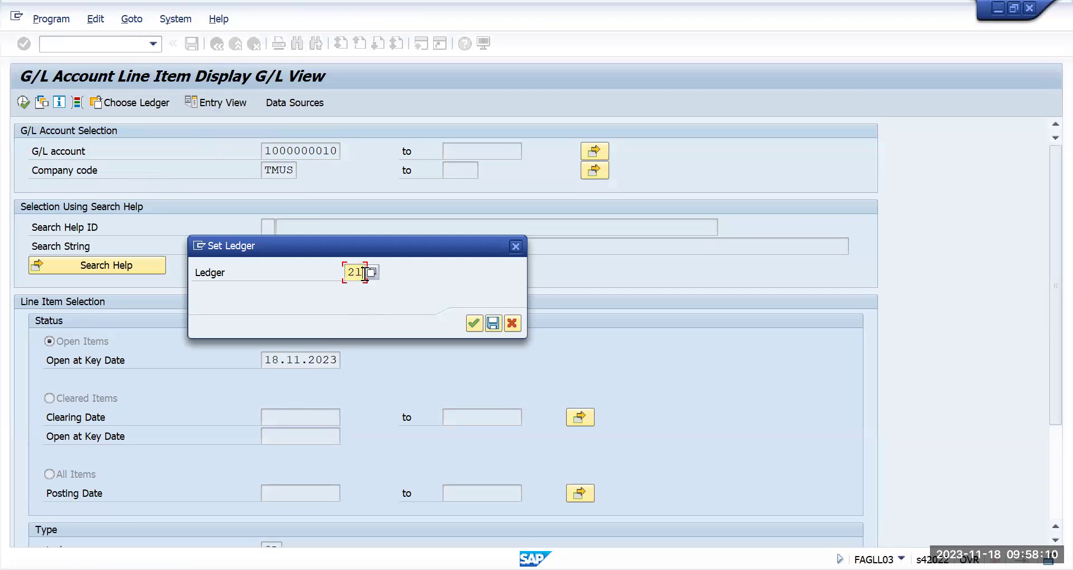
pyautogui.click(473, 324)
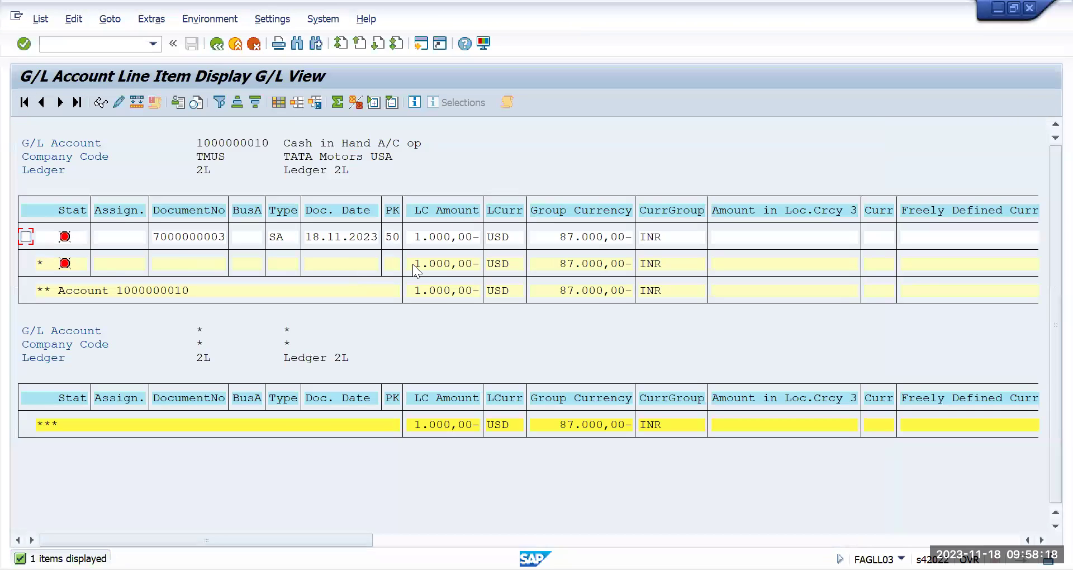
pyautogui.click(100, 43)
pyautogui.write('/n')
pyautogui.press('Return')
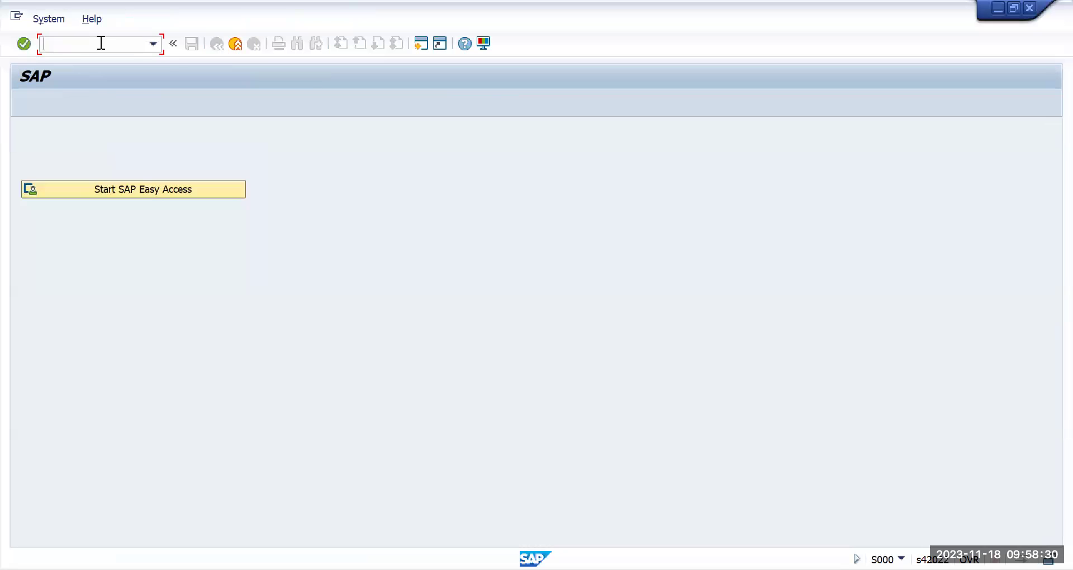
# Reopen transaction FAGLL03, run the cash account's line item display with the default ledger, and return to the selection
pyautogui.click(156, 49)
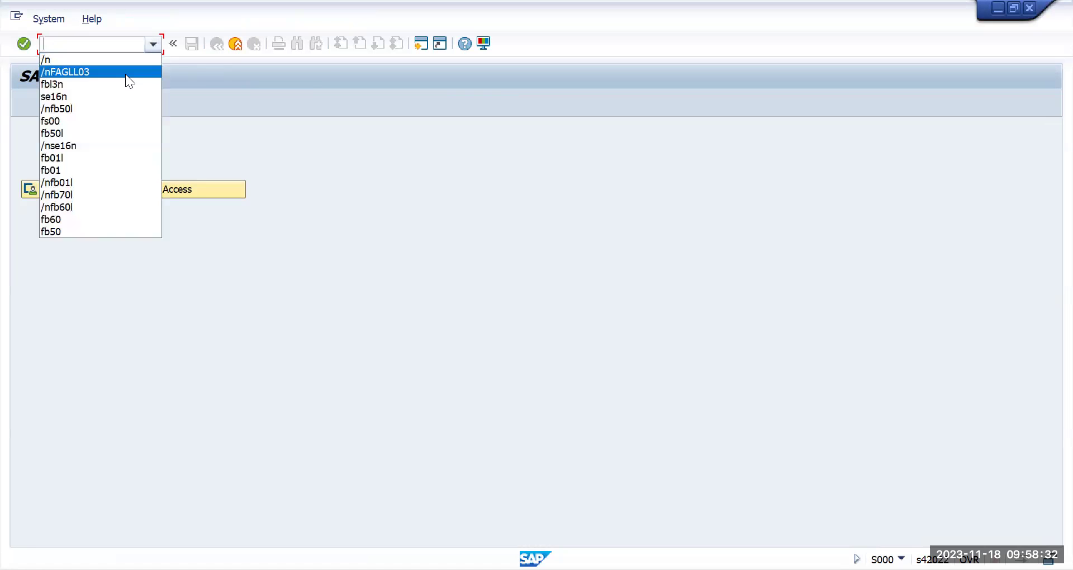
pyautogui.click(125, 74)
pyautogui.press('Return')
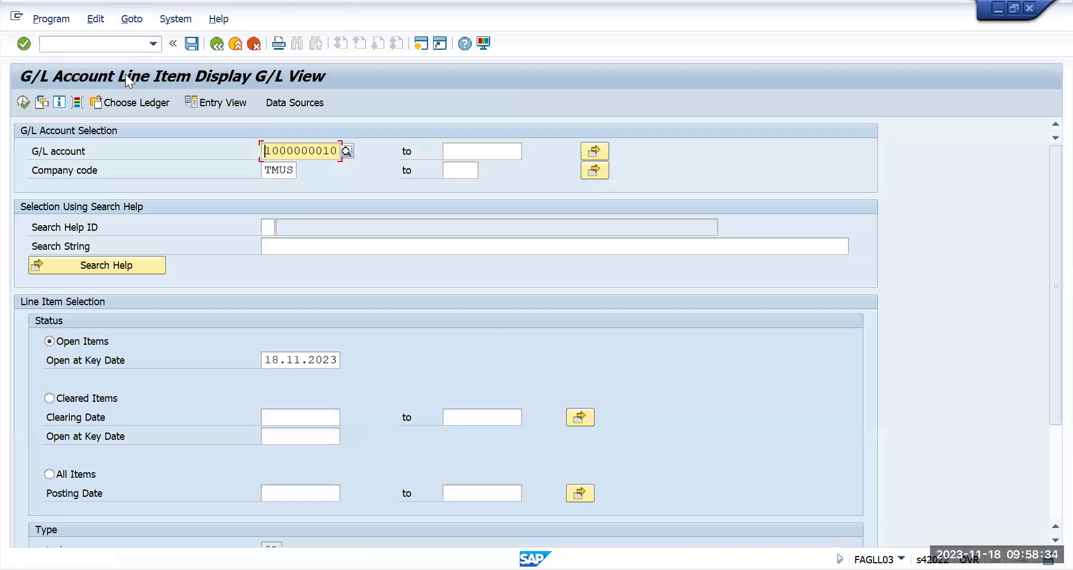
pyautogui.click(25, 102)
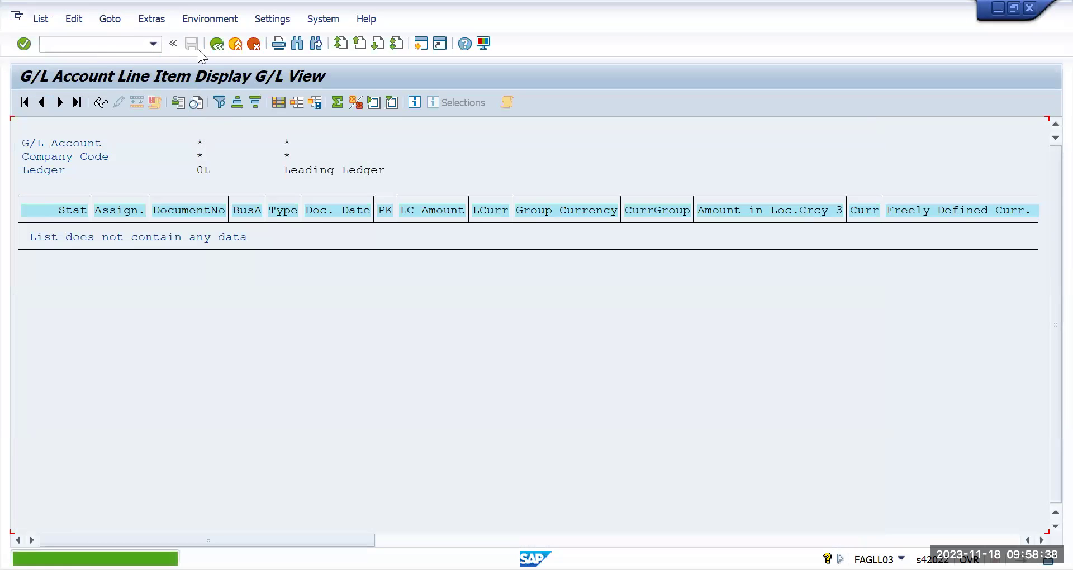
pyautogui.click(216, 44)
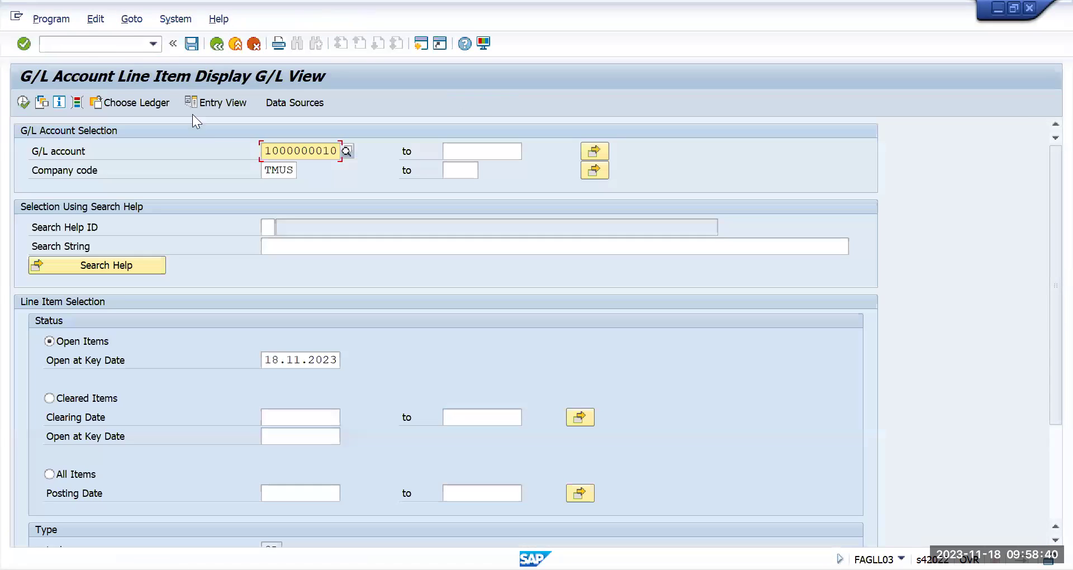
# Confirm the ledger choice for the G/L view and run the cash account's open item display again
pyautogui.click(162, 104)
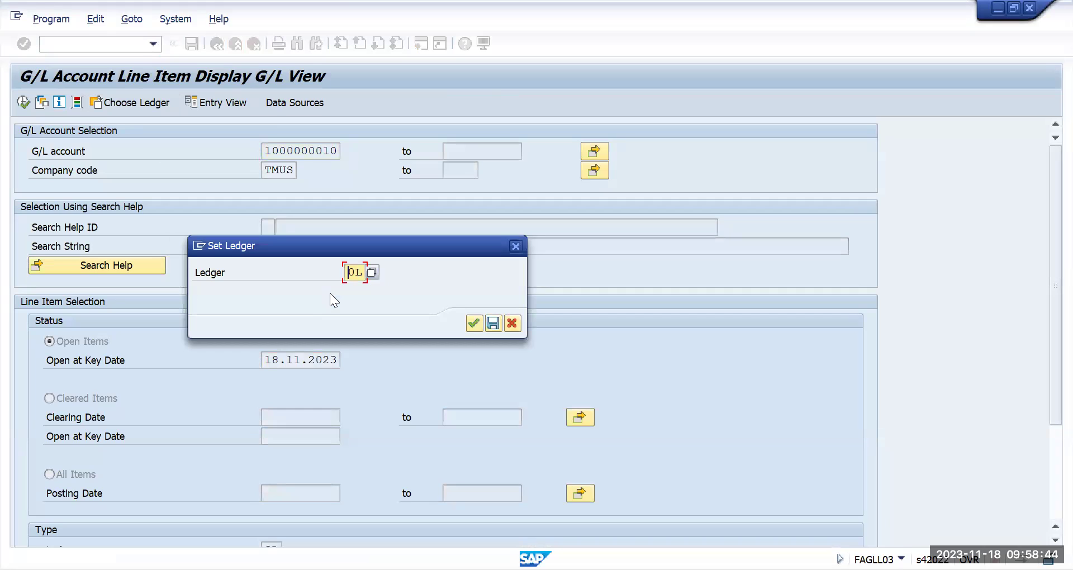
pyautogui.press('Return')
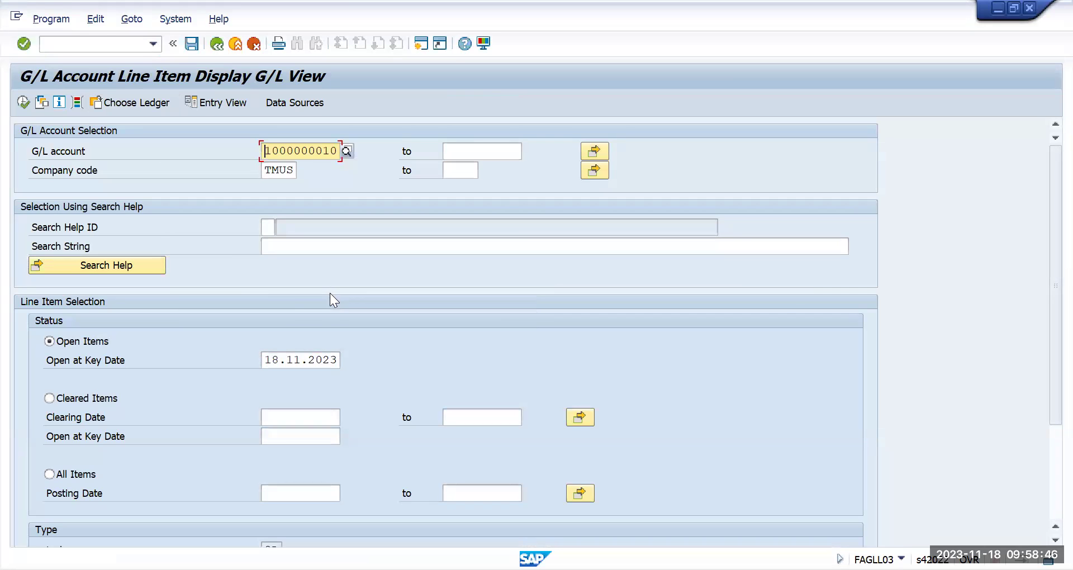
pyautogui.click(24, 103)
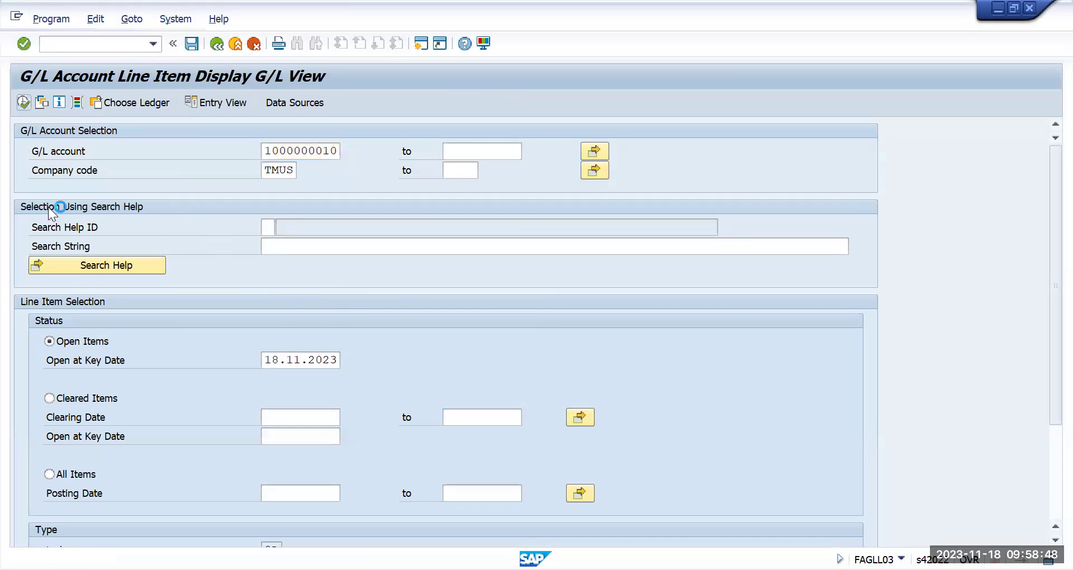